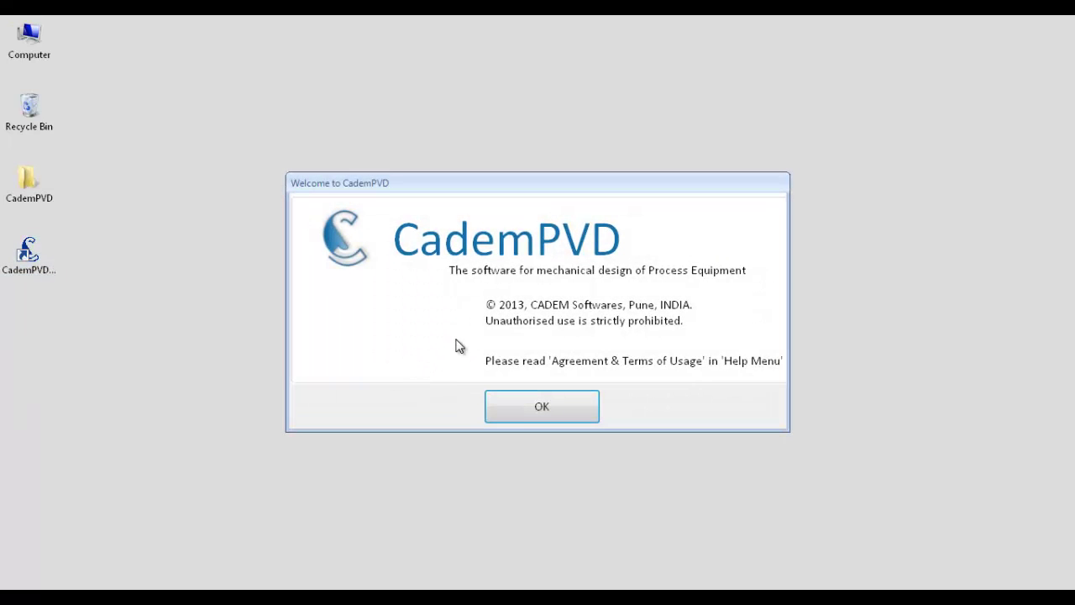
- Dismiss the welcome message, create a new project and set its description to "ABC Company Ltd."
left_click(546, 406)
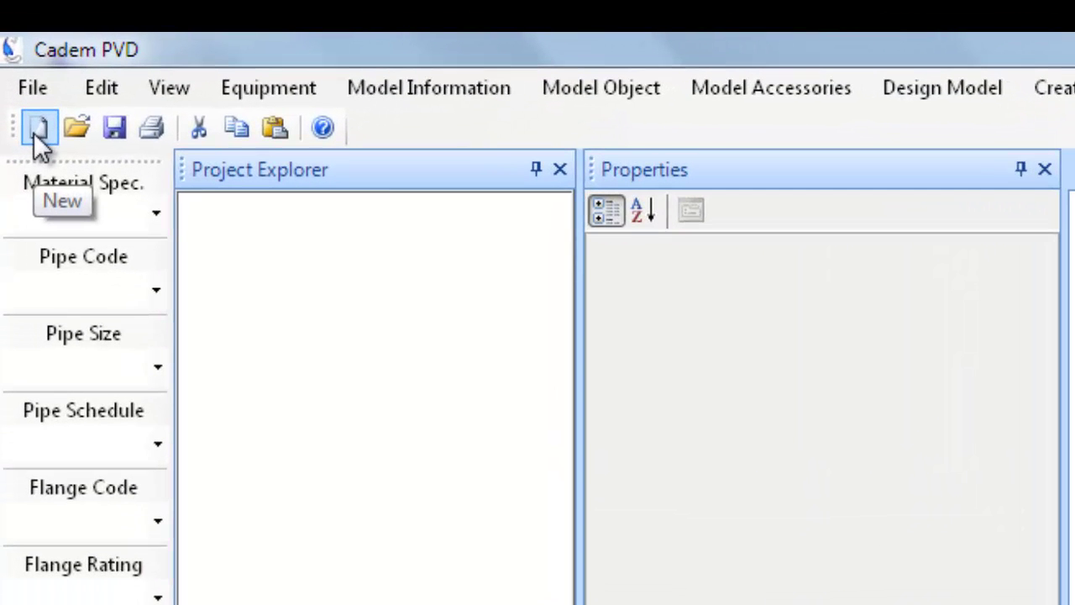
left_click(35, 130)
left_click(269, 215)
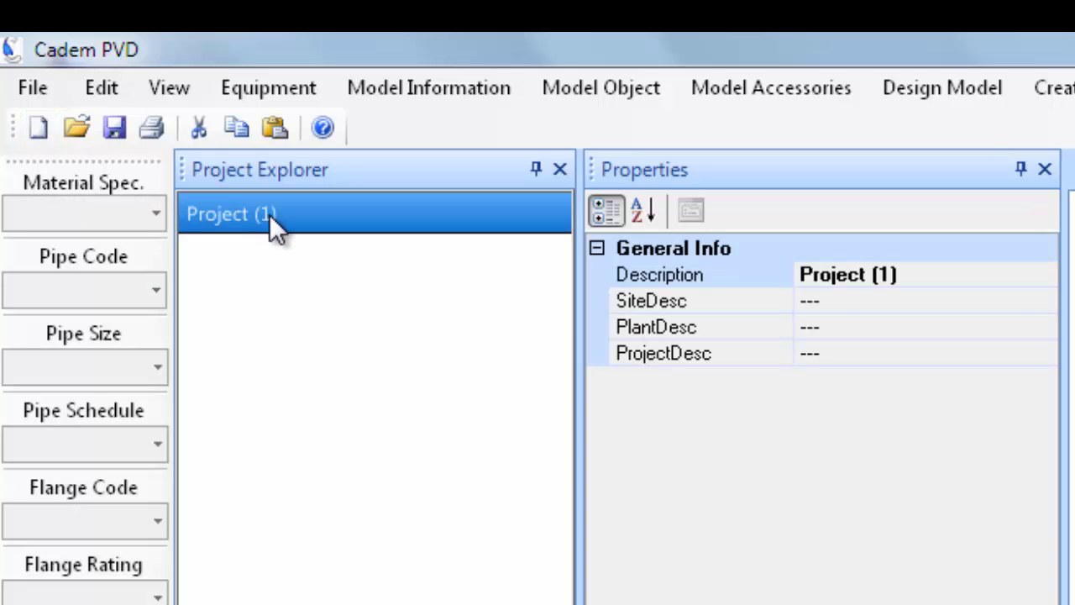
left_click(995, 277)
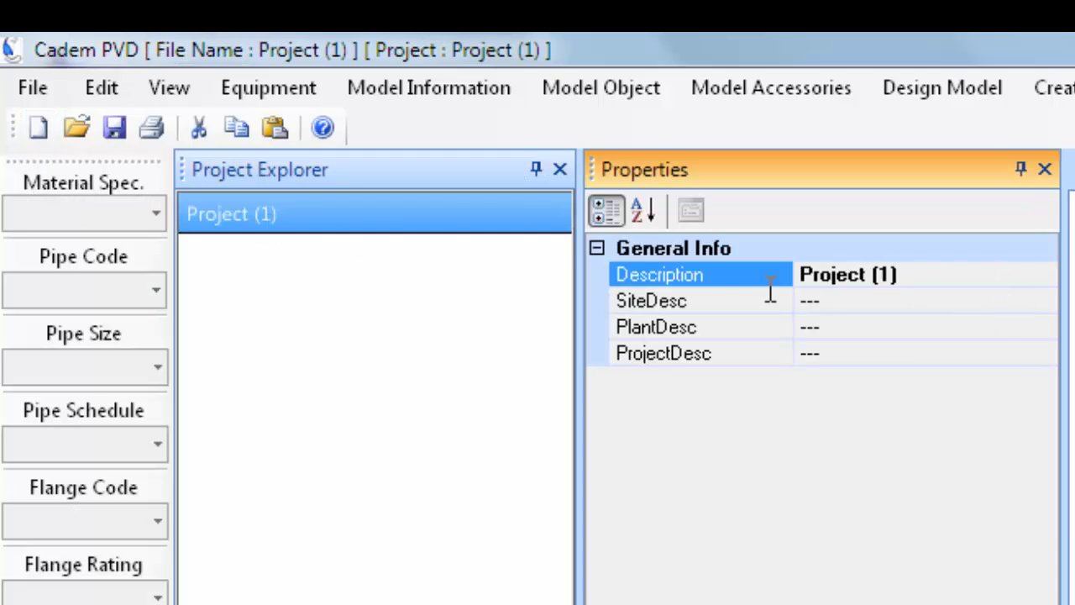
left_click(621, 286)
type("A")
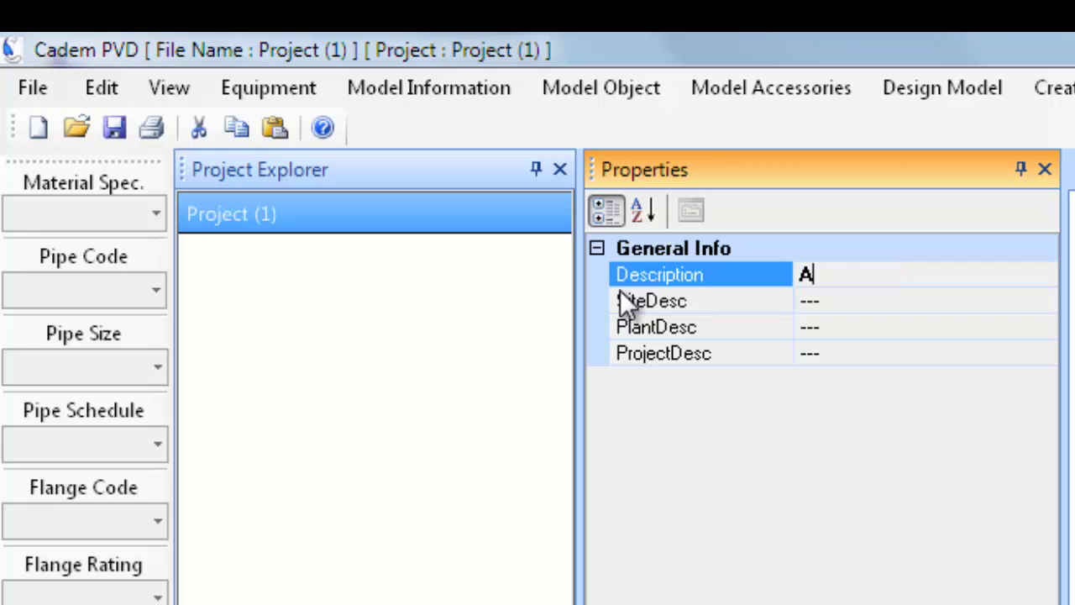
type("BC Company Ltd.")
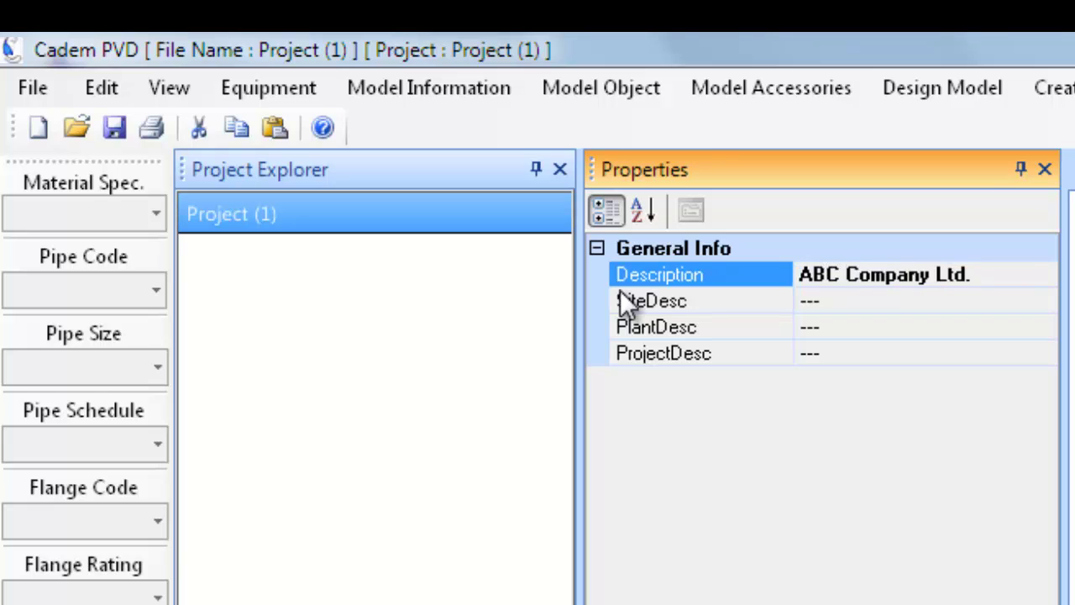
- Set the project's site description to "Pune Site" and its plant description to "Distillation Plant"
left_click(863, 304)
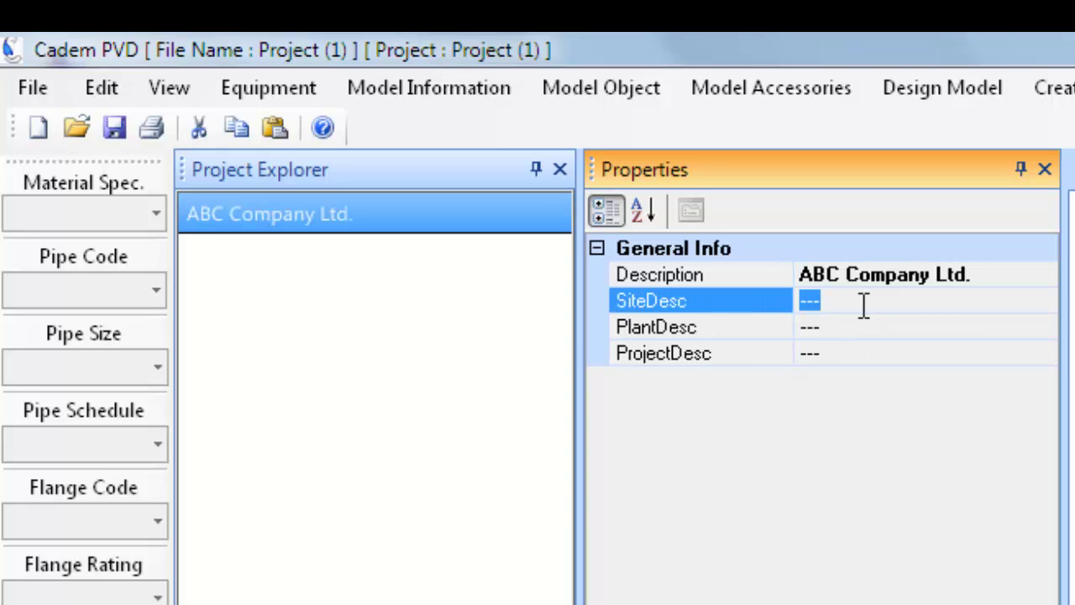
type("Pune ")
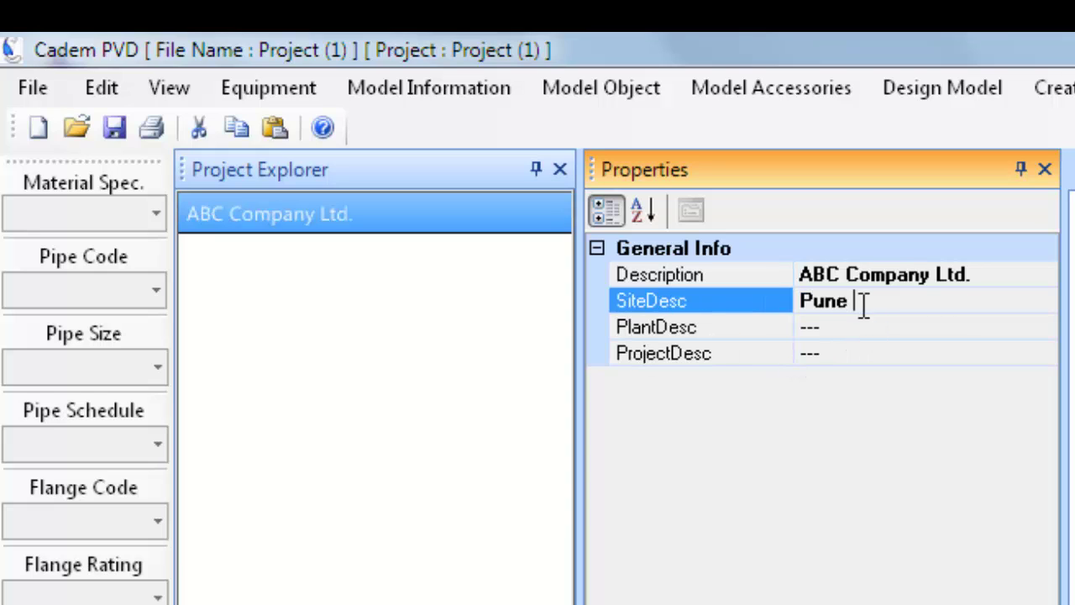
type("Site")
left_click(886, 326)
type("Dis")
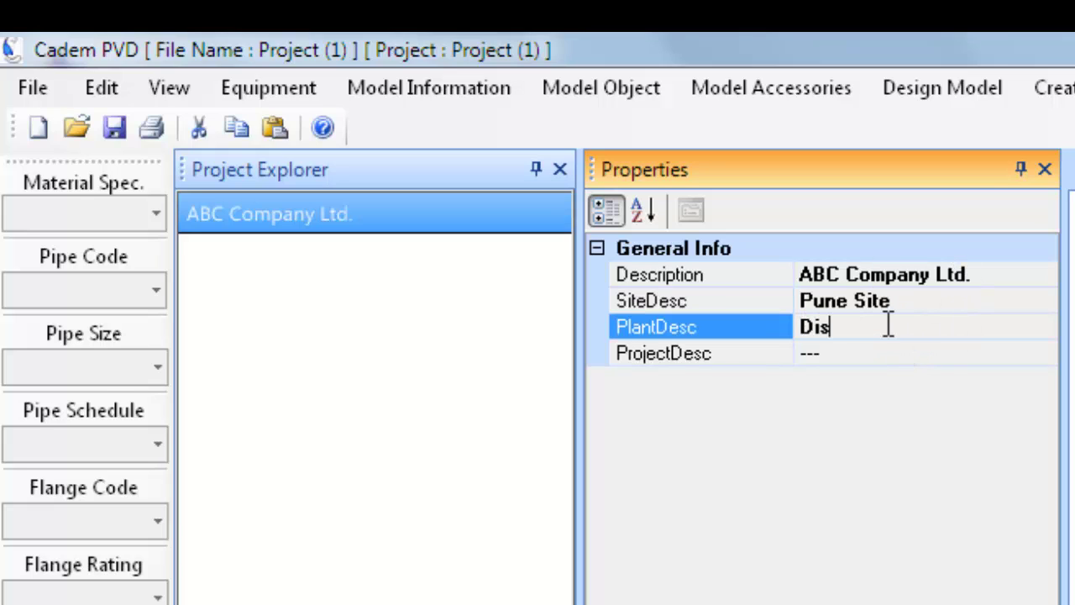
type("tillation Plant")
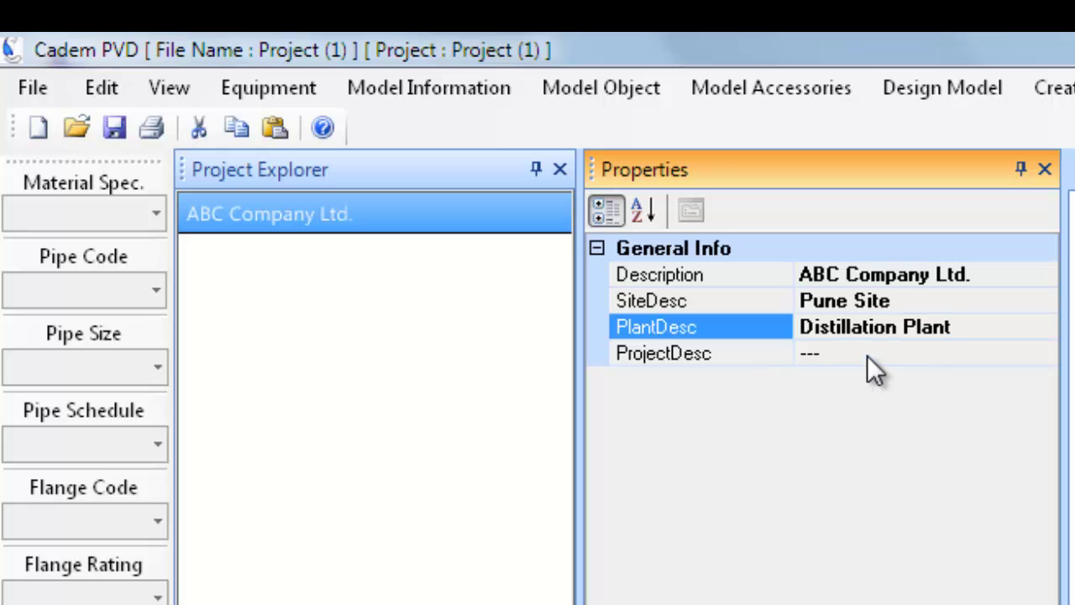
- Enter "Distillation Section" as the project description (ProjectDesc) of the ABC Company Ltd. project
left_click(869, 354)
double_click(869, 354)
type("D")
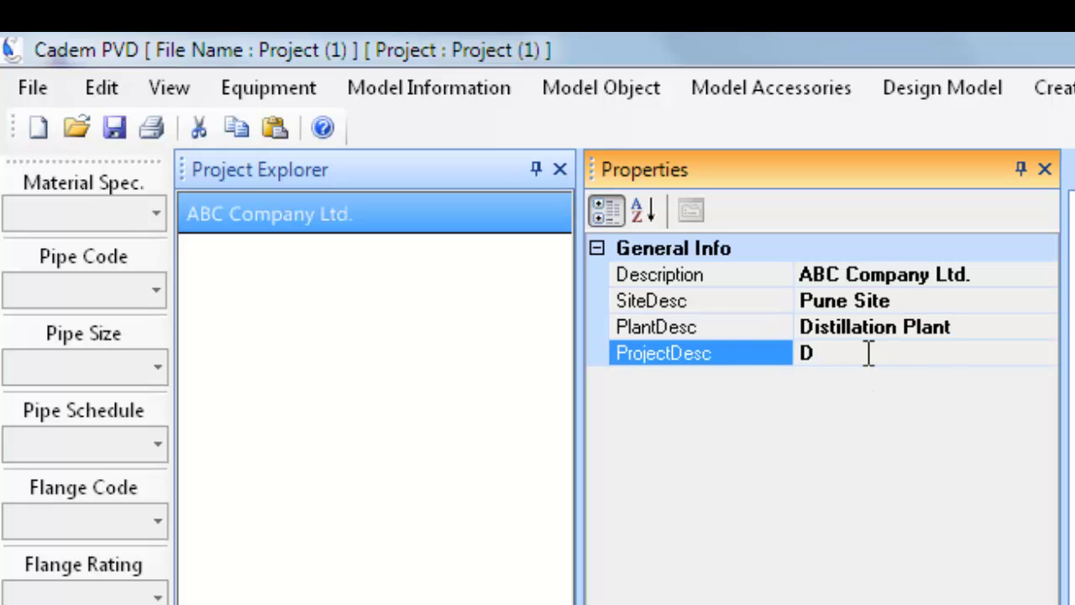
type("istillation Se")
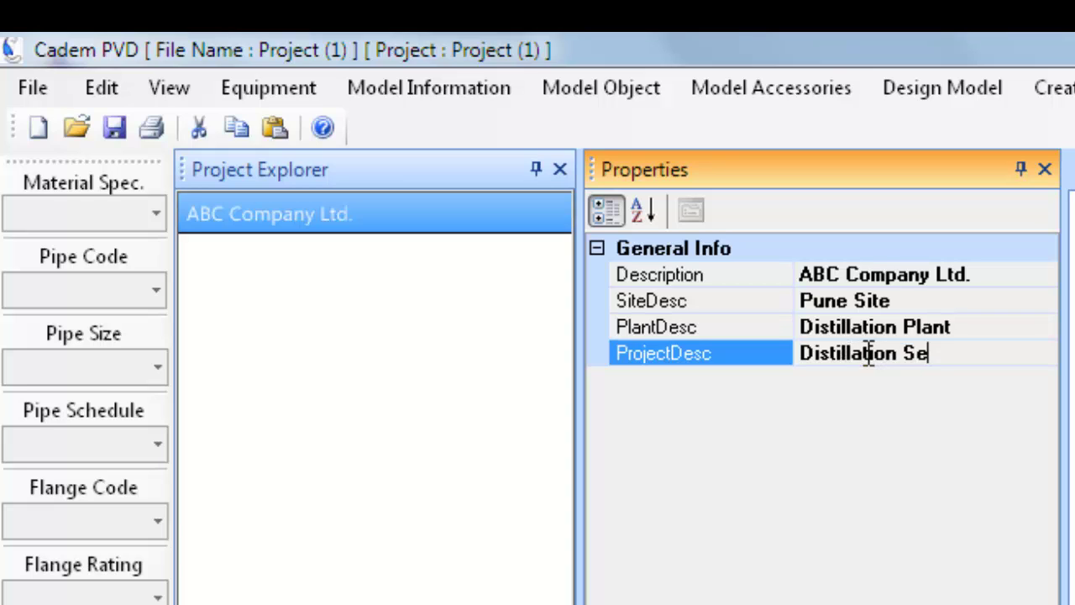
type("ction")
left_click(317, 219)
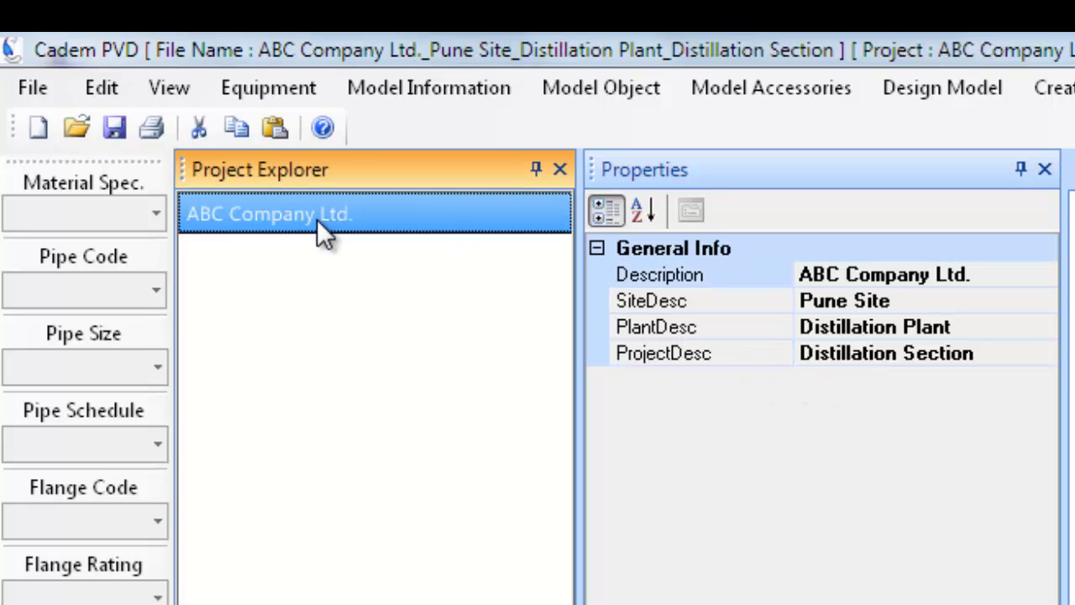
- Start adding a tall column to the project and describe it as "HP GAS CO2 SCRUBBER"
left_click(317, 94)
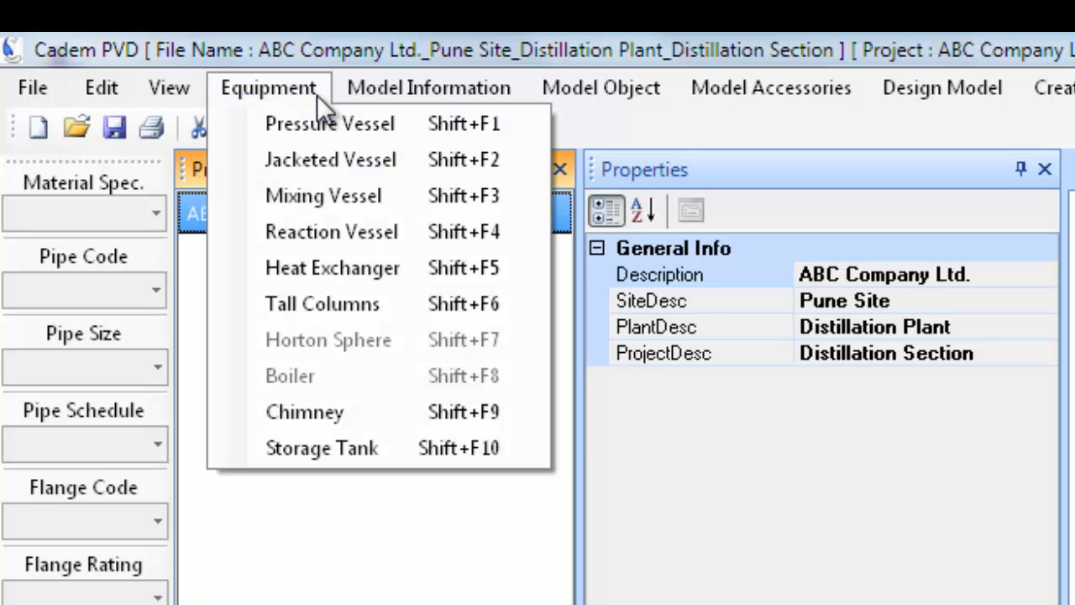
left_click(308, 303)
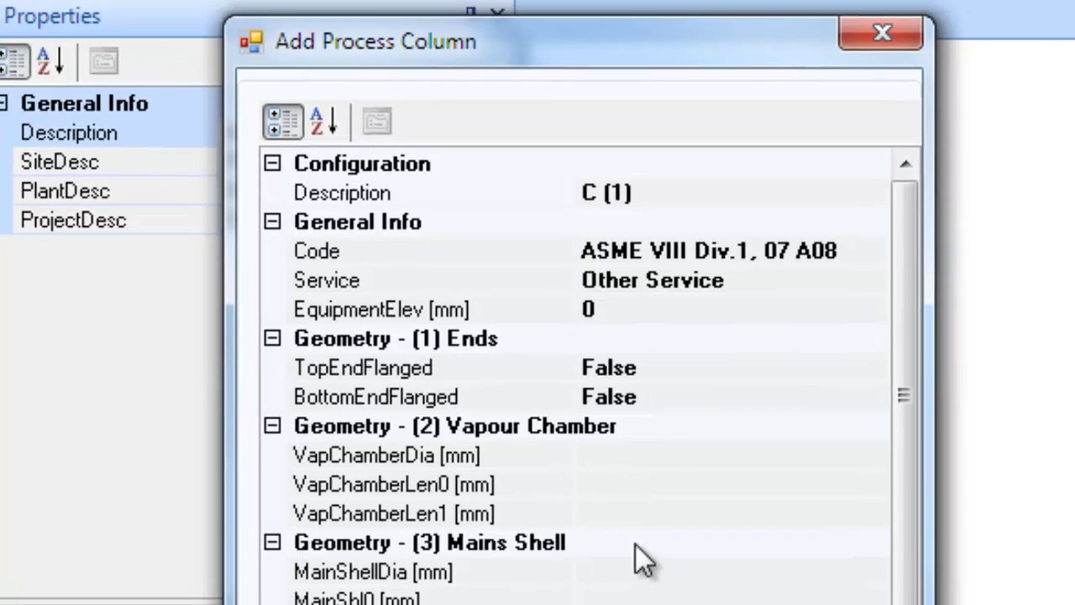
left_click(663, 185)
left_click_drag(663, 185, 386, 188)
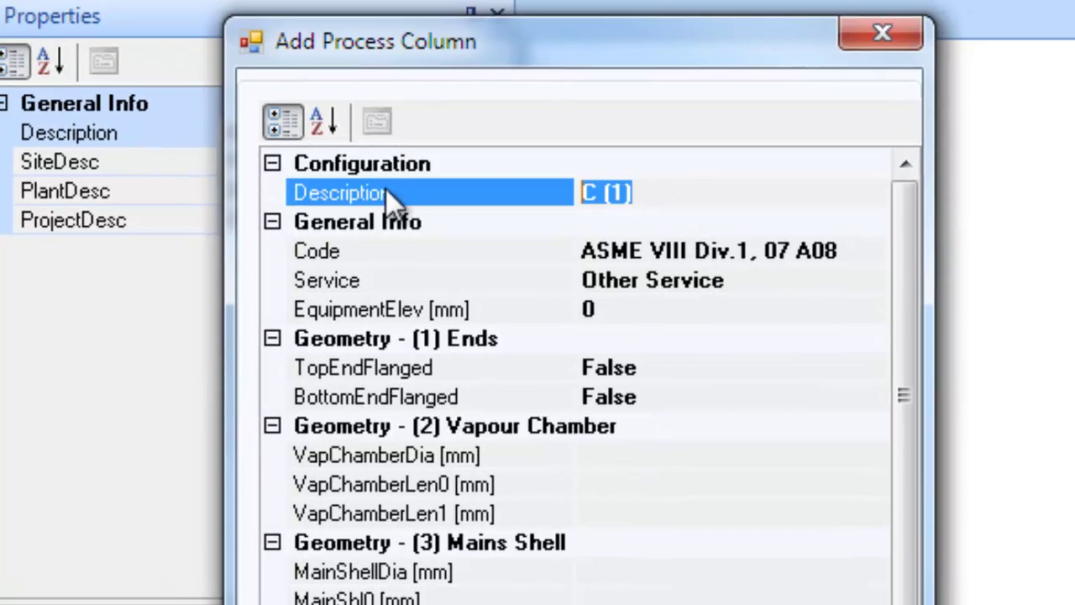
type("HP")
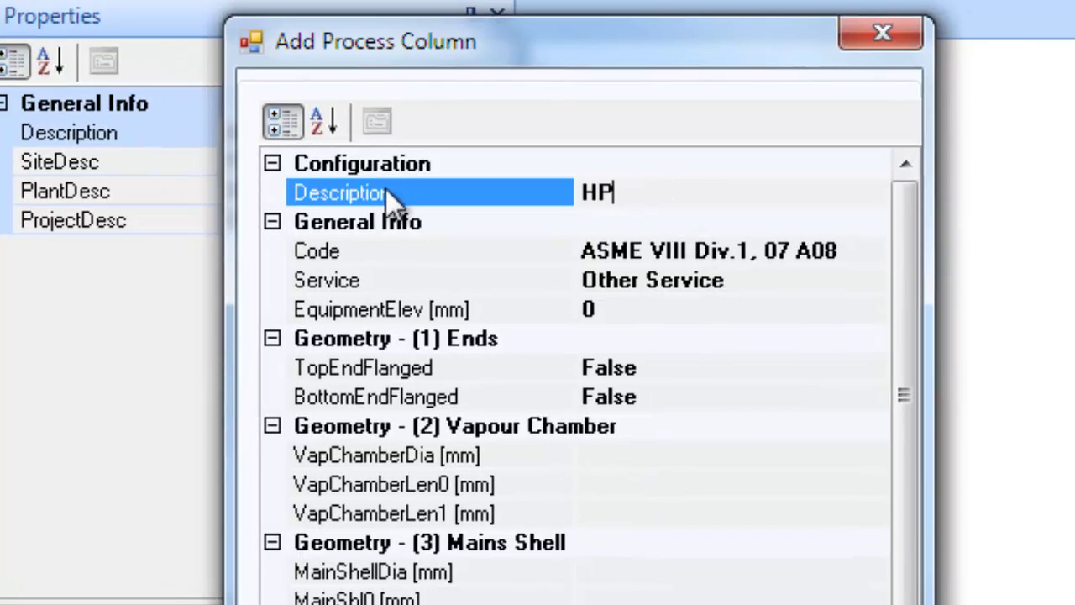
type(" GAS C")
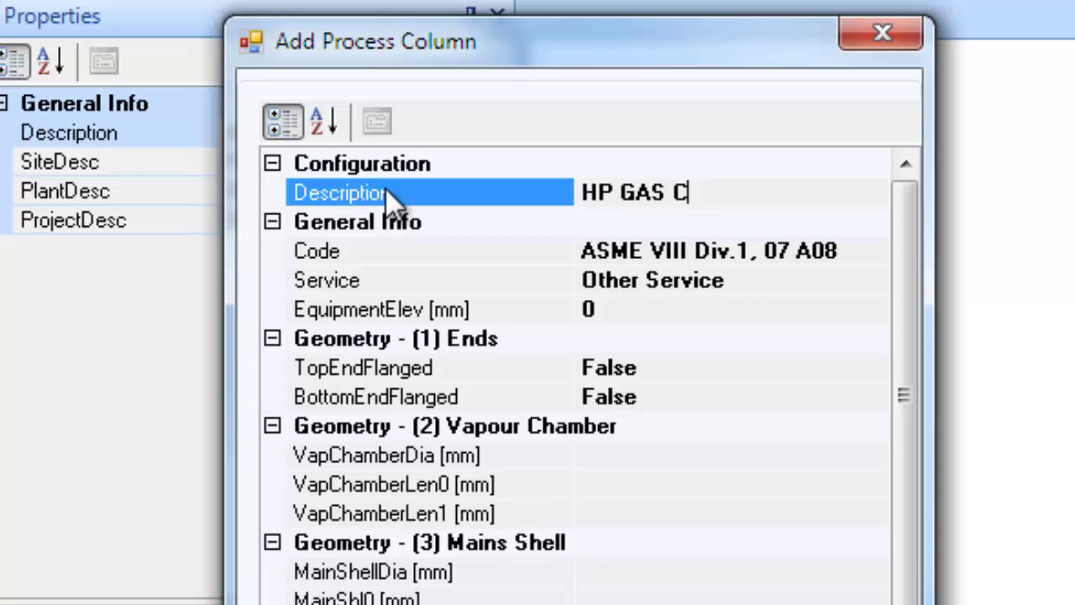
type("O2 SCR")
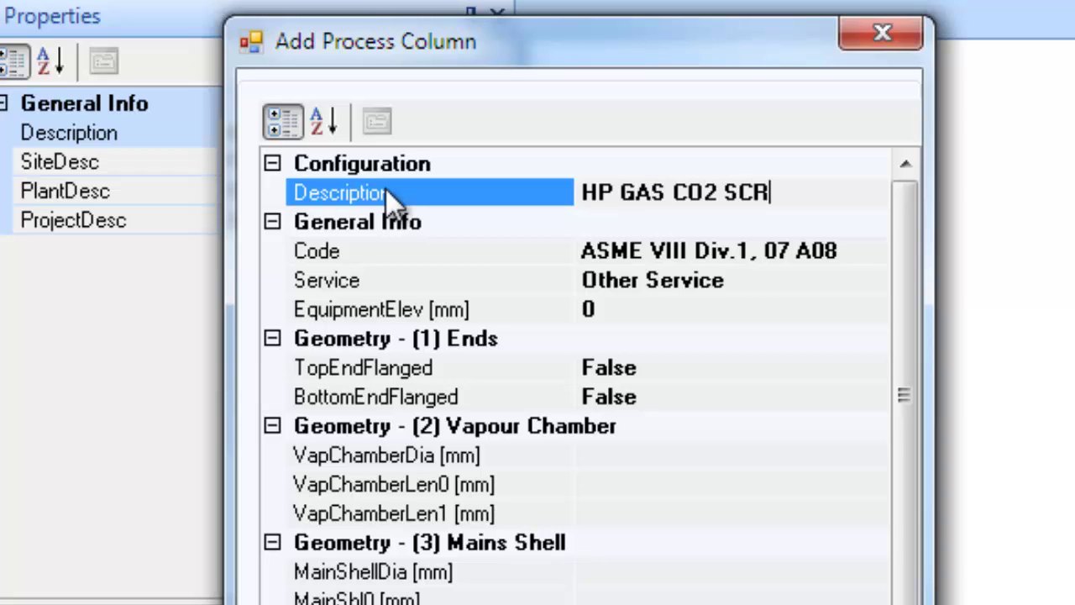
type("UBBER")
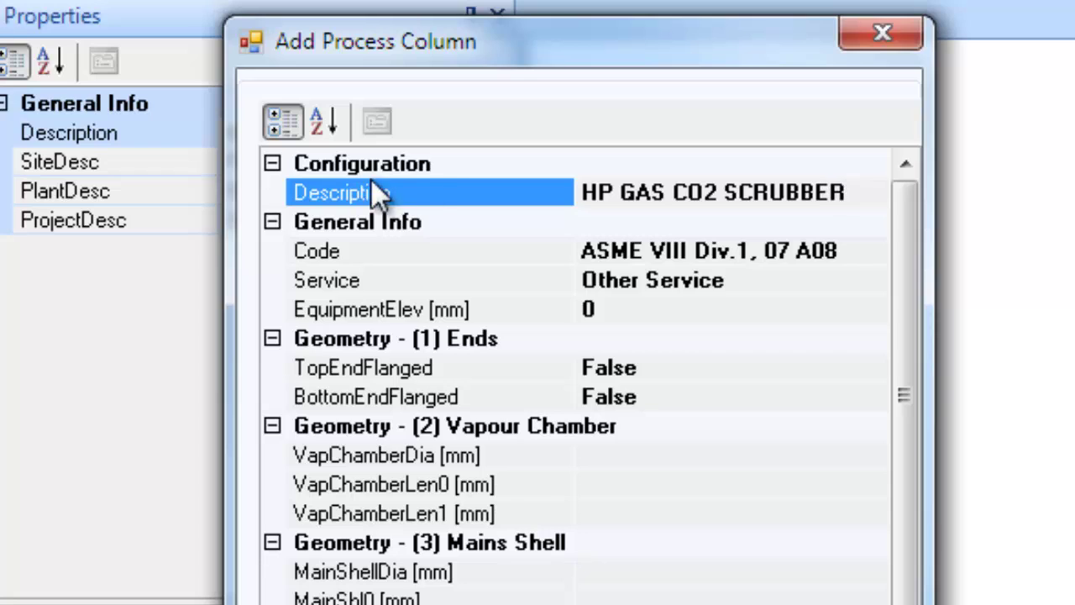
- Set the column's design code to ASME VIII Div.1, 10 A11 and its service to Chemical Services
left_click(859, 272)
left_click(878, 247)
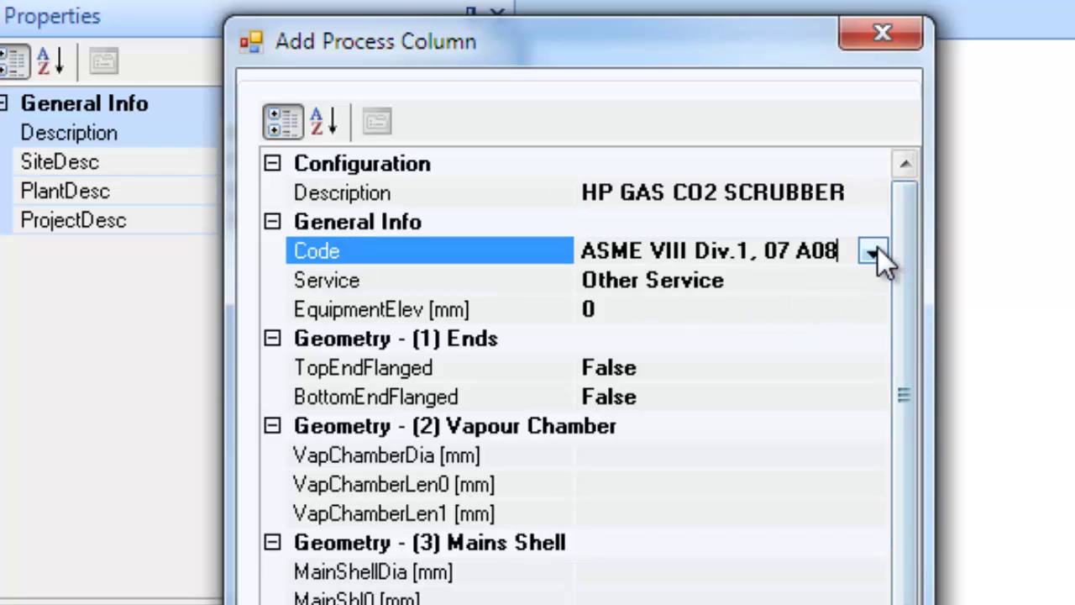
left_click(878, 247)
left_click(881, 583)
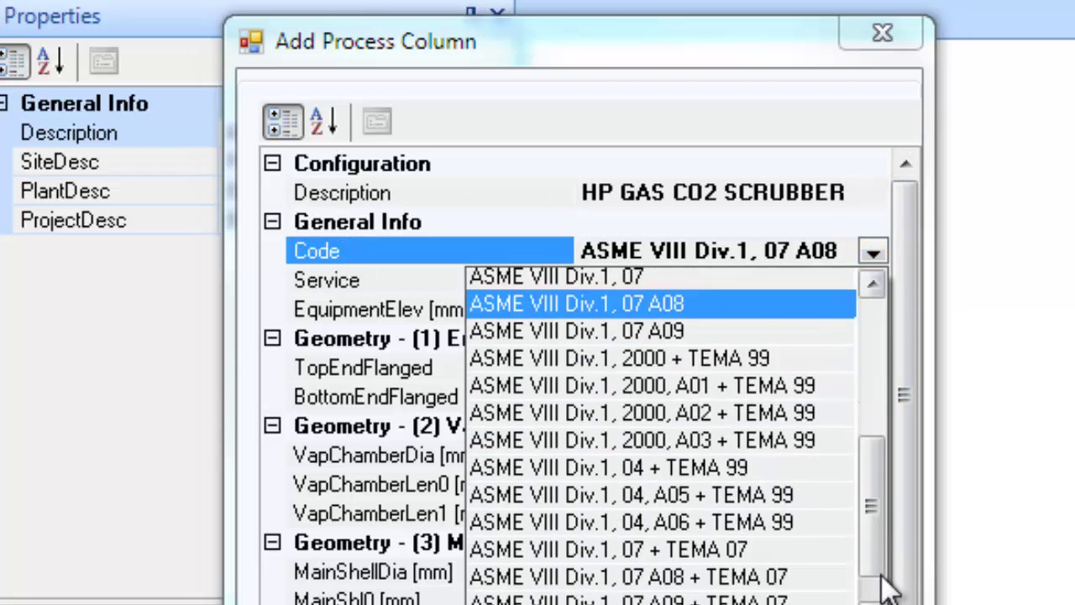
left_click(691, 521)
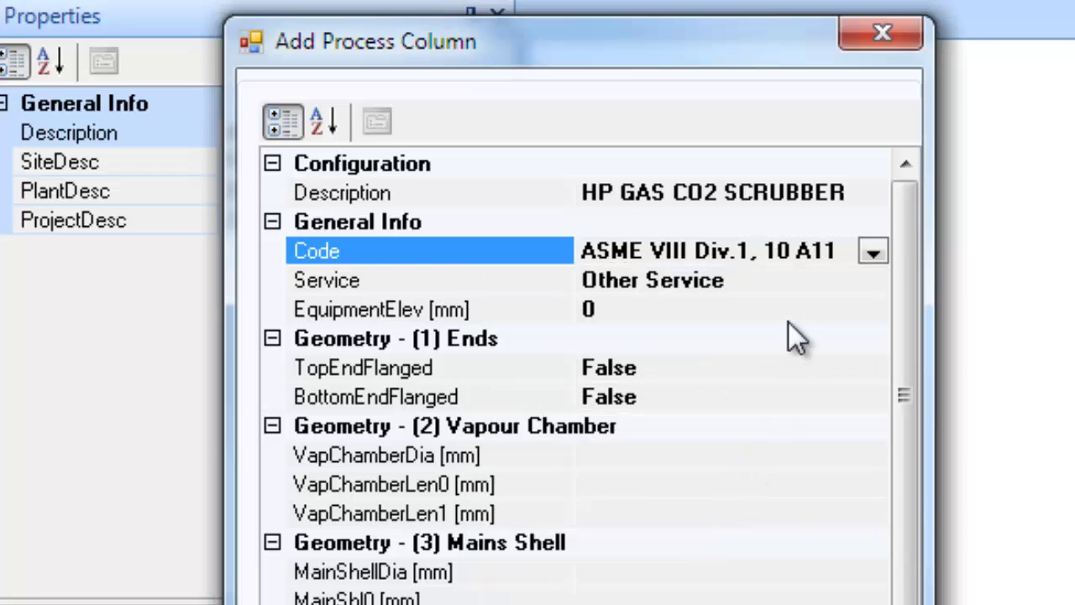
left_click(784, 280)
left_click(871, 284)
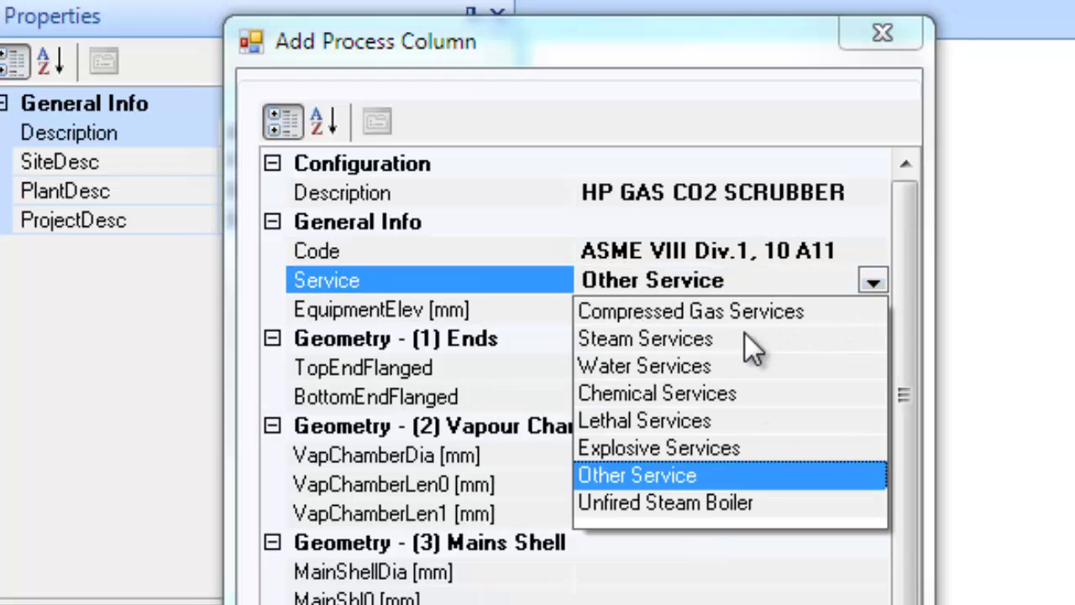
left_click(688, 395)
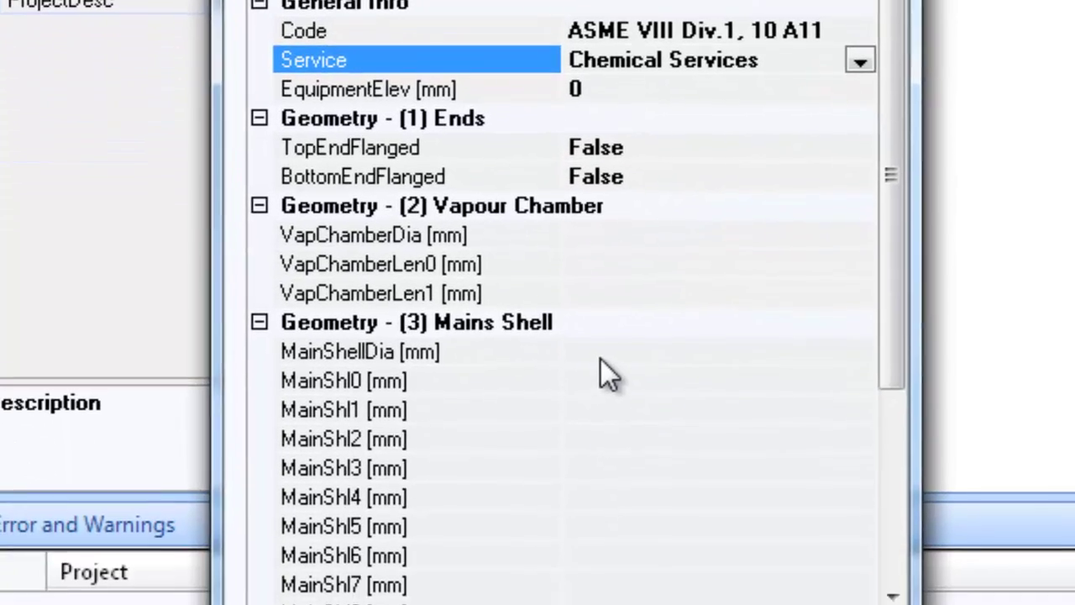
- Set the main shell diameter to 900 mm and the MainShl0 length to 4800 mm
left_click(611, 512)
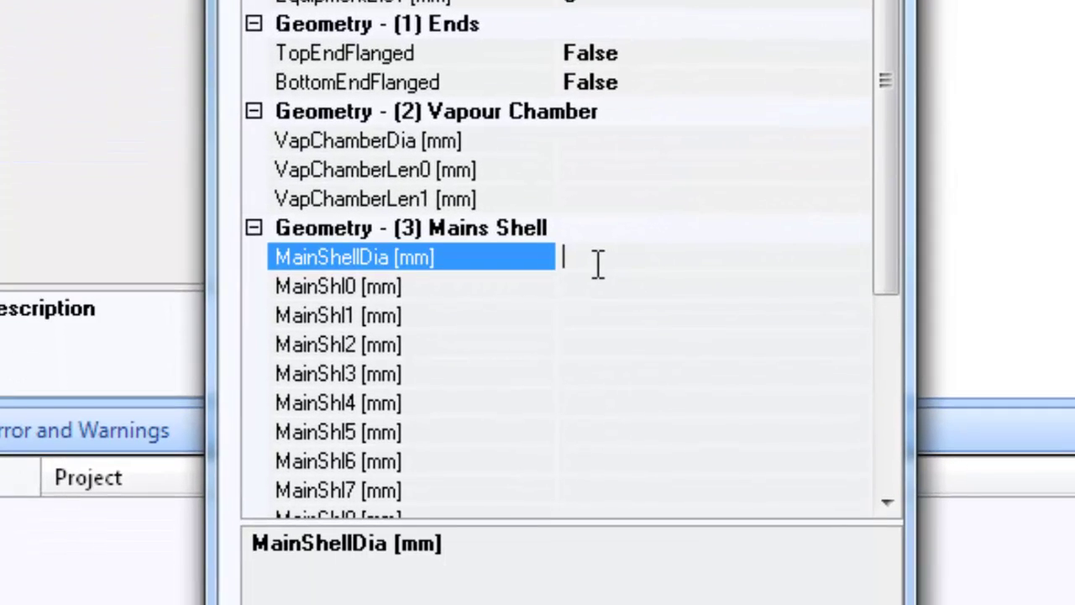
type("900")
left_click(619, 285)
type("4800")
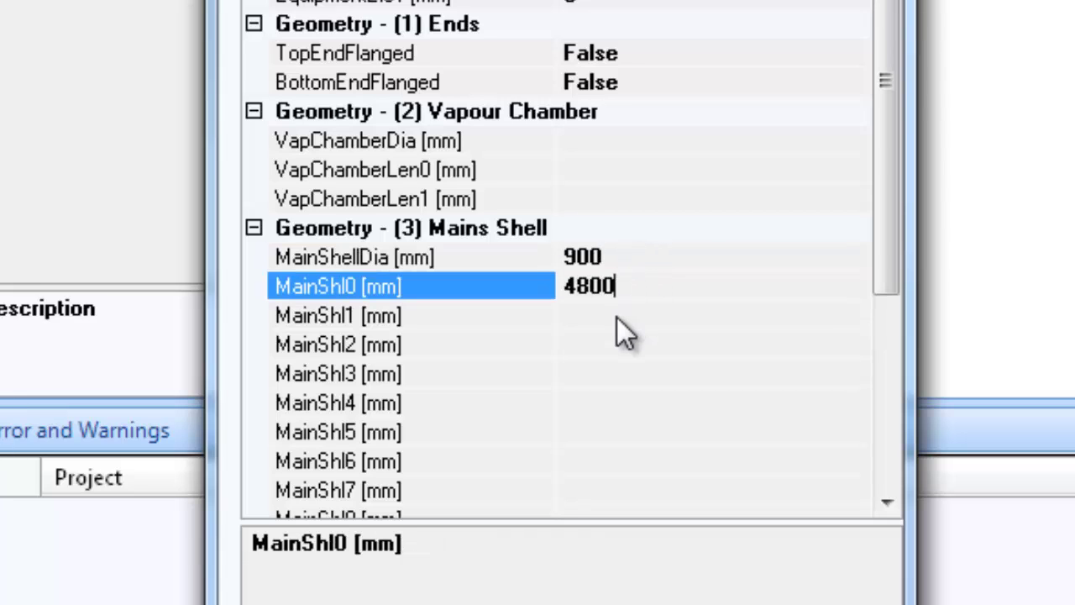
- Set the main shell lengths MainShl1, MainShl2 and MainShl3 to 4000 mm each
left_click(595, 317)
type("4000")
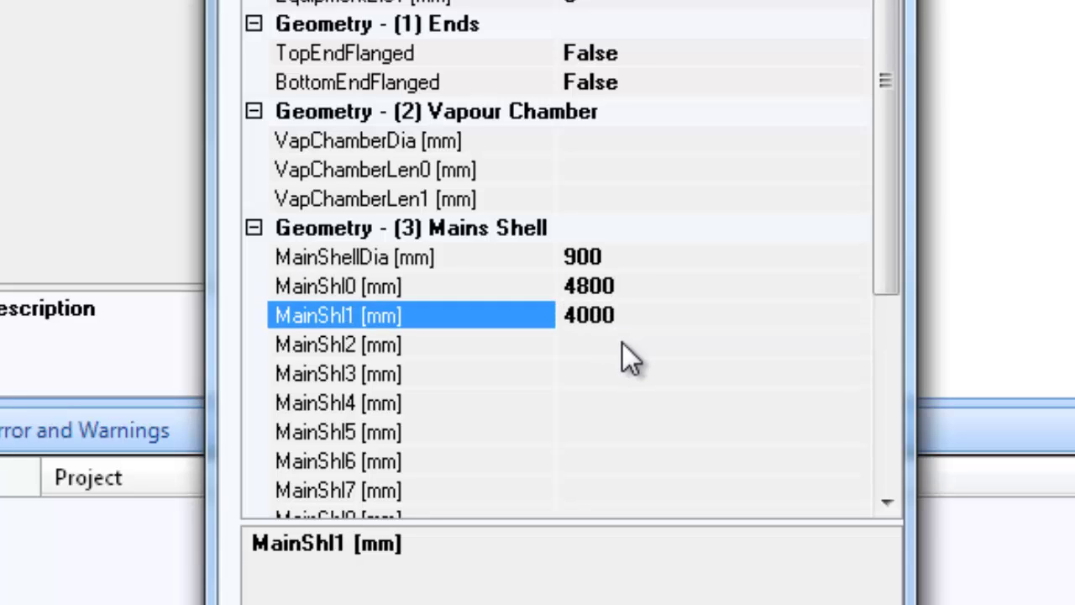
left_click(623, 343)
type("4000")
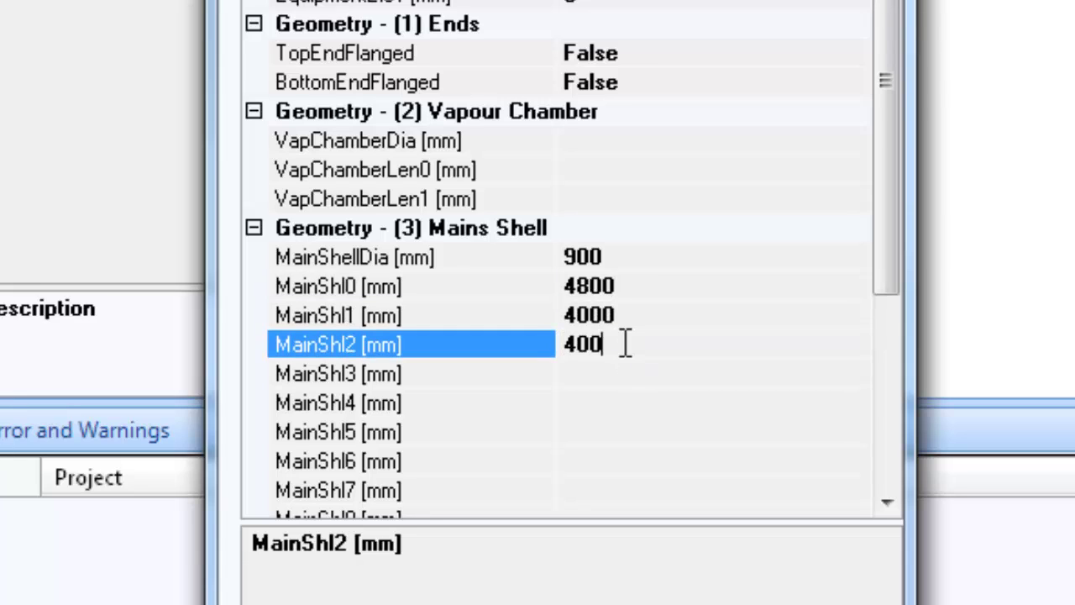
left_click(611, 372)
type("4000")
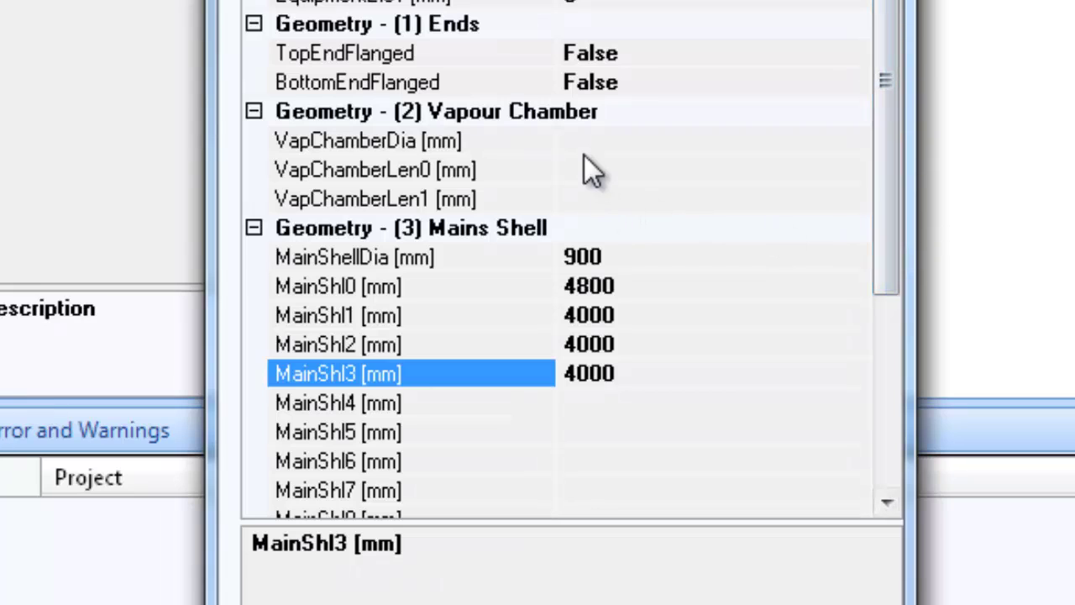
- Review the column's vapour chamber, main shell, receiver shell, lifting lug and support geometry settings
left_click(253, 112)
left_click(253, 111)
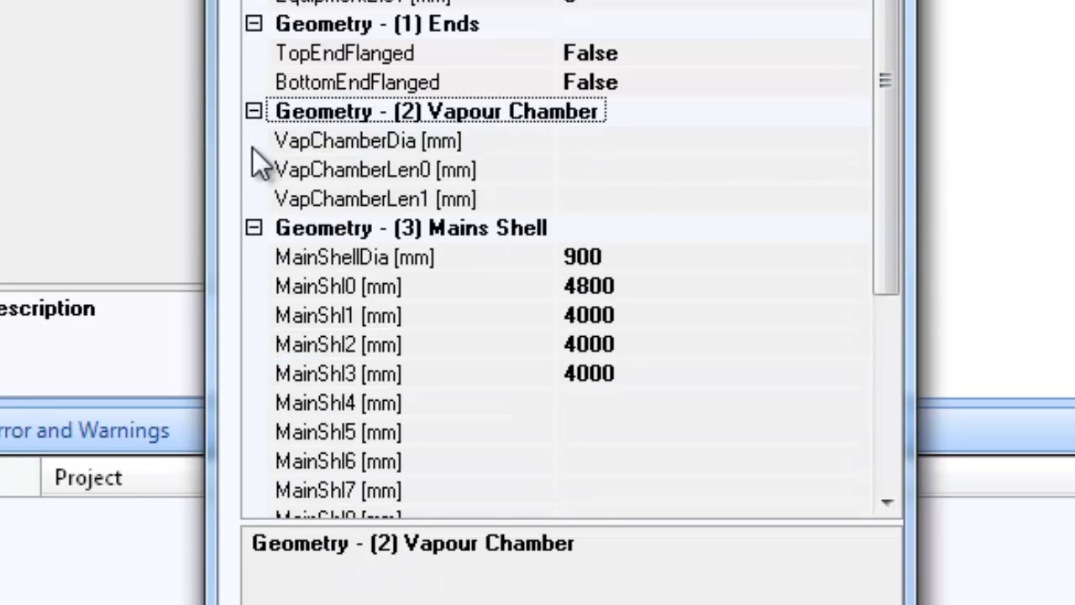
left_click(247, 228)
left_click(253, 229)
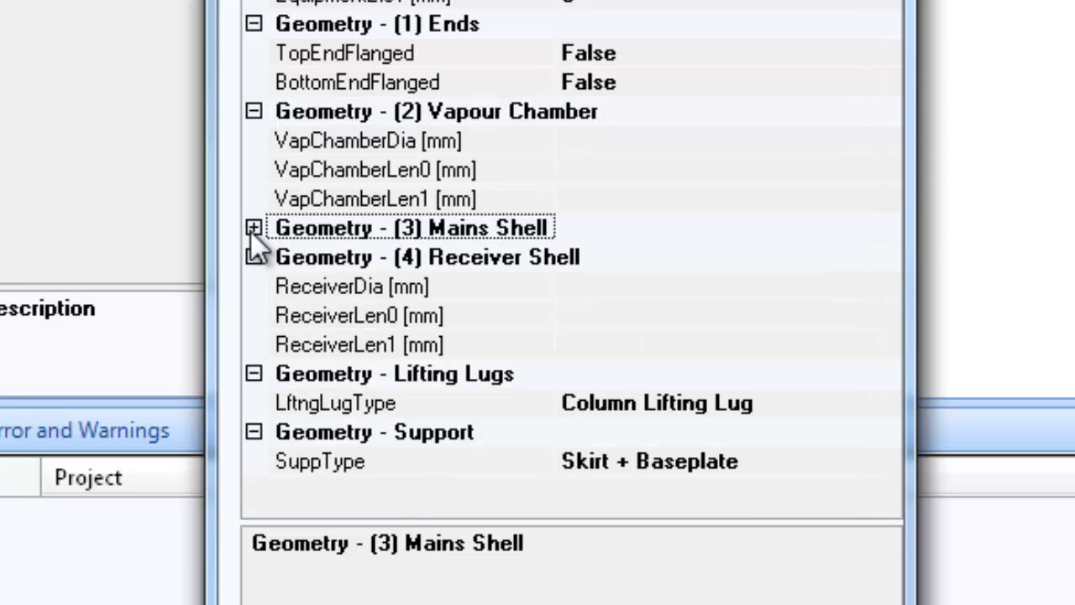
left_click(253, 229)
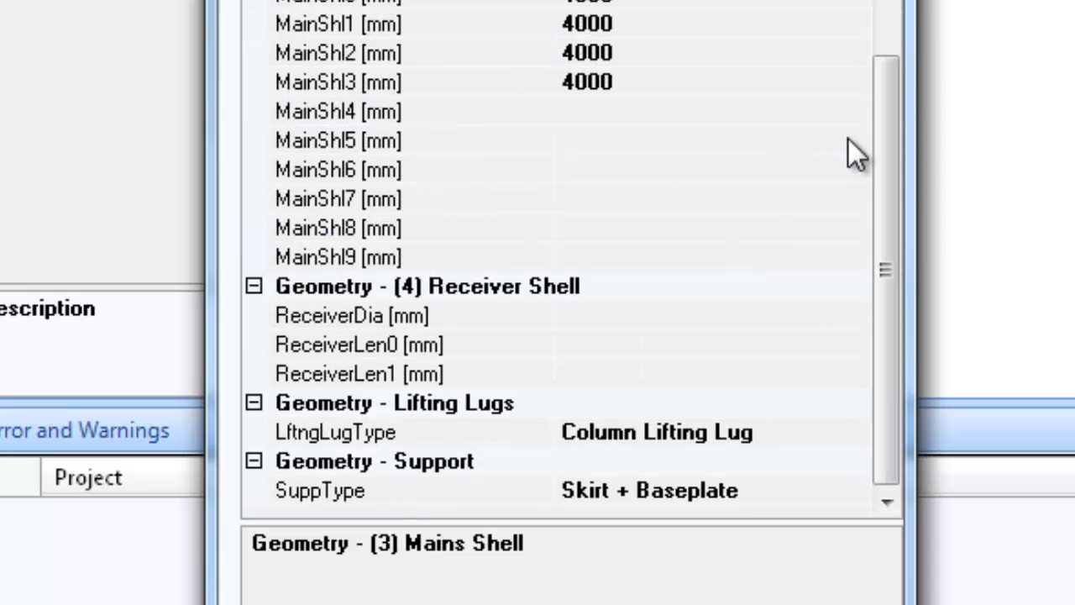
left_click(252, 286)
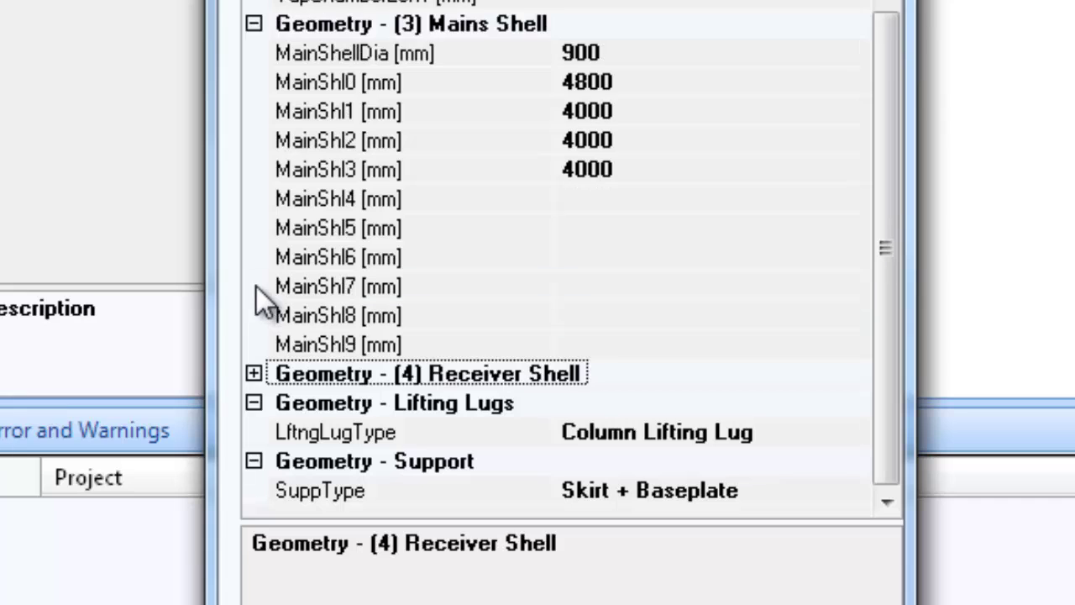
left_click(254, 373)
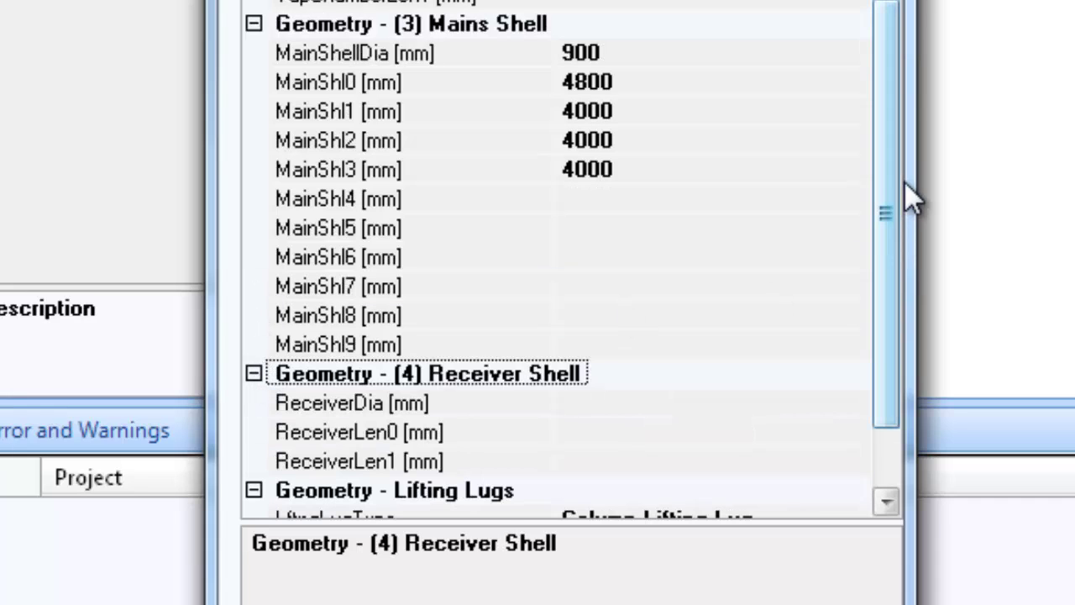
left_click_drag(892, 184, 882, 302)
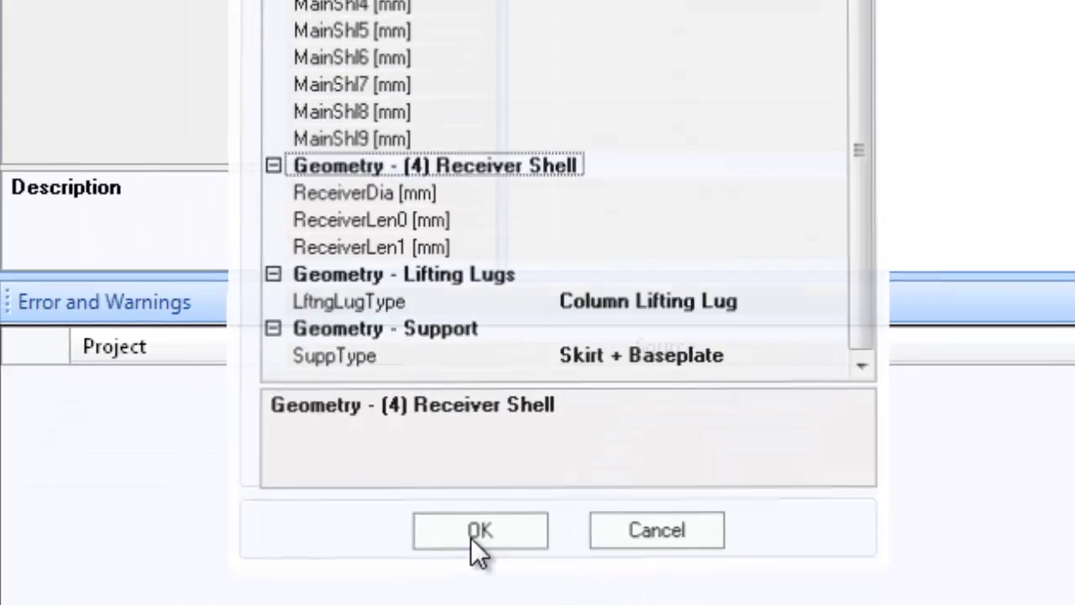
- Create the process column from the entered data and open the HP GAS CO2 SCRUBBER item under ABC Company Ltd
left_click(469, 542)
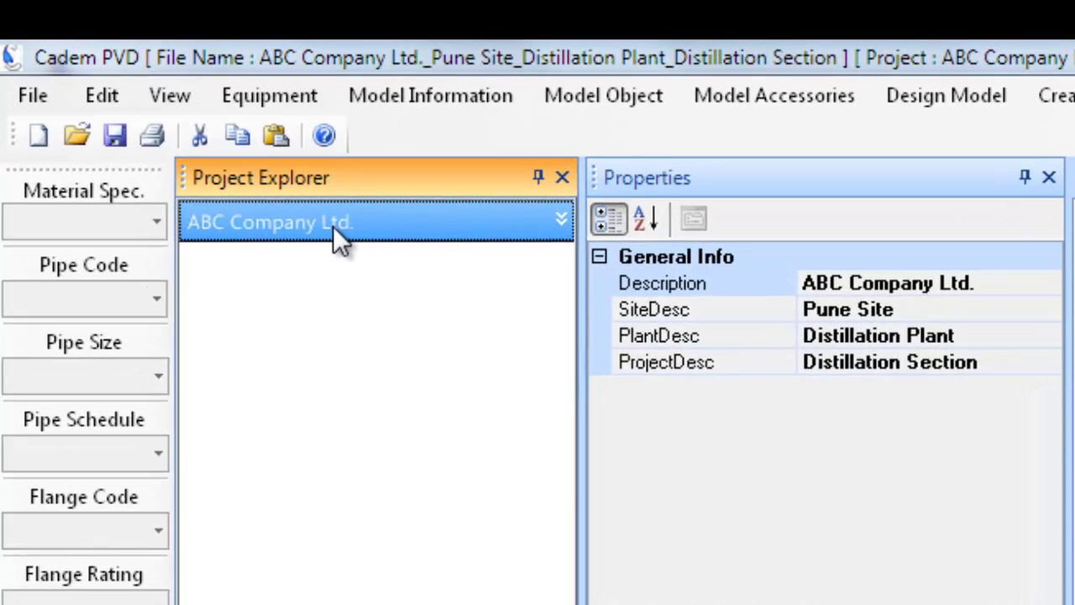
left_click(333, 225)
left_click(334, 260)
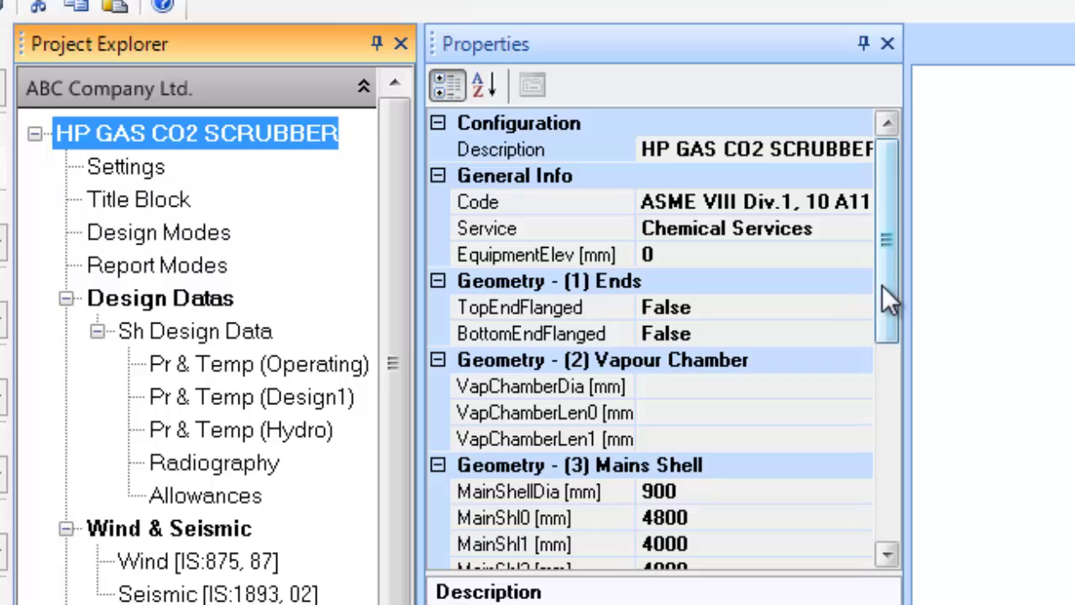
- Review the scrubber's general and geometry properties and its calculation settings, including tubesheet, wind, seismic and units
left_click_drag(882, 285, 895, 204)
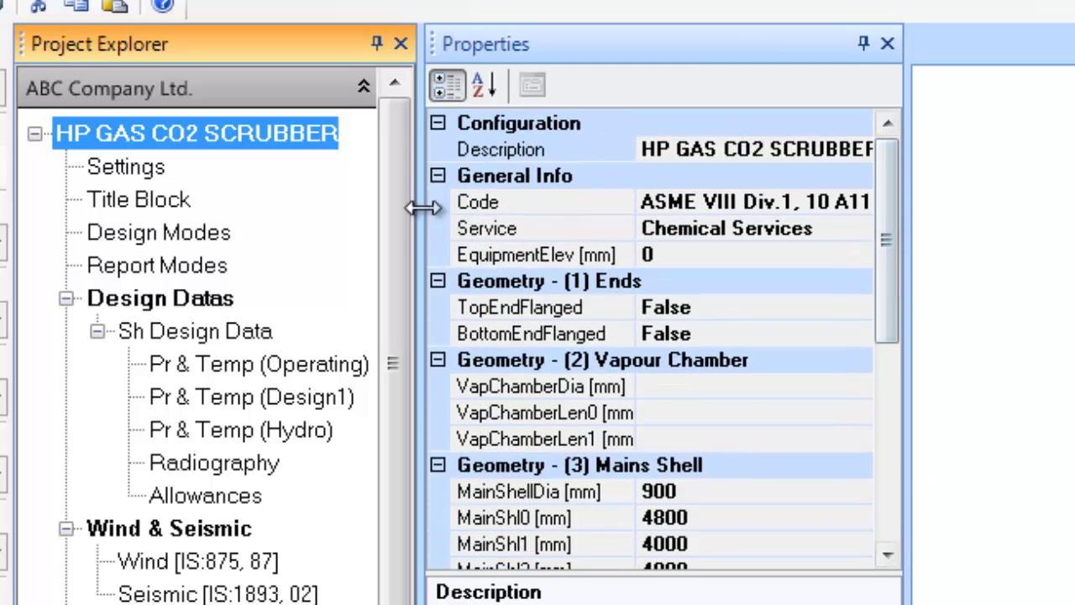
left_click(154, 168)
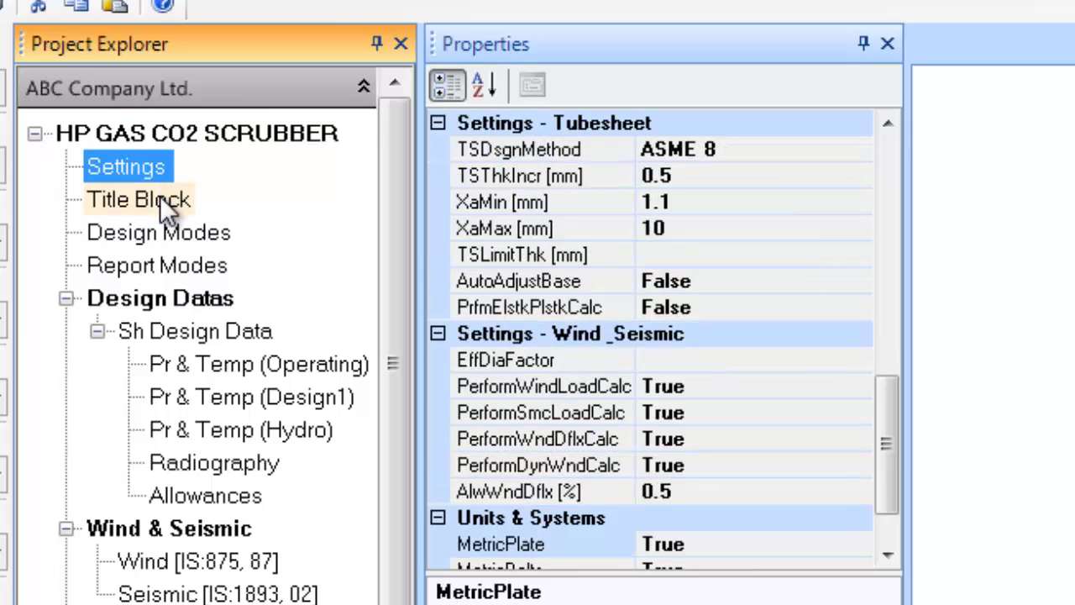
left_click(199, 133)
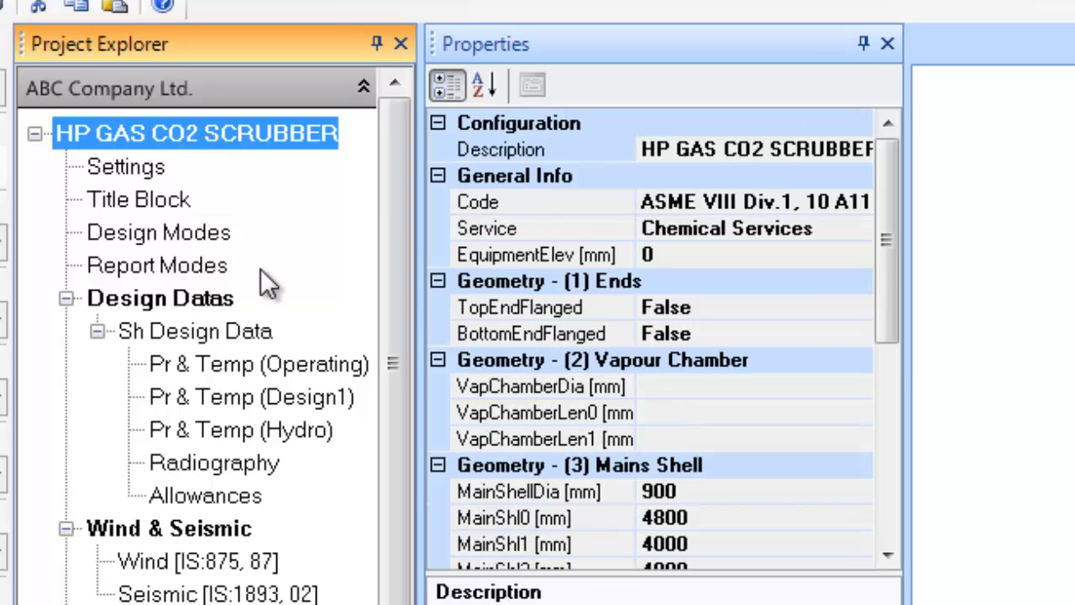
left_click_drag(892, 282, 892, 236)
- Set the shell's operating internal pressure to 6/100 kgf/mm² g and its external pressure to full vacuum (FV)
left_click(212, 295)
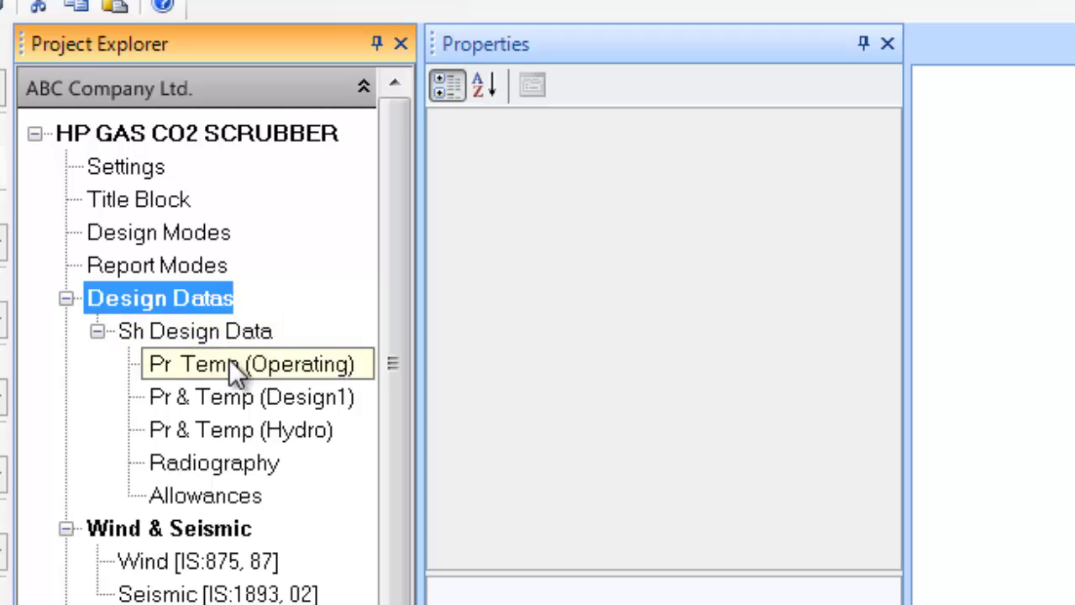
left_click(226, 331)
left_click(242, 373)
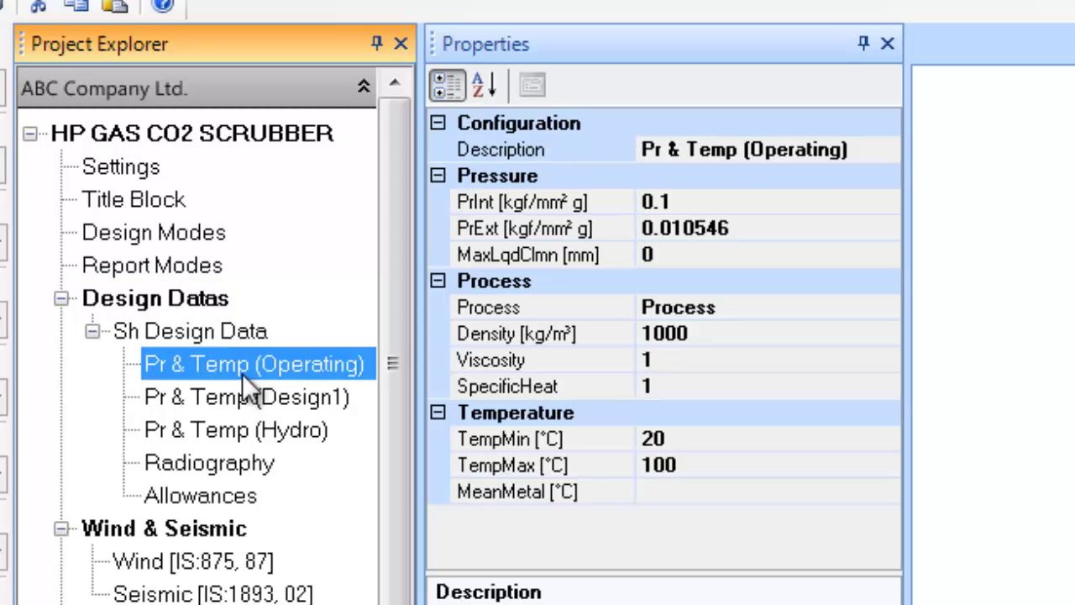
left_click(704, 202)
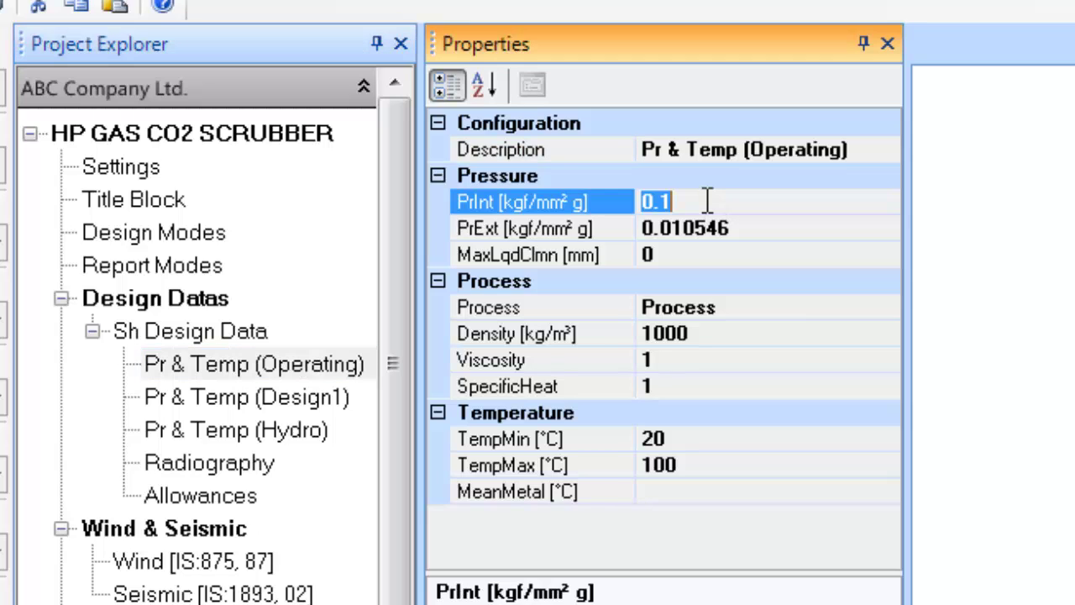
type("6/")
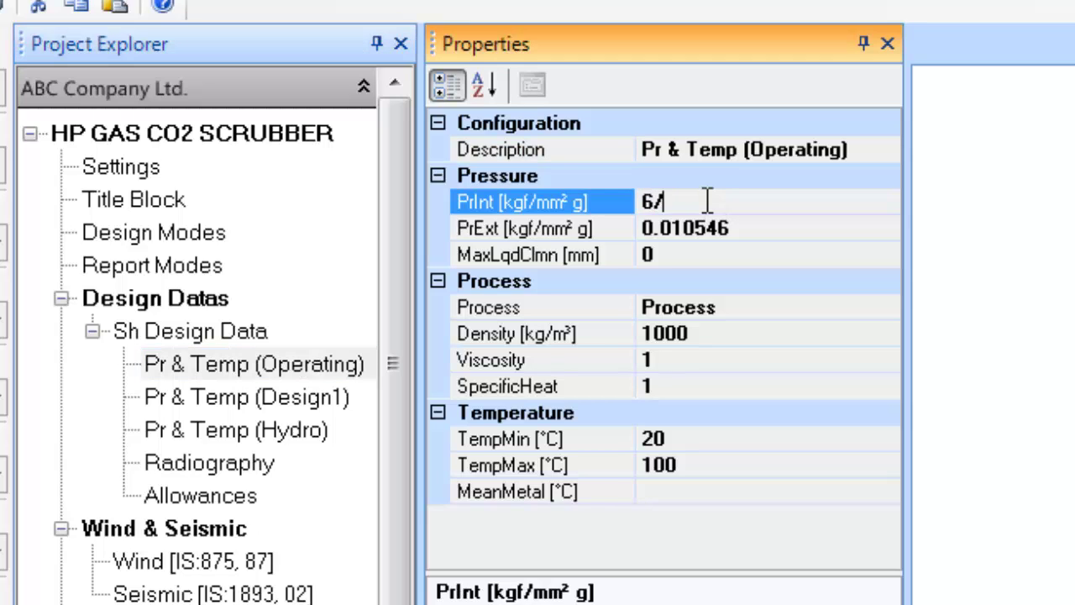
type("100")
left_click(738, 228)
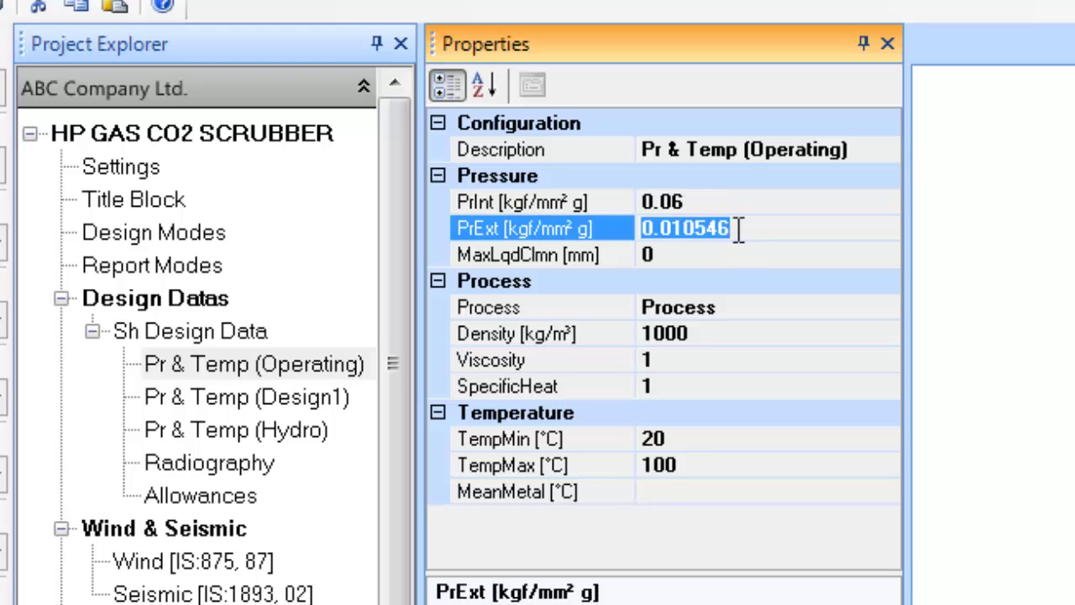
type("FV")
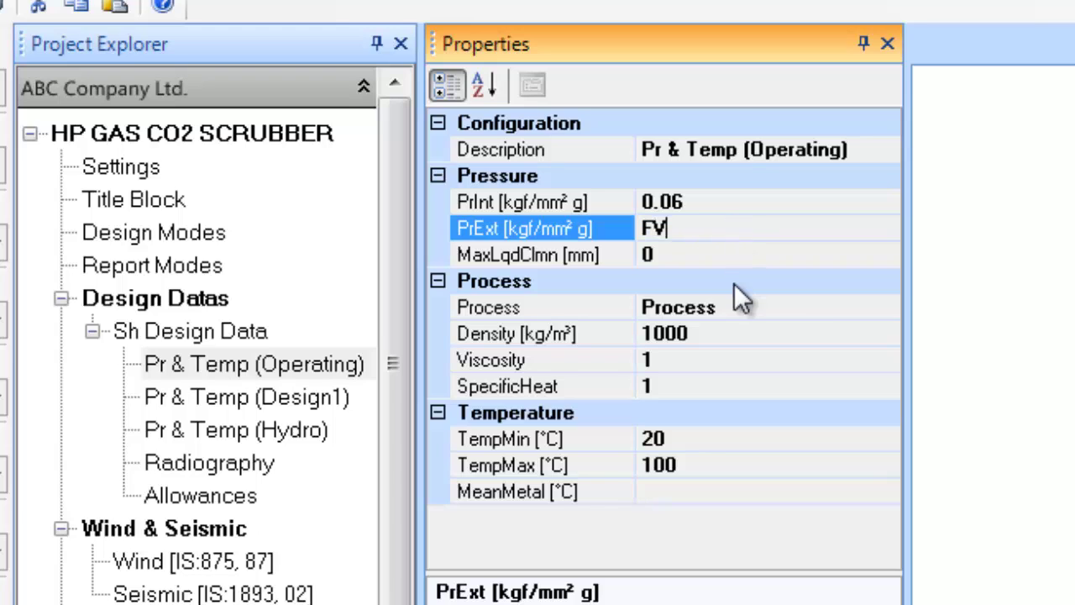
- Set the operating process to CO2 GAS, with a density of 20 kg/m³ and a maximum temperature of 120 °C
left_click(753, 309)
left_click_drag(753, 312, 545, 331)
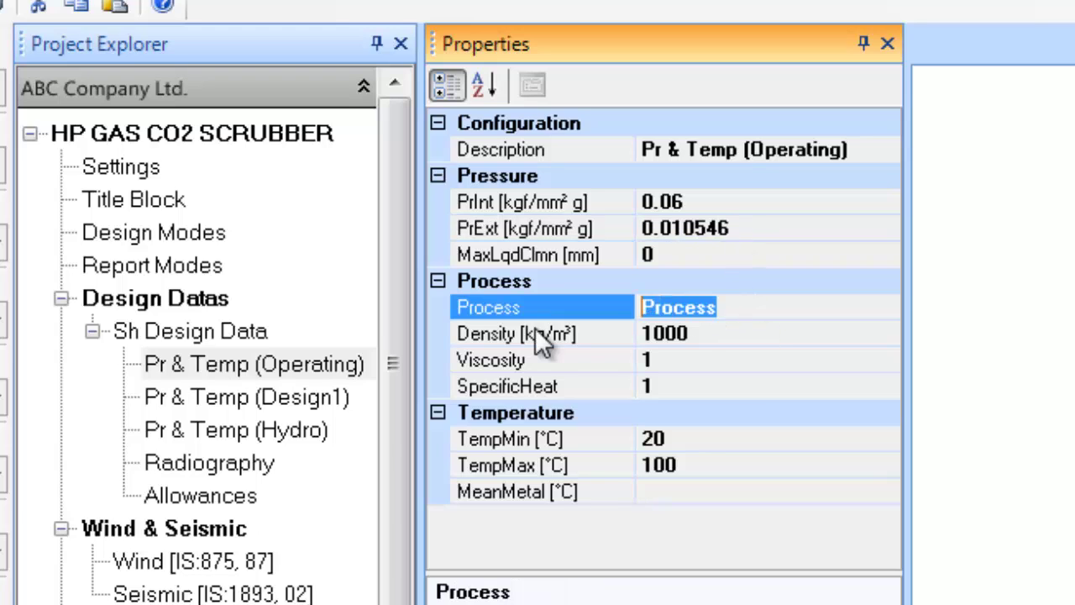
type("CO2 GAS")
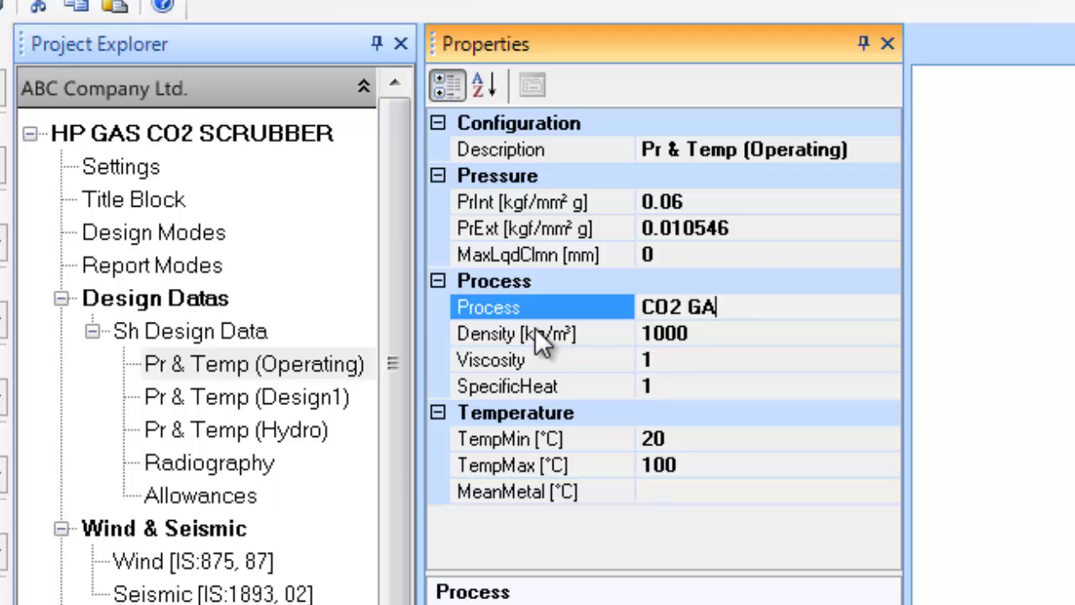
left_click(700, 332)
type("20")
left_click(715, 440)
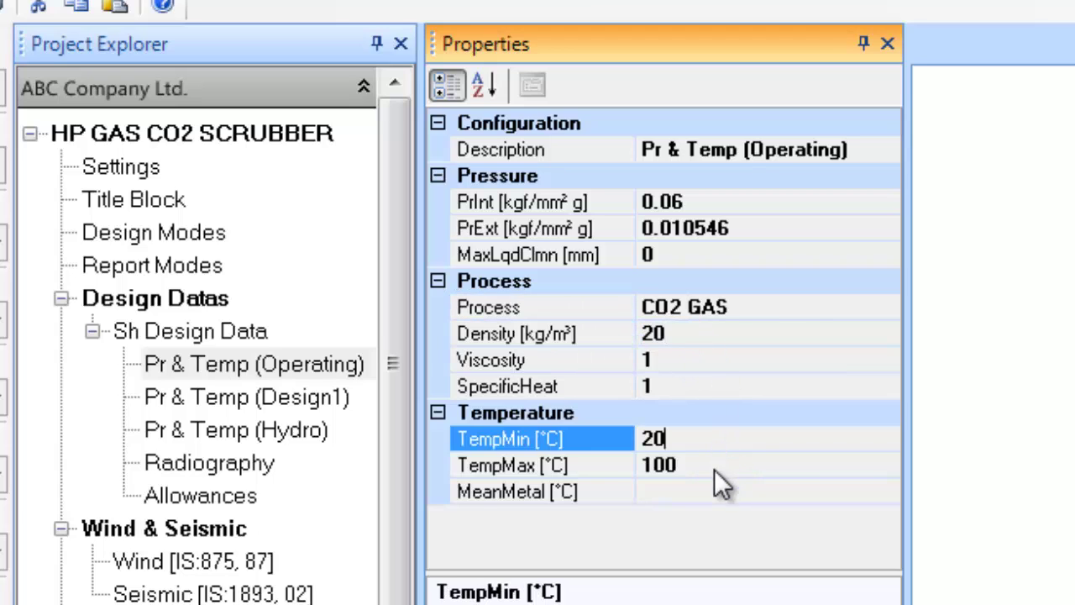
left_click(716, 464)
type("120")
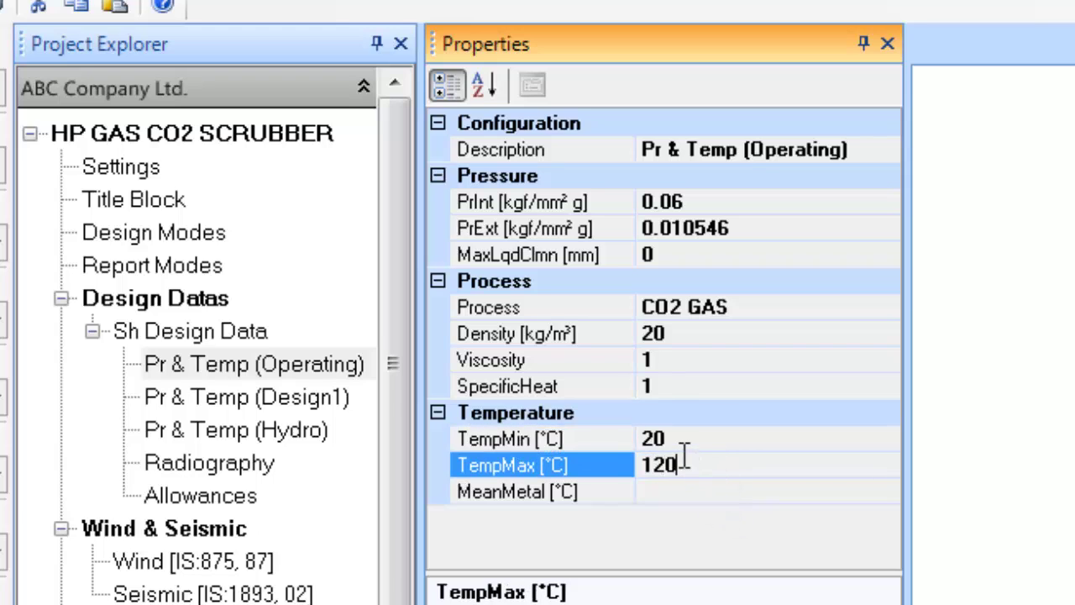
left_click(715, 388)
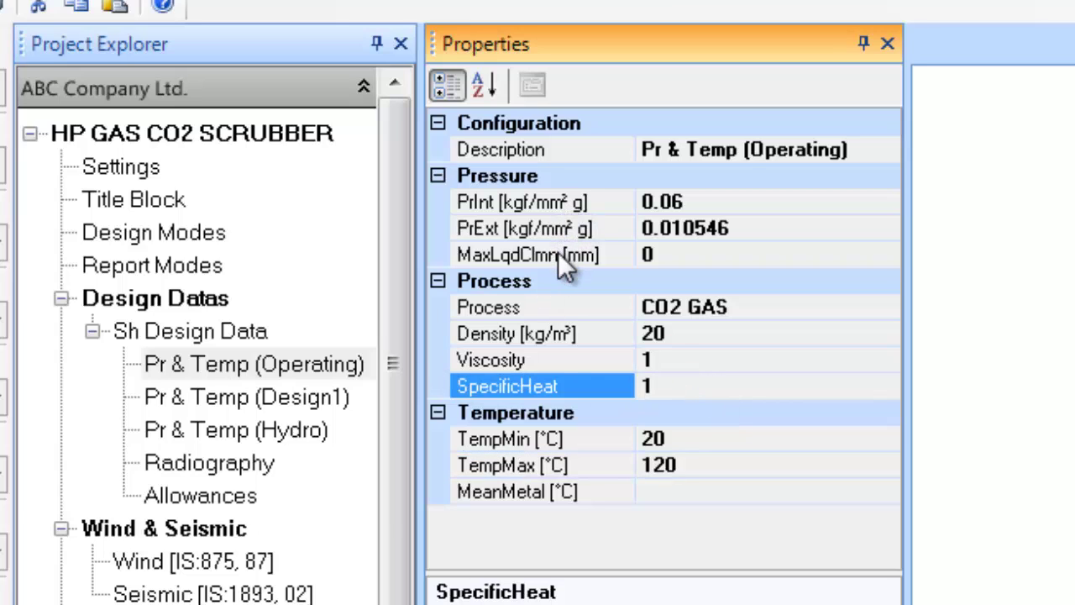
- Set the Design1 internal pressure to 14/100 kgf/mm² g and its external pressure to full vacuum (FV)
left_click(325, 405)
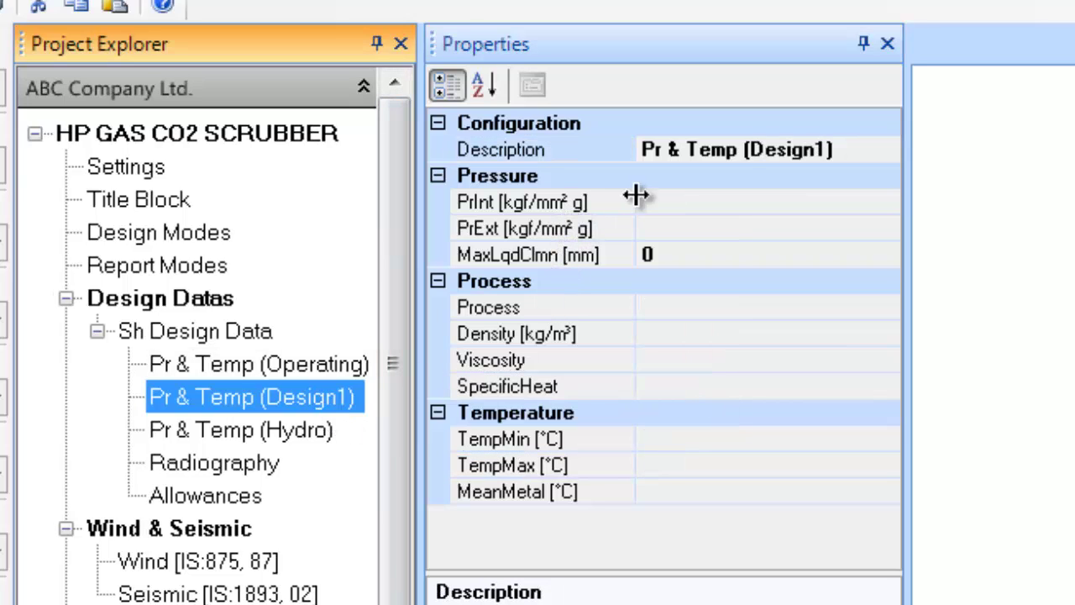
left_click(677, 200)
type("14/100")
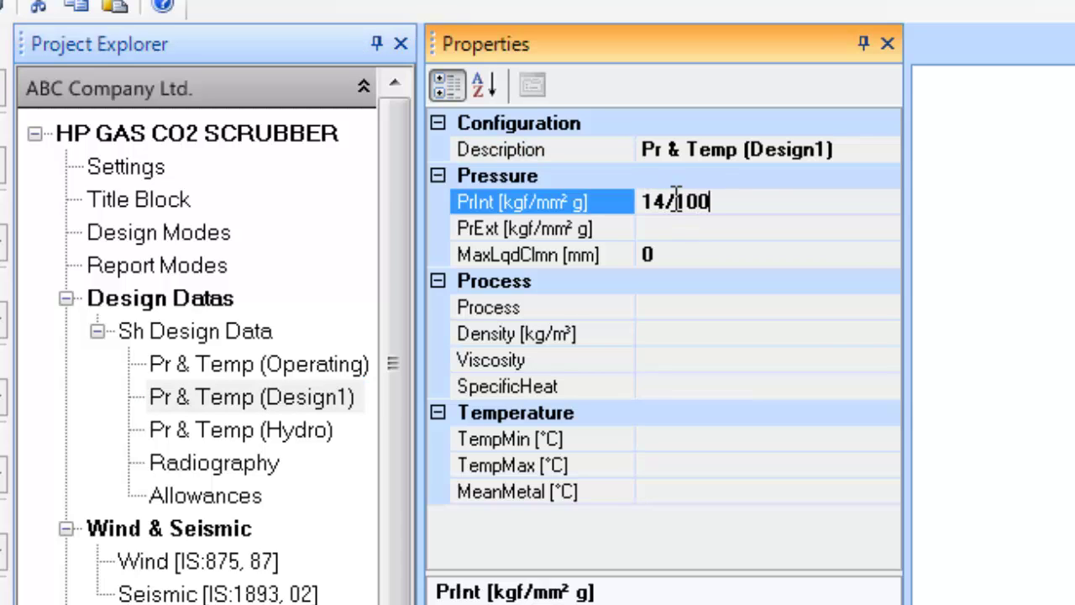
key("Return")
left_click(726, 233)
type("FV")
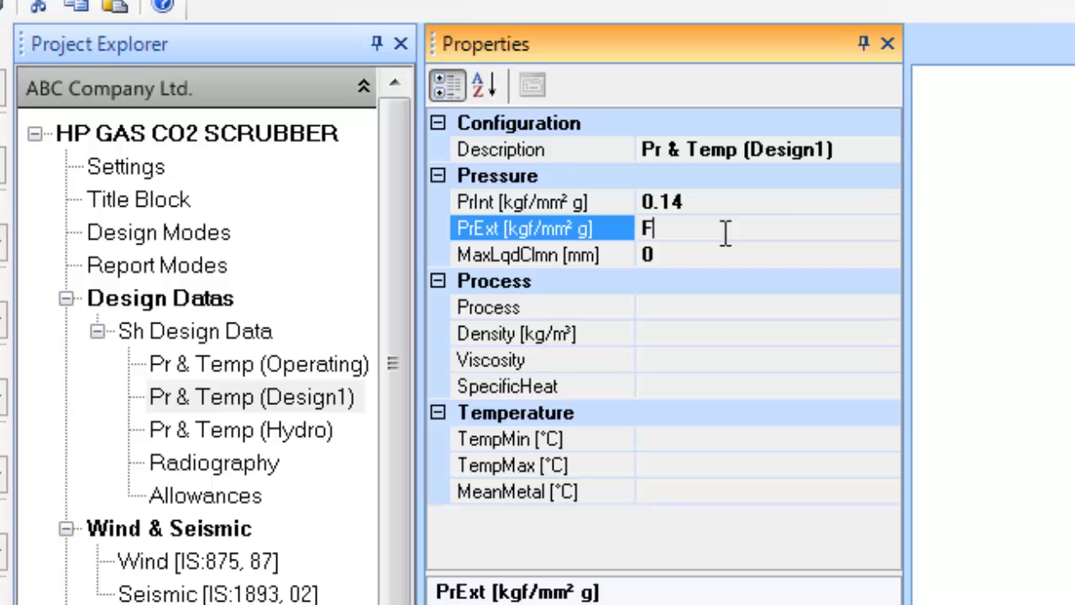
- Set the Design1 minimum temperature to 2 °C and the maximum temperature to 140 °C
left_click(670, 440)
type("2")
left_click(672, 466)
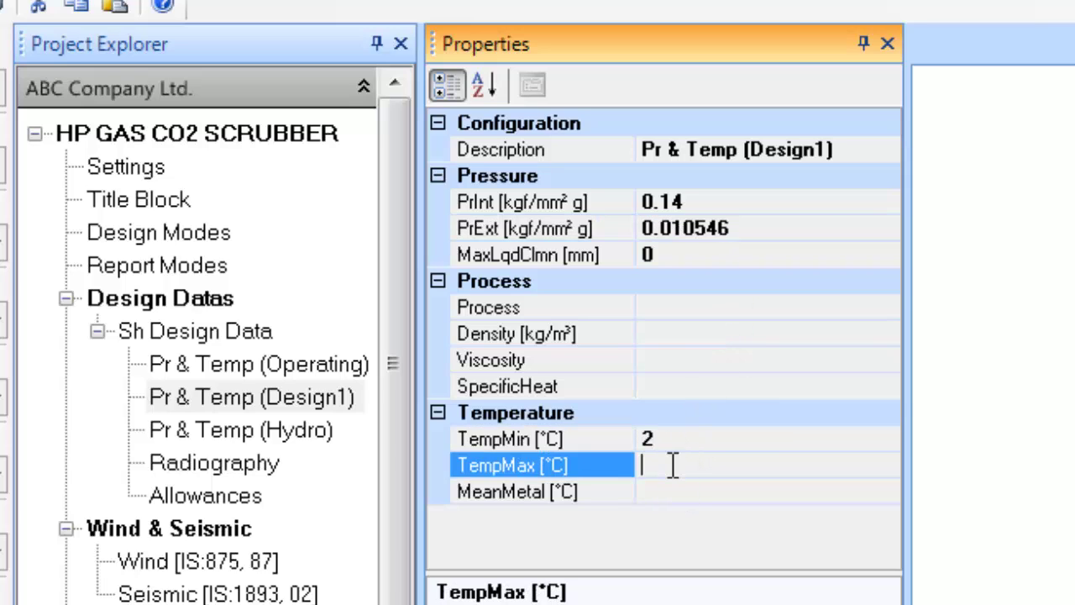
type("140")
- Set both the nozzle radiography and the shell radiography to Full in the shell design data
left_click(246, 455)
left_click(837, 462)
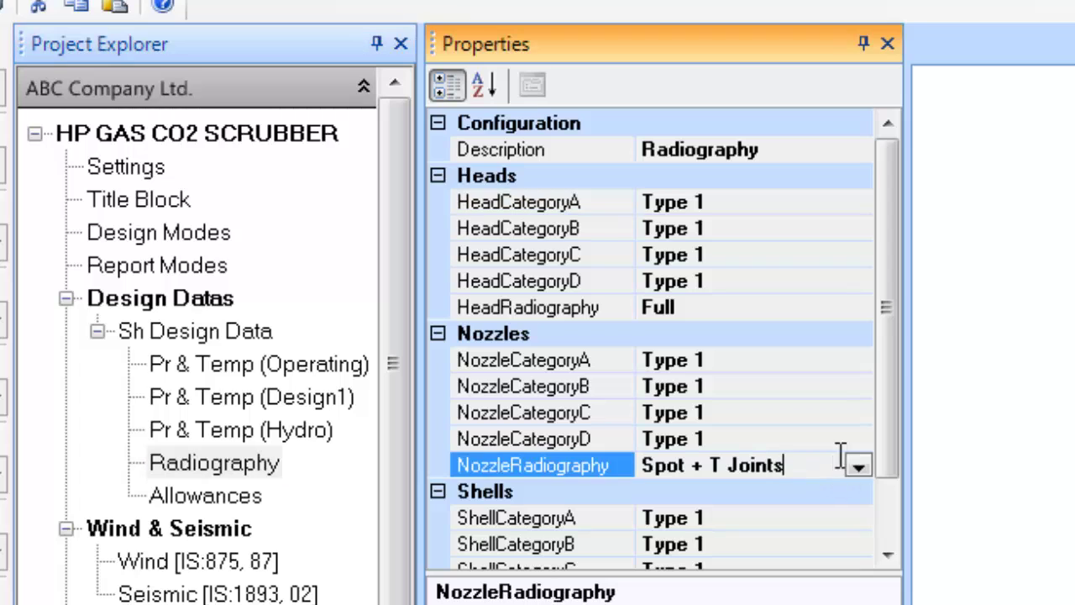
left_click(858, 466)
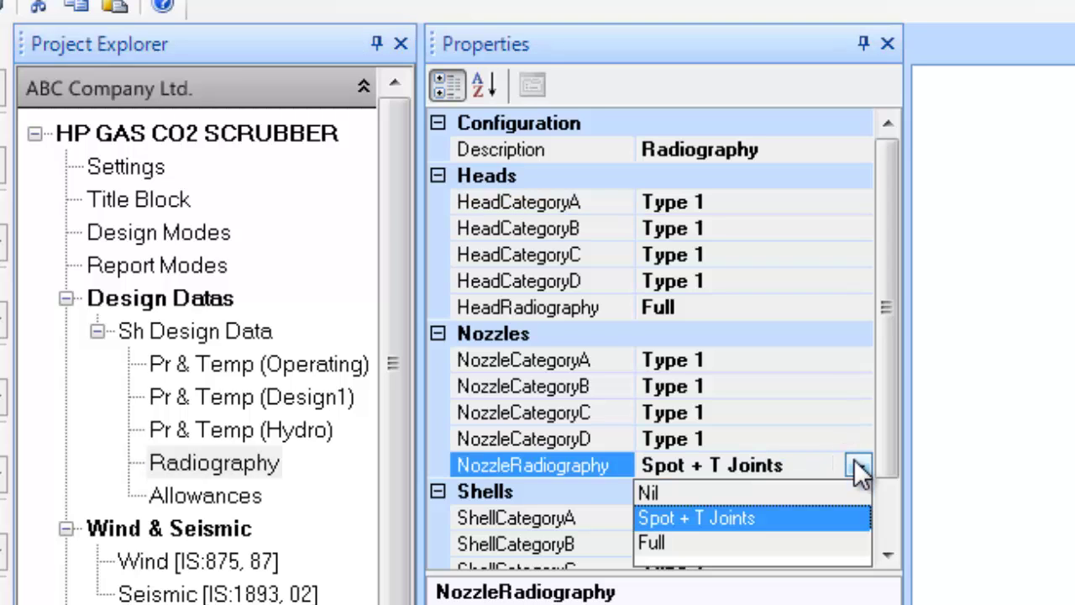
left_click(727, 542)
scroll(880, 531, "down", 1)
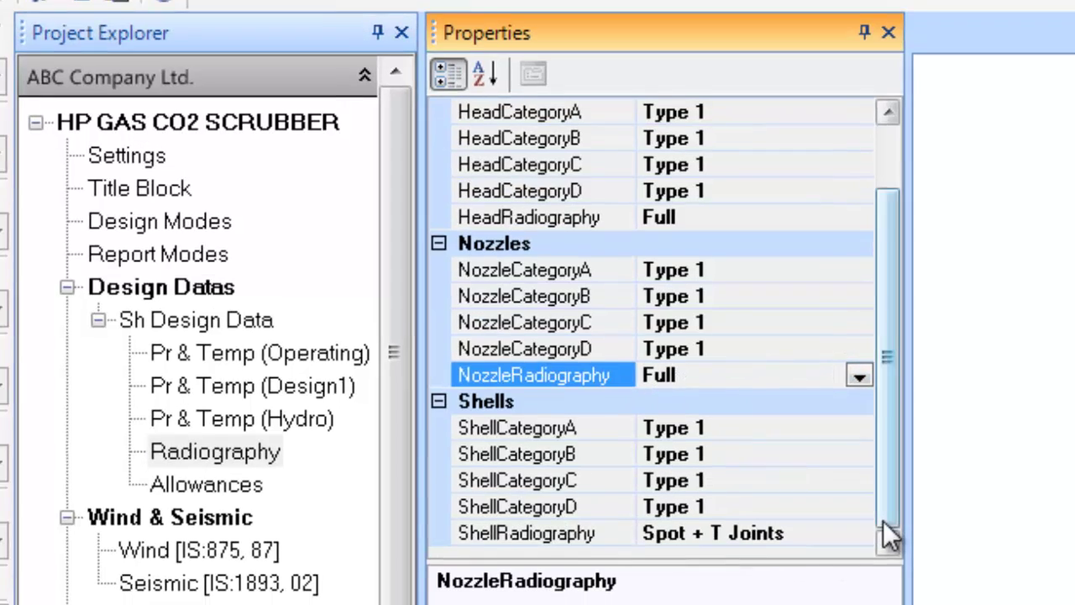
left_click(863, 476)
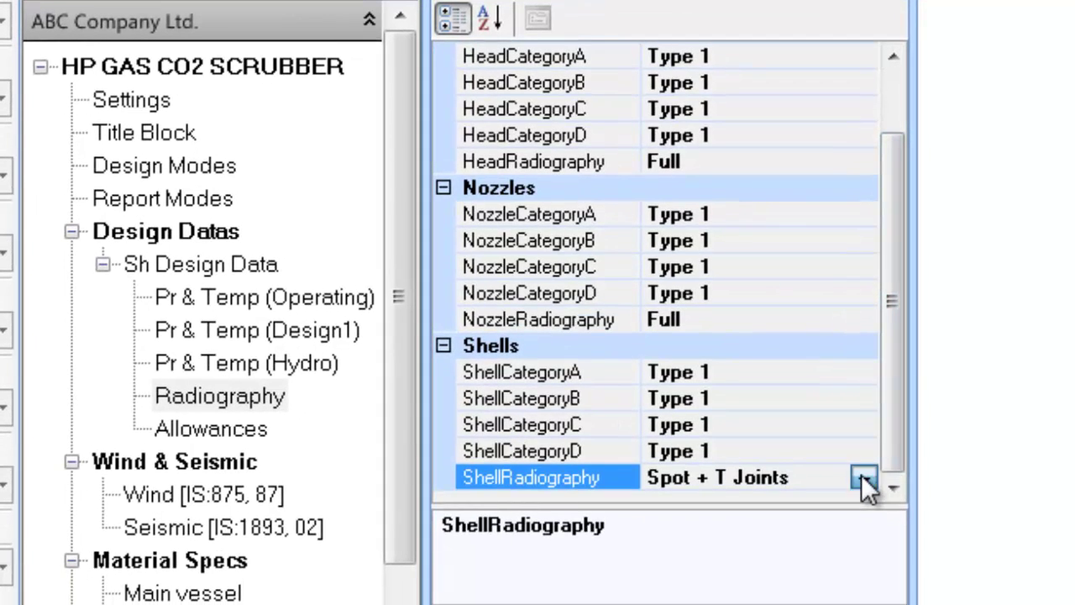
left_click(862, 477)
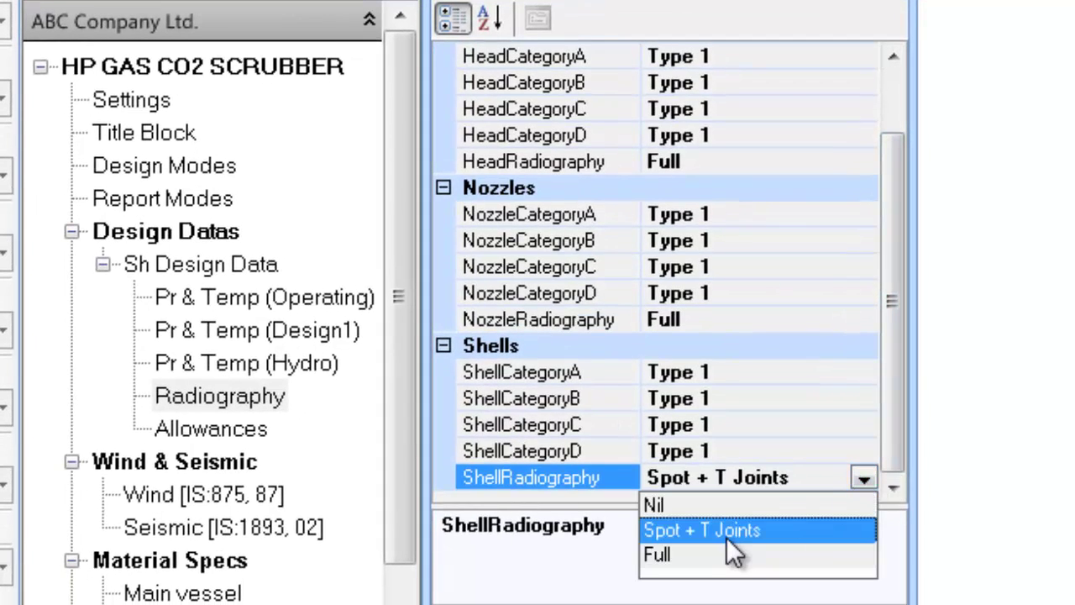
left_click(713, 555)
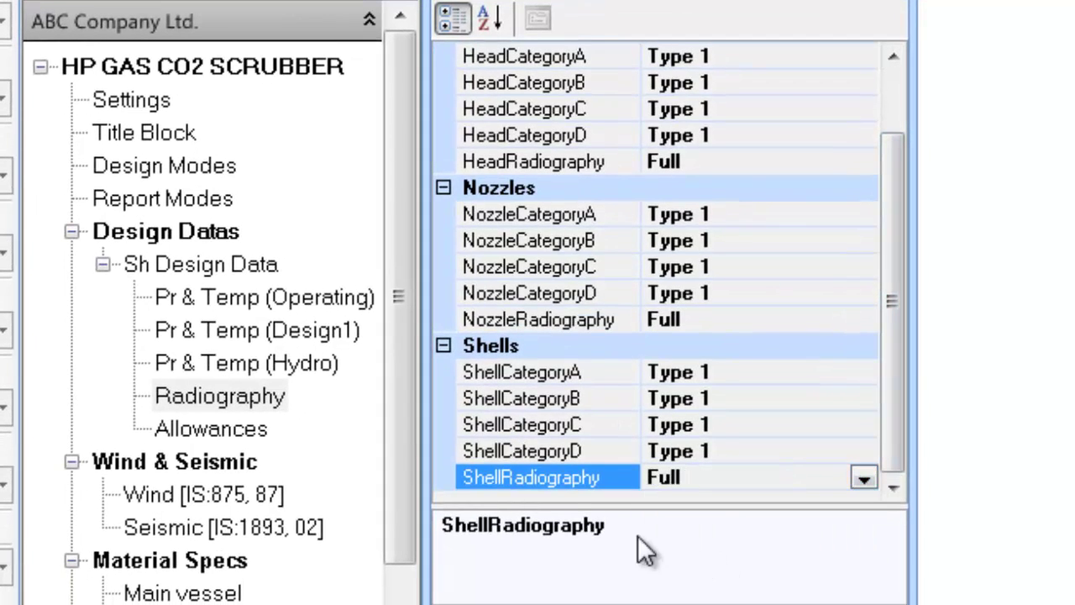
left_click(269, 401)
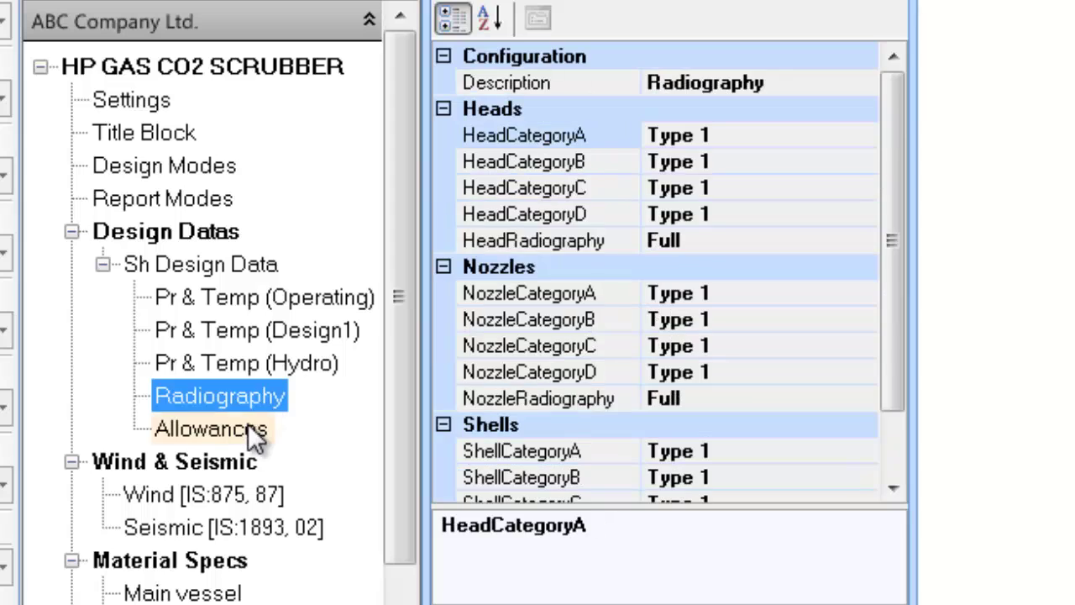
- Check the shell allowances and set the wind speed Vb to 50 m/s in the Wind [IS:875, 87] data
left_click(249, 432)
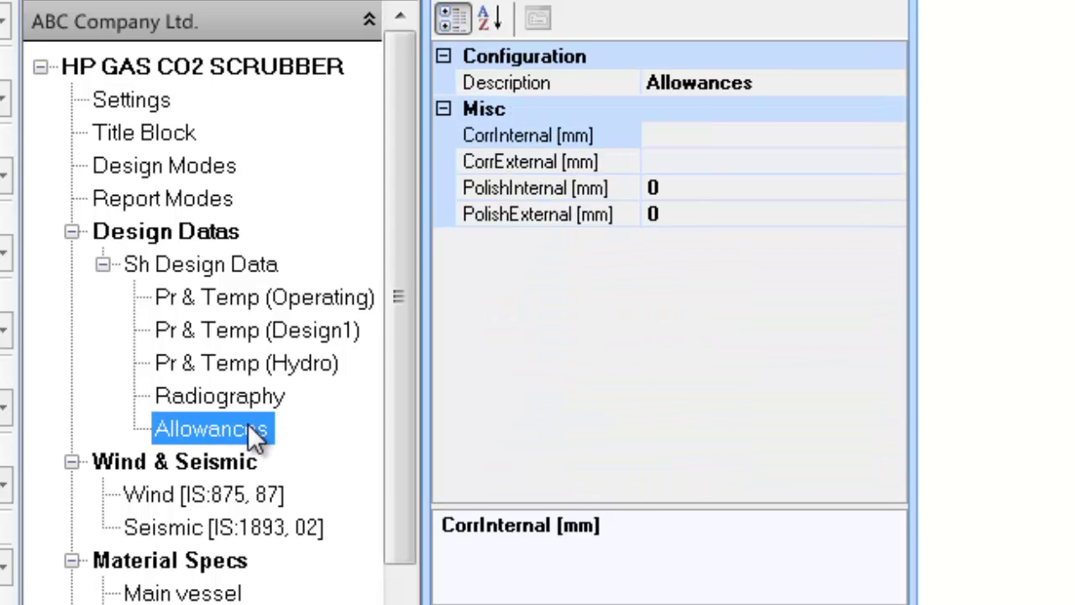
left_click(257, 495)
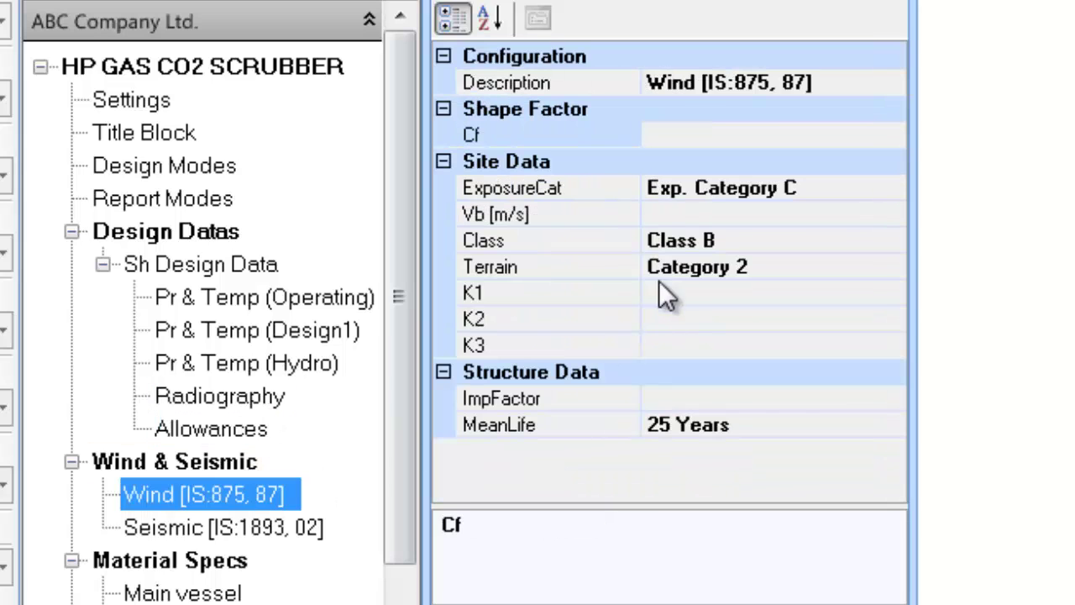
left_click(795, 211)
type("50")
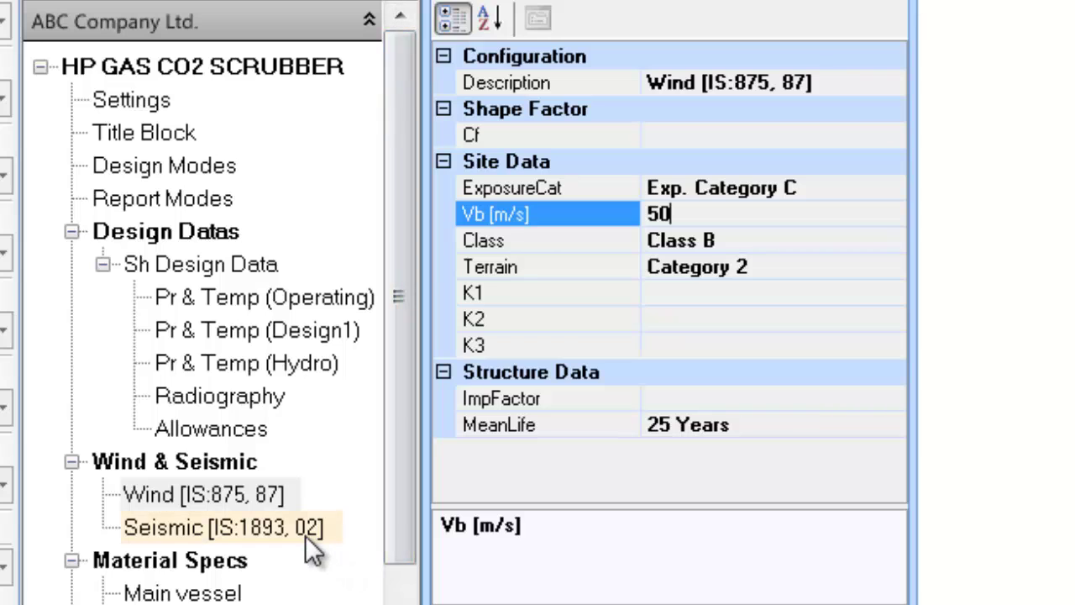
- Choose Zone III as the site zone in the Seismic [IS:1893, 02] data
left_click(292, 531)
left_click(811, 181)
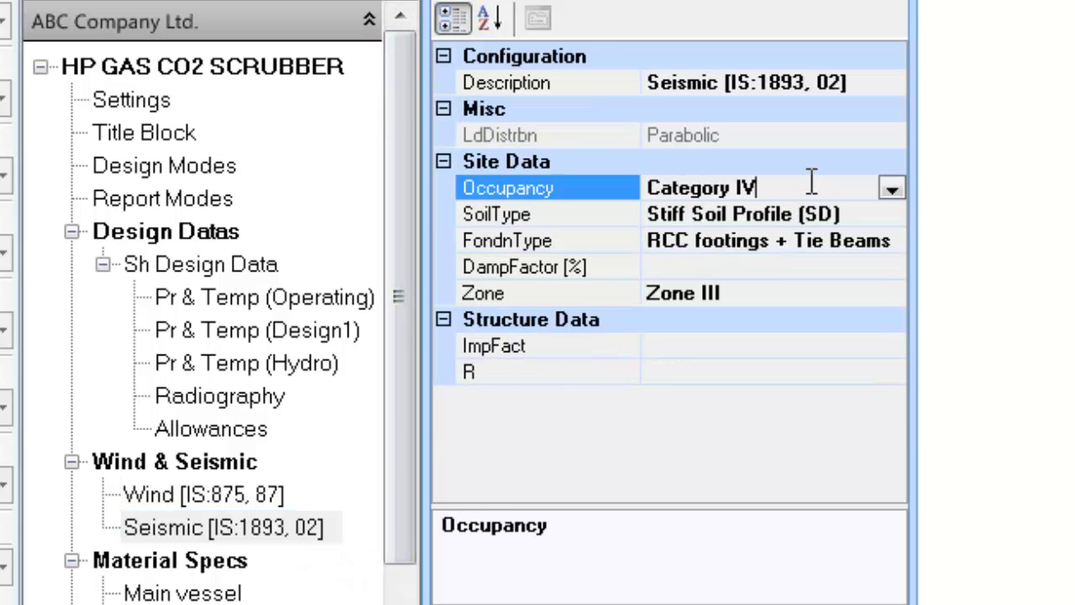
left_click(802, 293)
left_click(891, 291)
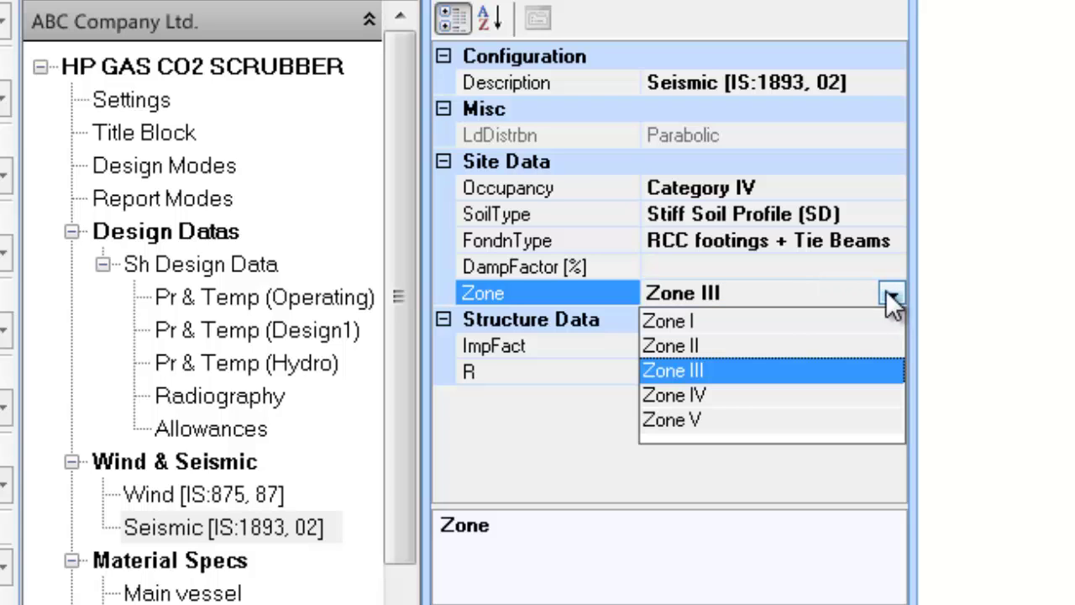
left_click(759, 371)
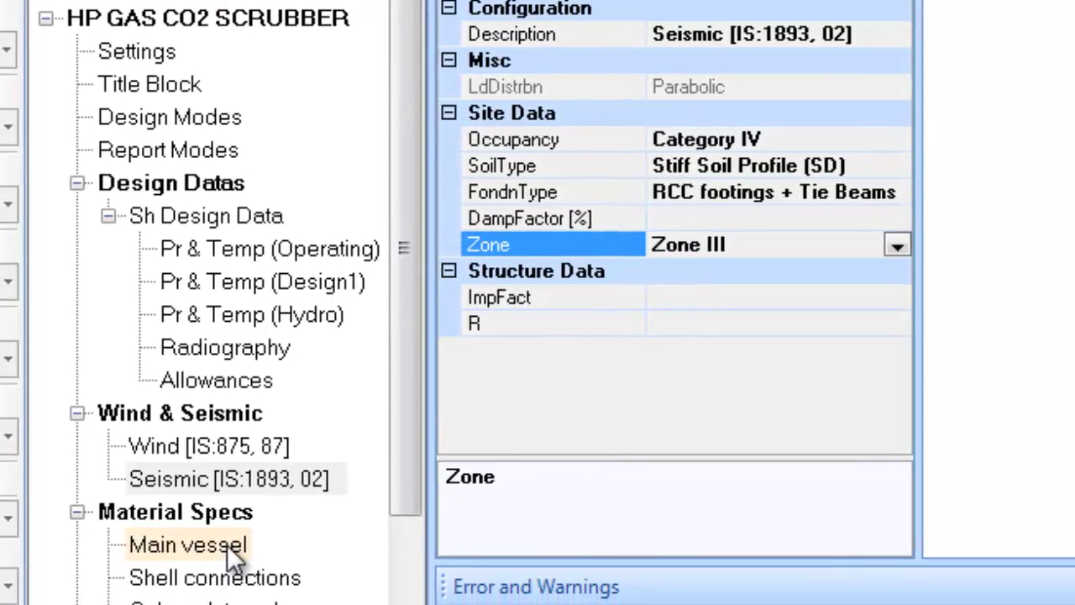
- Assign the SS316 material specification to both the main vessel and the shell connections
left_click(220, 591)
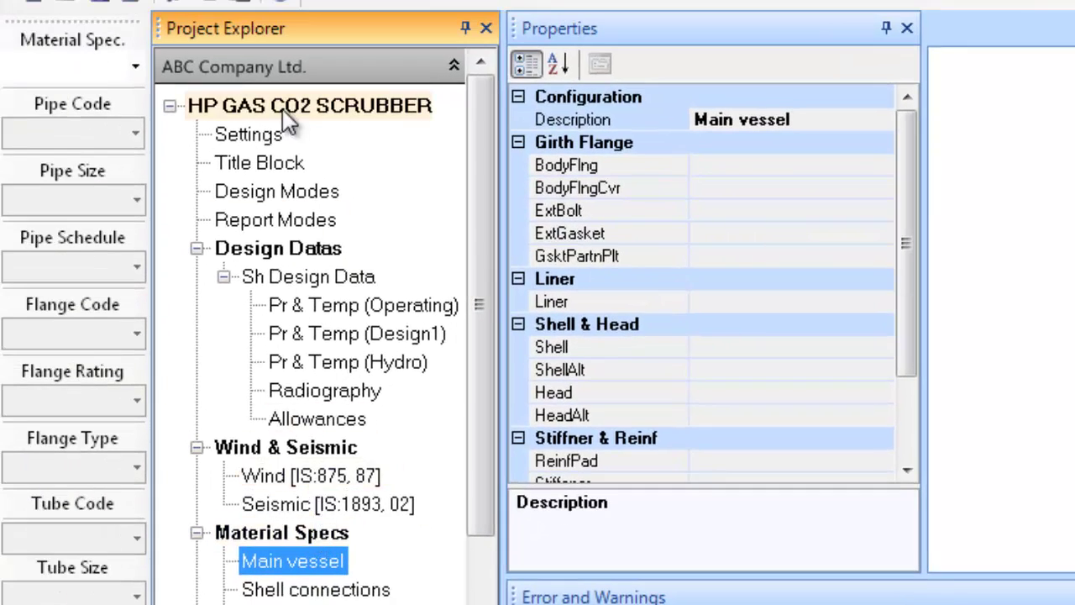
left_click(135, 66)
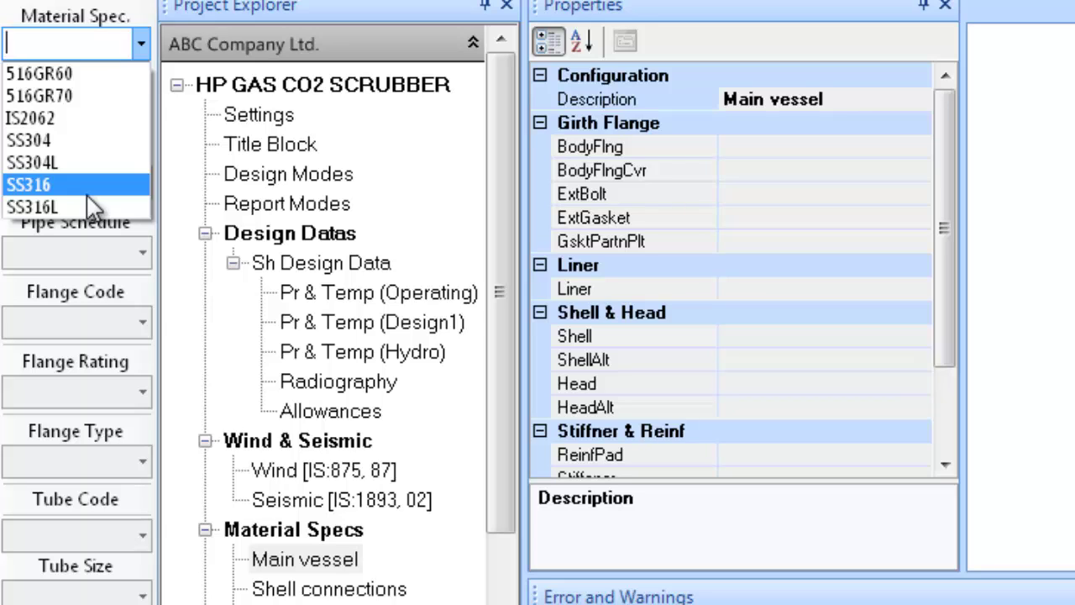
left_click(88, 195)
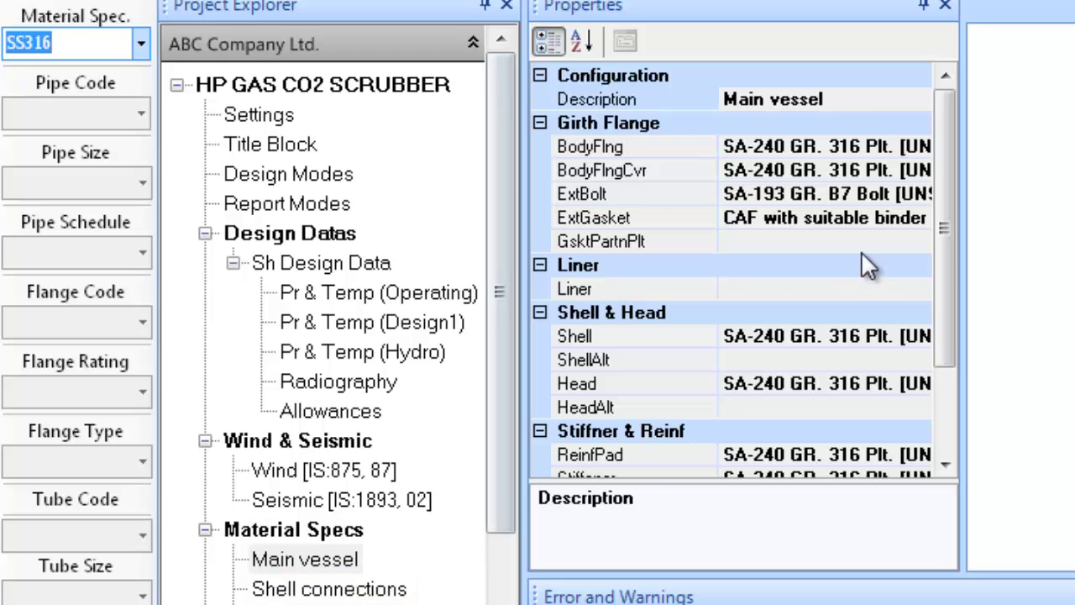
left_click(359, 588)
left_click(141, 52)
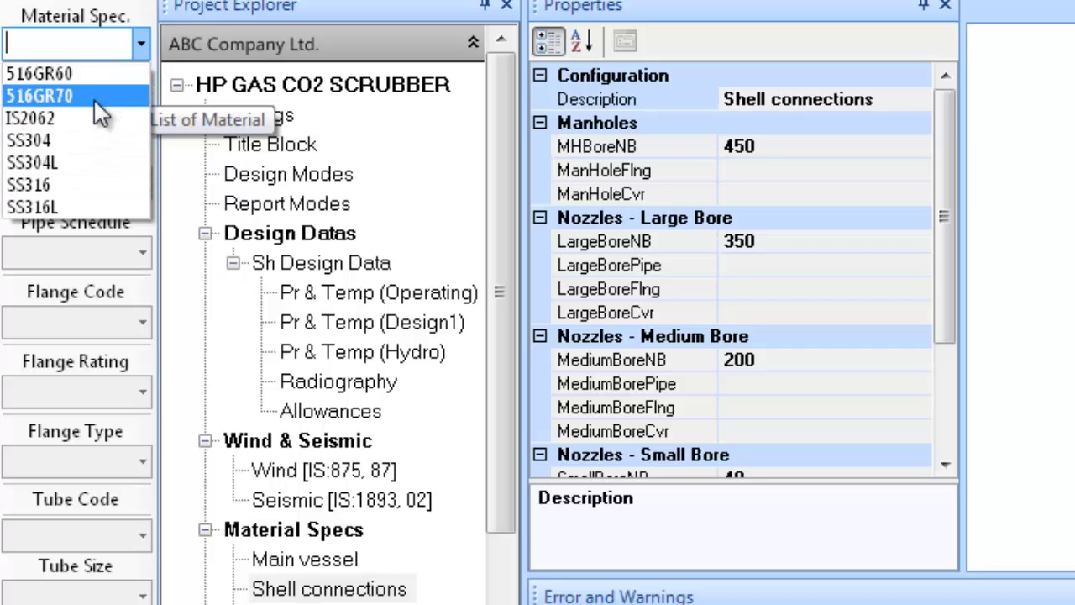
left_click(73, 180)
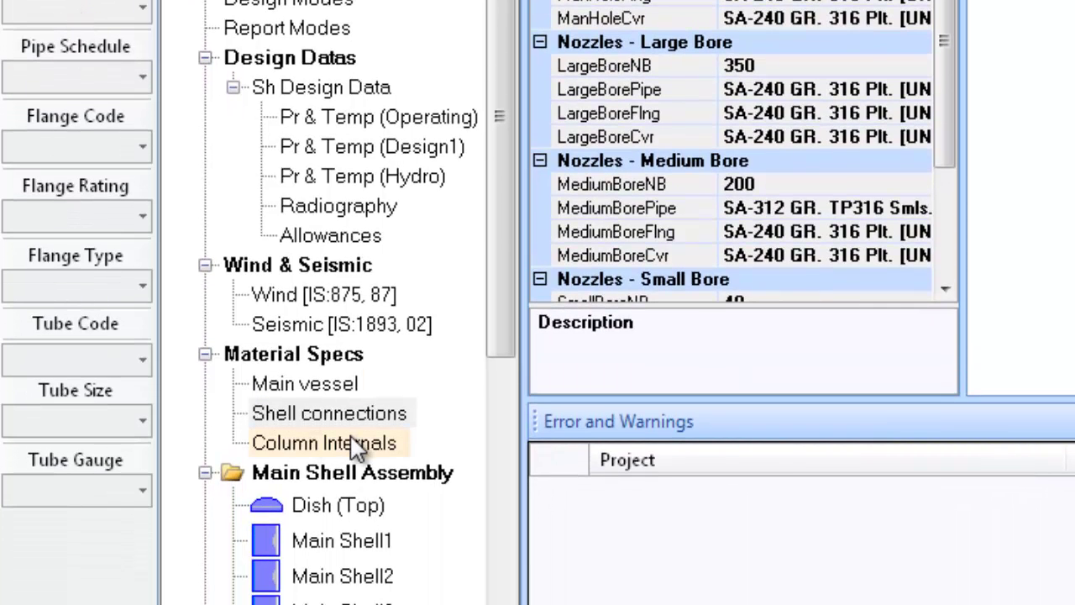
- Set the Column Internals tray material to SA-240 GR. 316 Plt. [UNS:S31600]
left_click(357, 448)
left_click(138, 19)
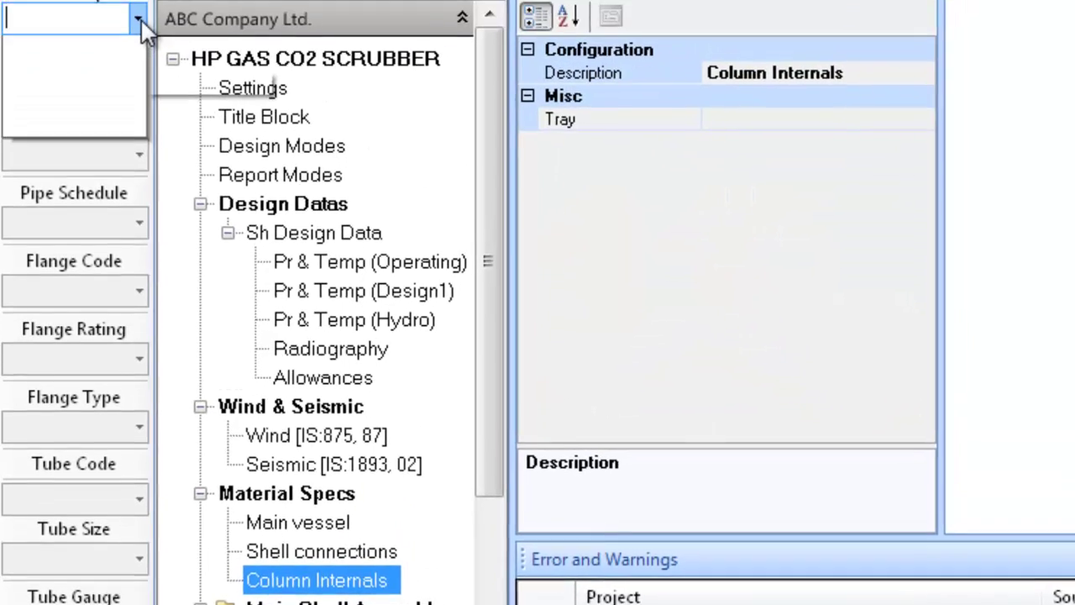
left_click(136, 132)
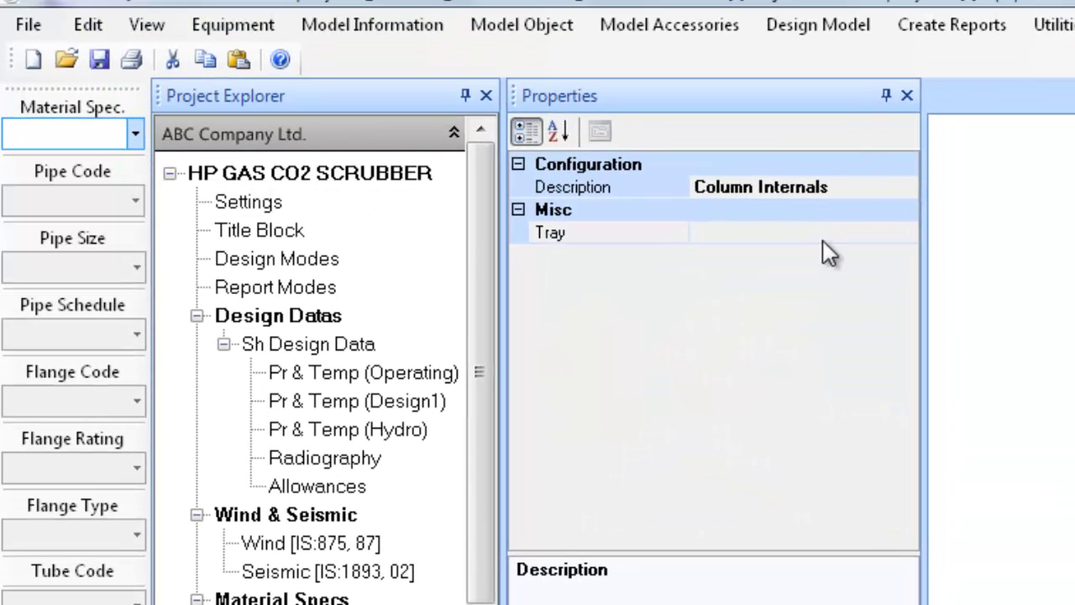
left_click(871, 236)
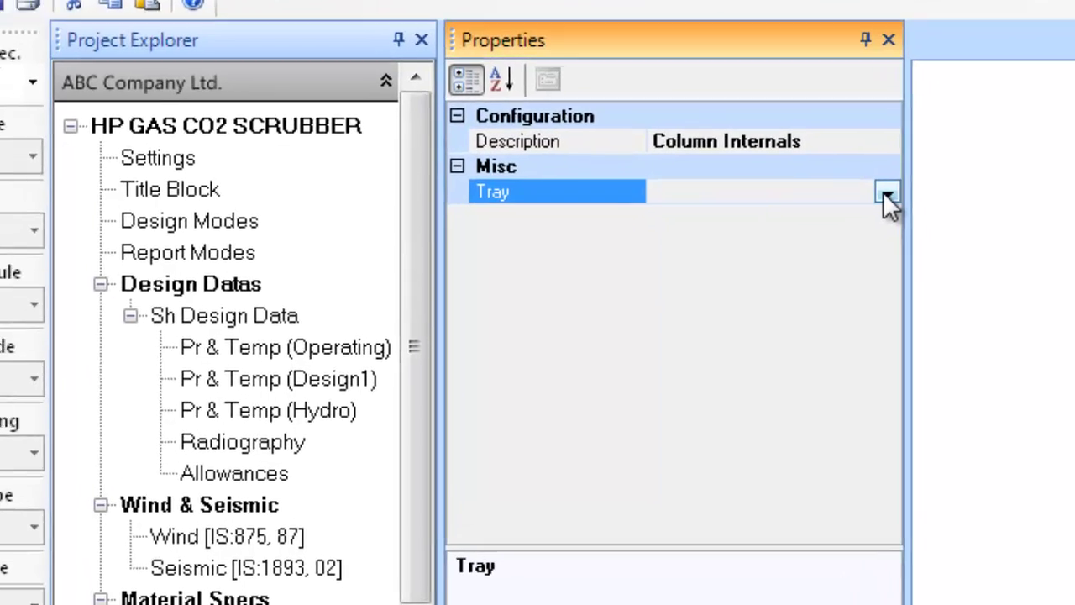
left_click(907, 234)
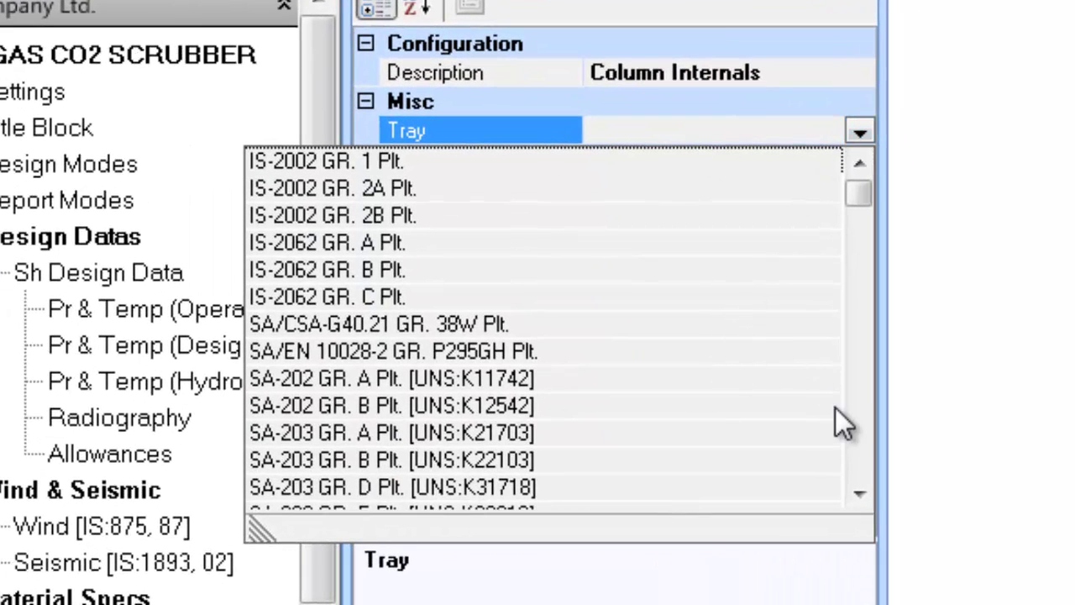
left_click(854, 430)
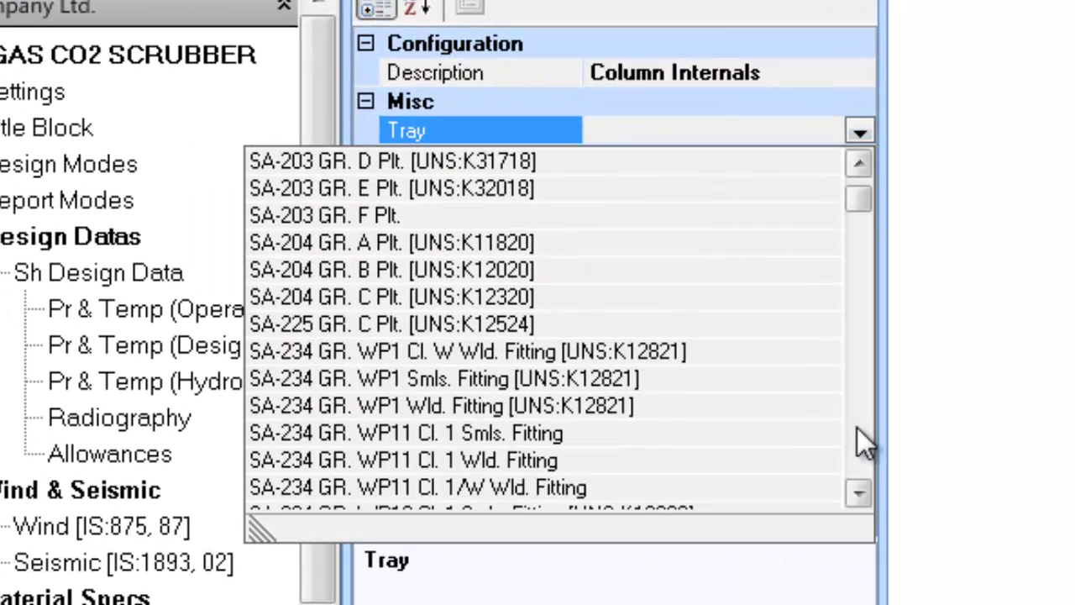
left_click(857, 427)
left_click(856, 426)
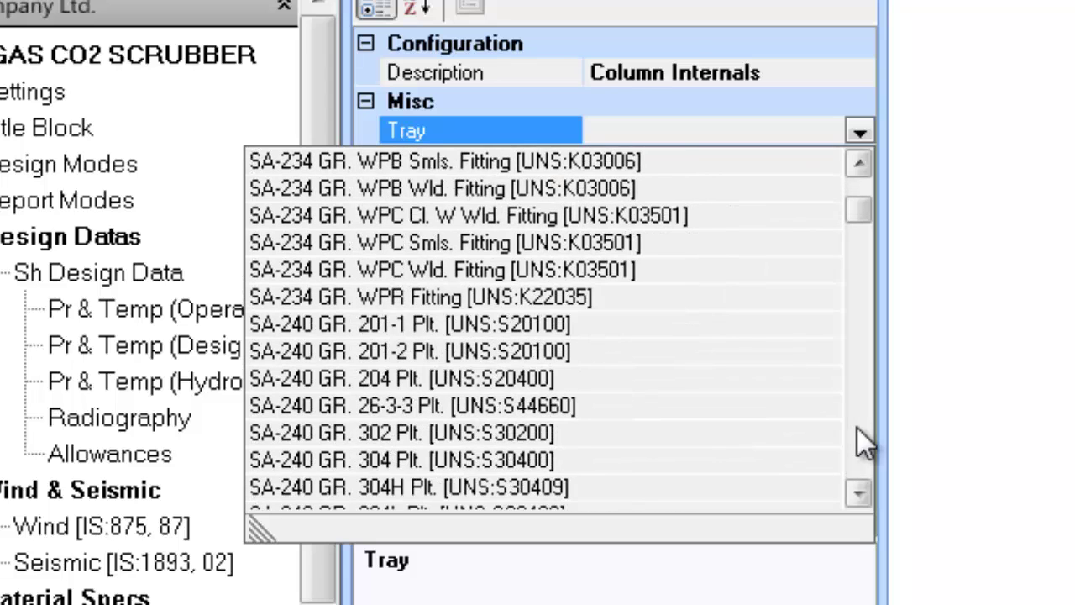
left_click(856, 427)
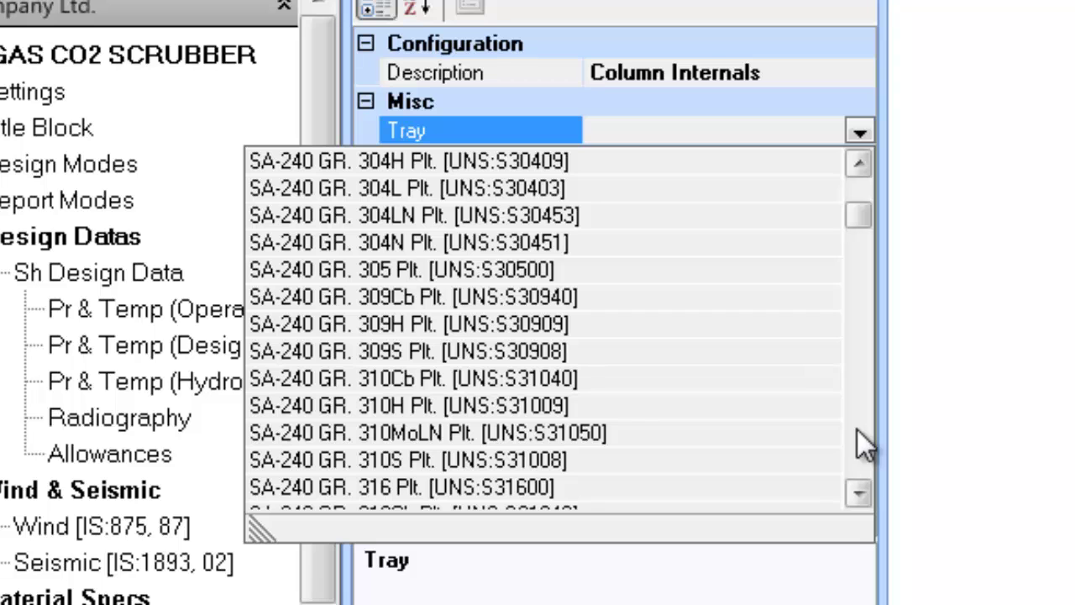
left_click(597, 485)
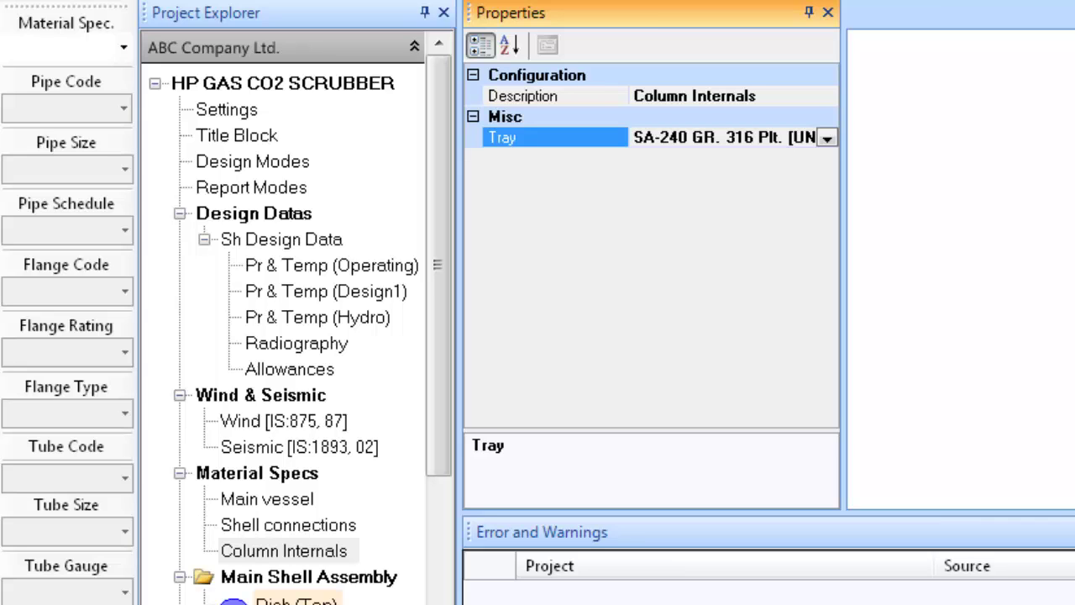
- Set the skirt shell's outside diameter to 1420 mm and its length to 12000 mm
left_click_drag(449, 449, 447, 604)
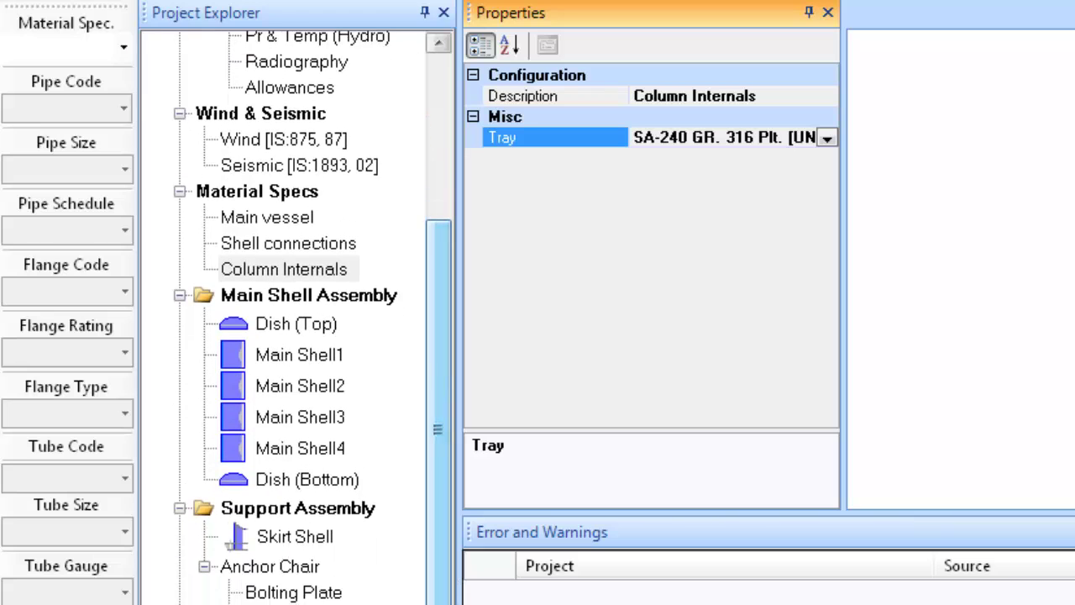
left_click(295, 536)
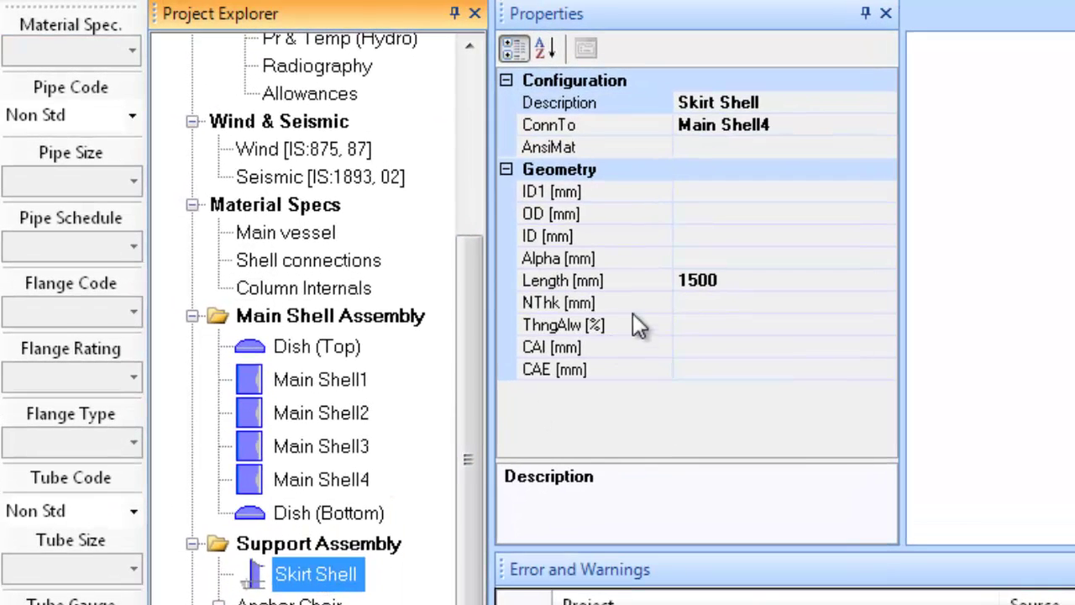
left_click(701, 216)
type("1")
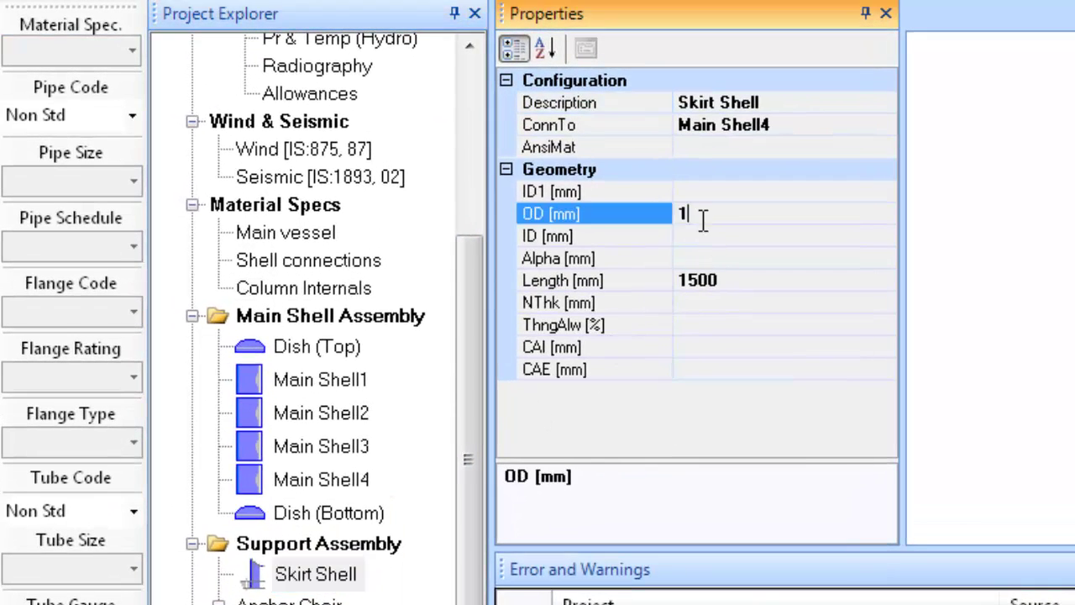
type("420")
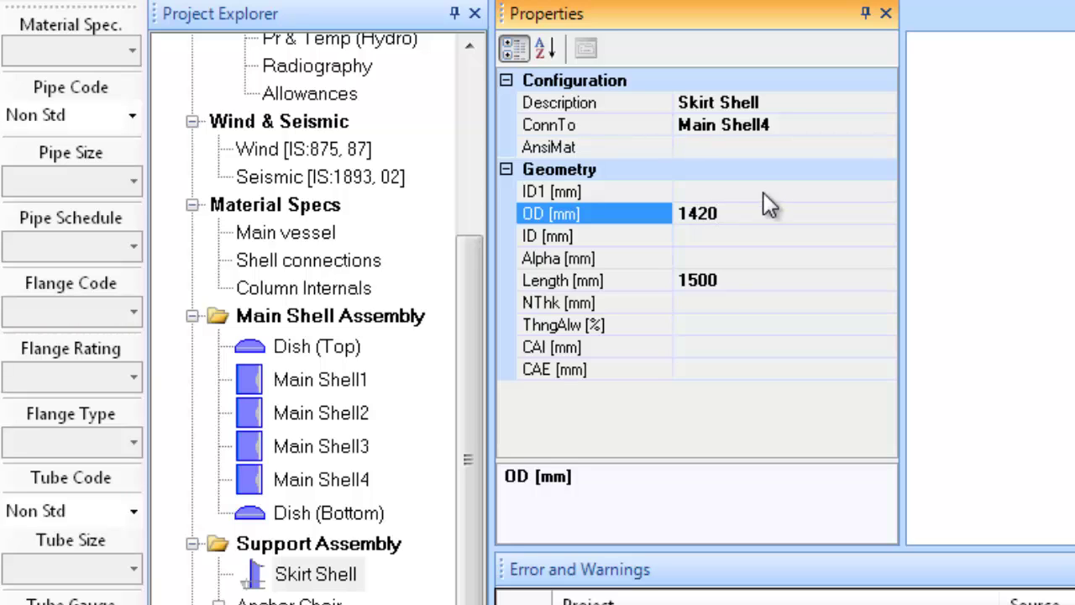
left_click(736, 282)
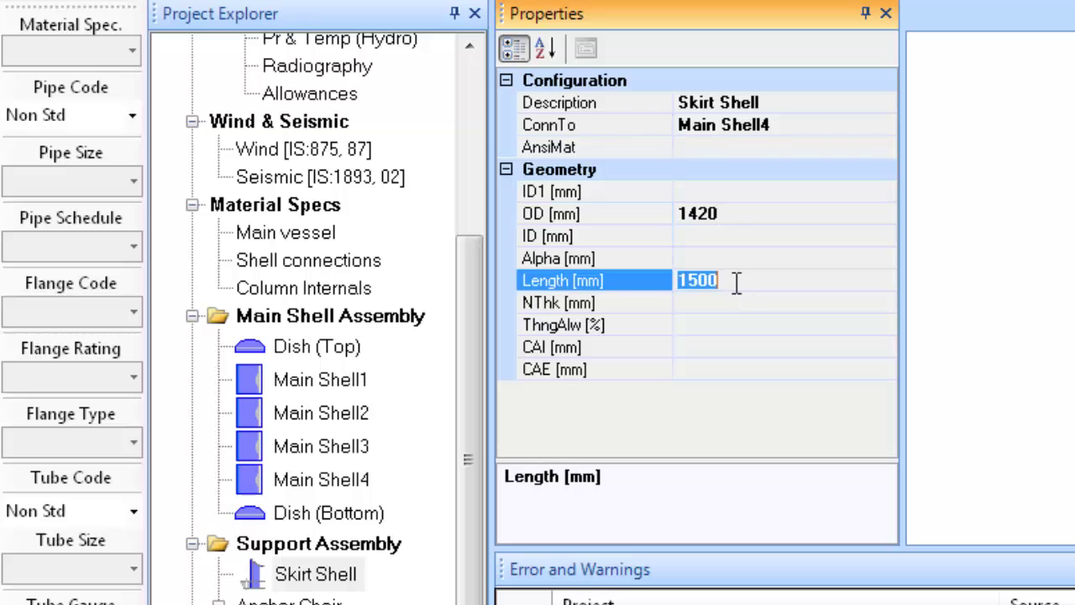
type("12000")
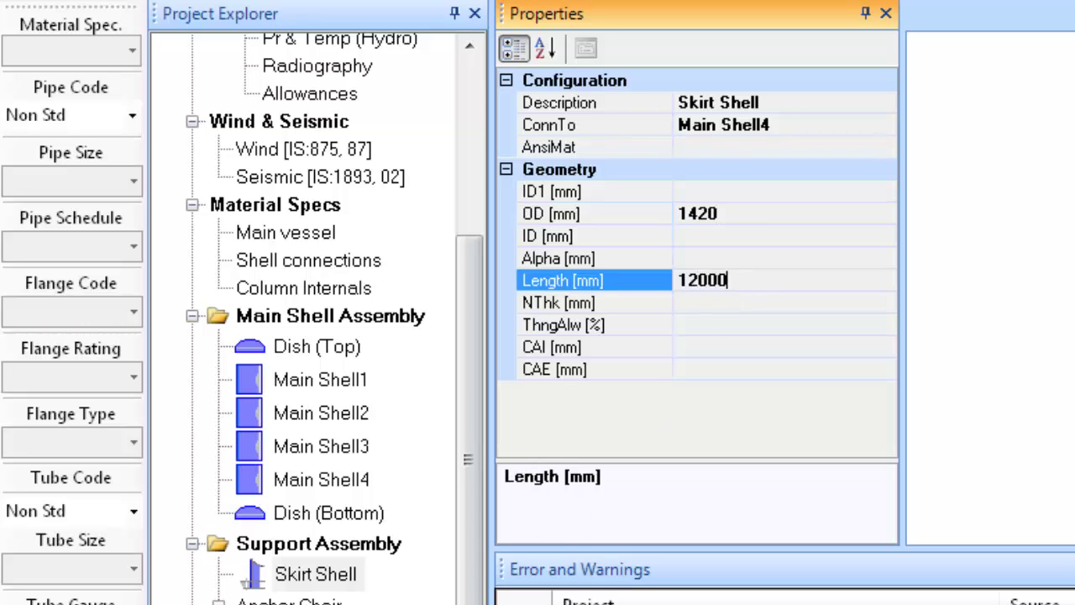
left_click(320, 586)
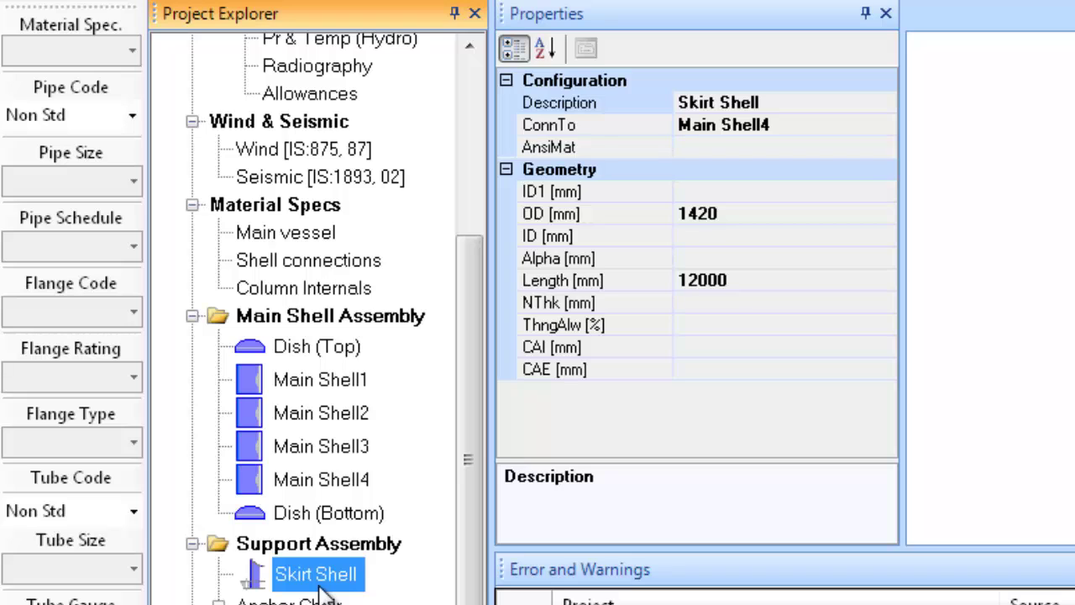
- Check the geometry of Main Shell1 to Main Shell4 and run Design Equipment on the HP GAS CO2 SCRUBBER
left_click(352, 380)
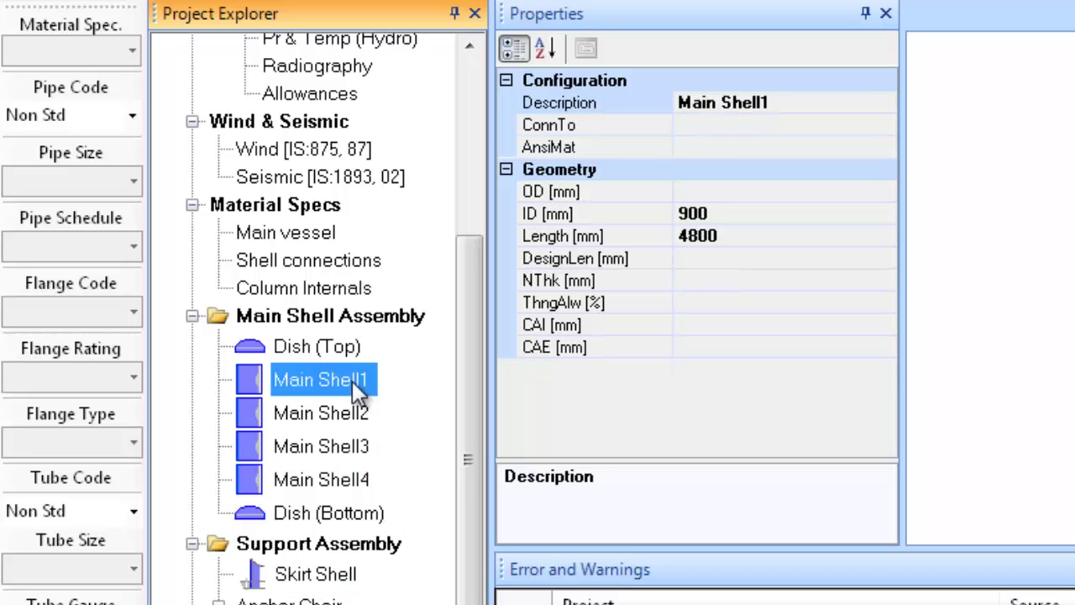
left_click(357, 417)
left_click(349, 447)
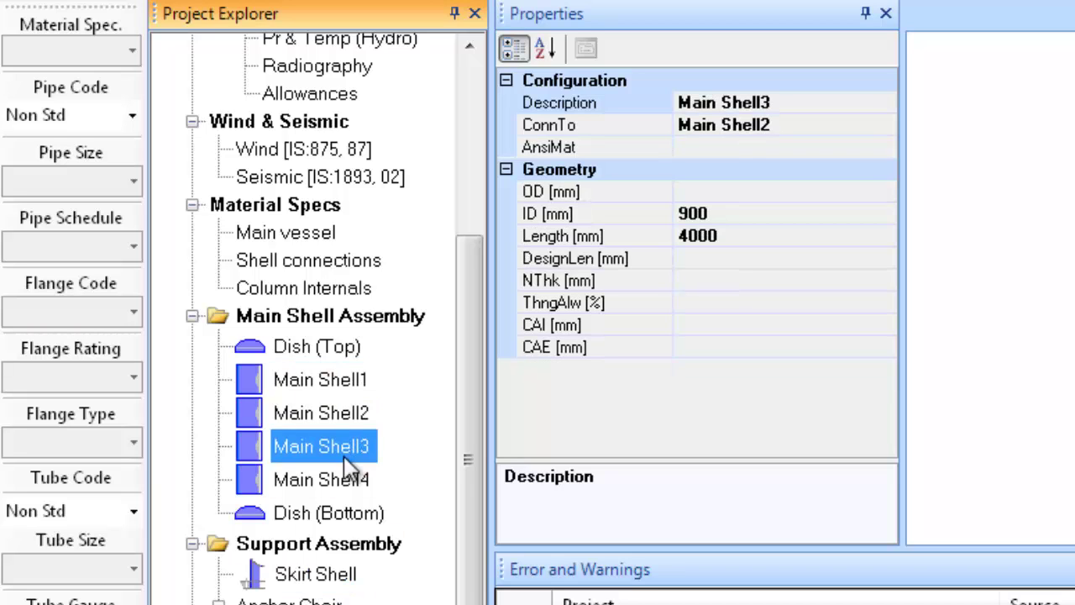
left_click(341, 480)
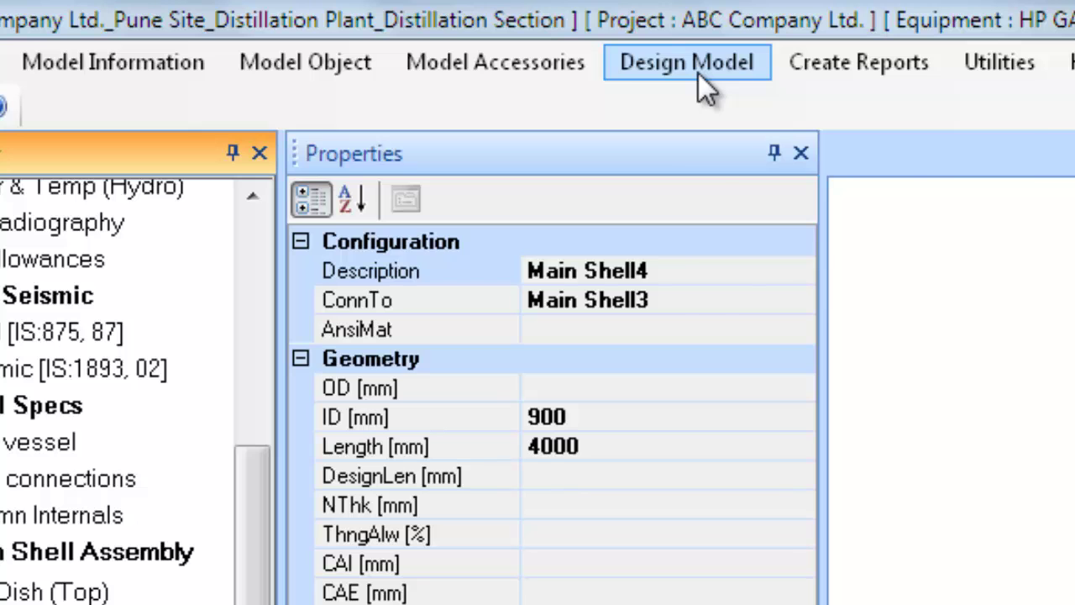
left_click(698, 74)
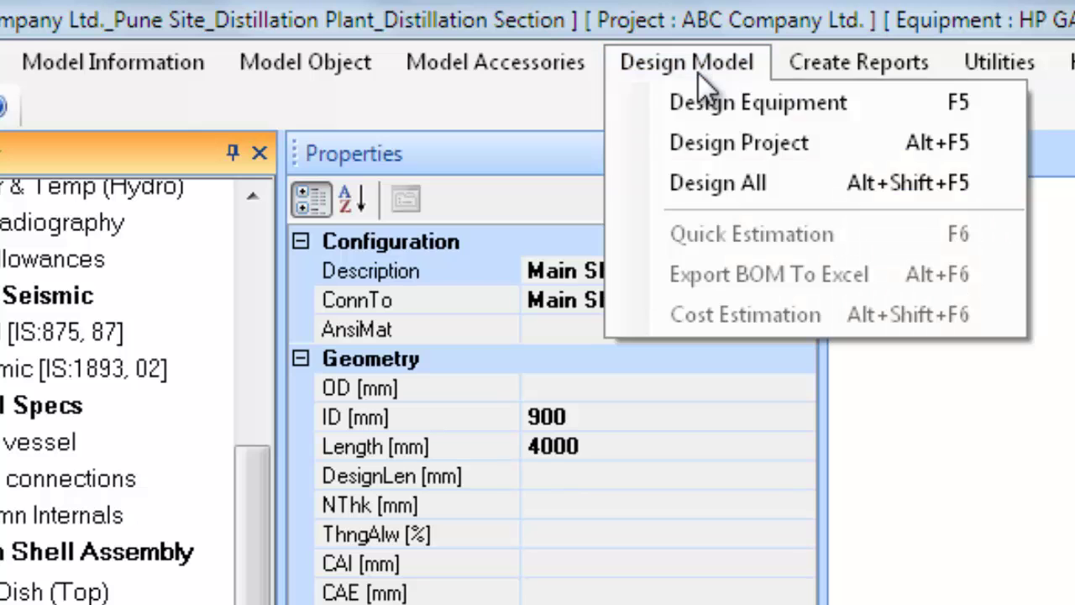
left_click_drag(264, 545, 619, 288)
left_click(454, 265)
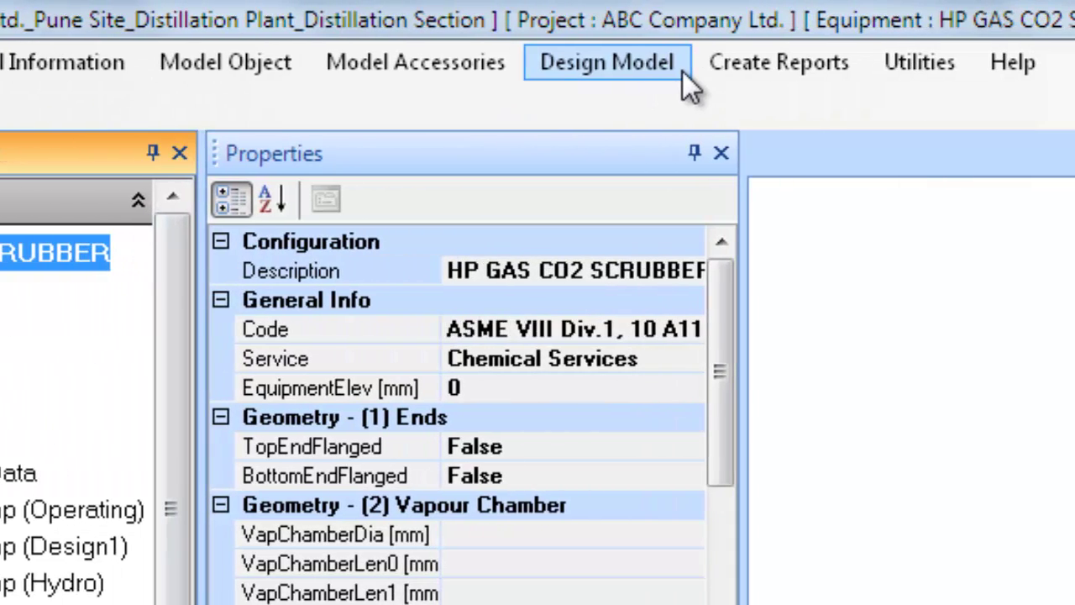
left_click(676, 68)
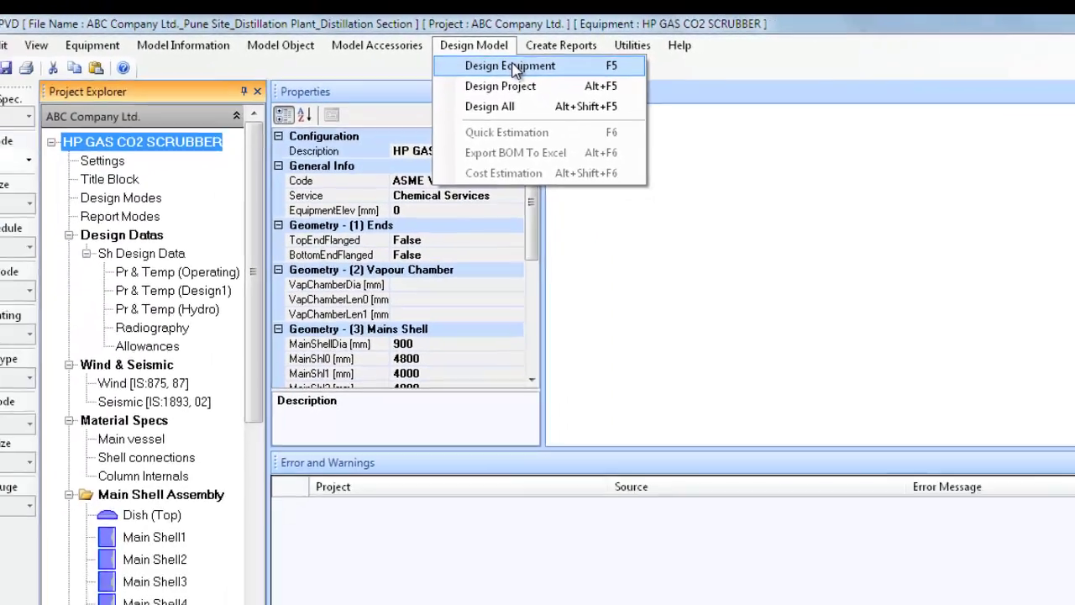
left_click(514, 71)
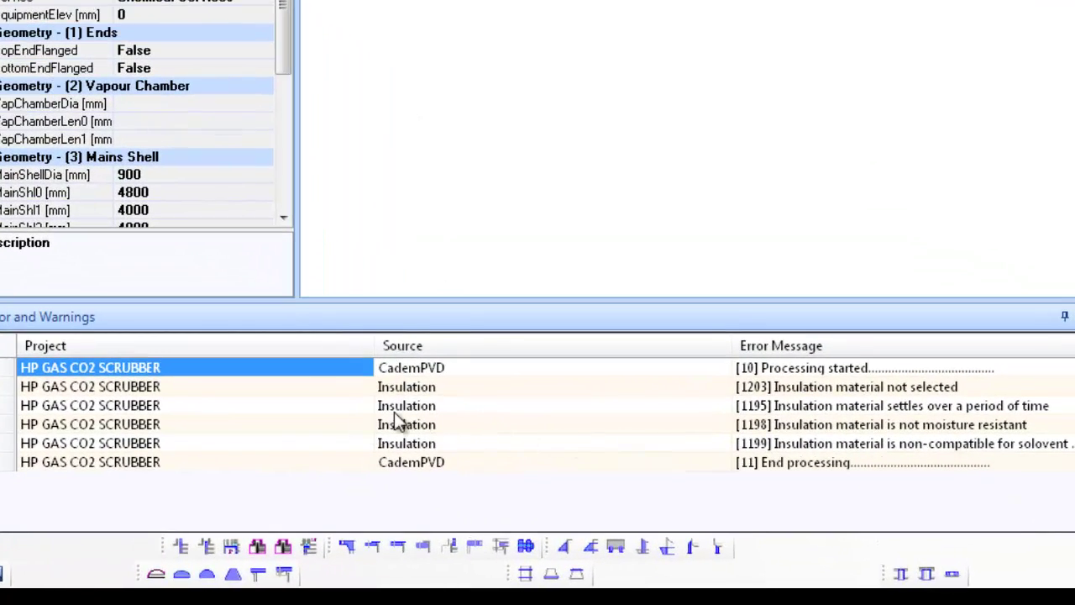
left_click(137, 424)
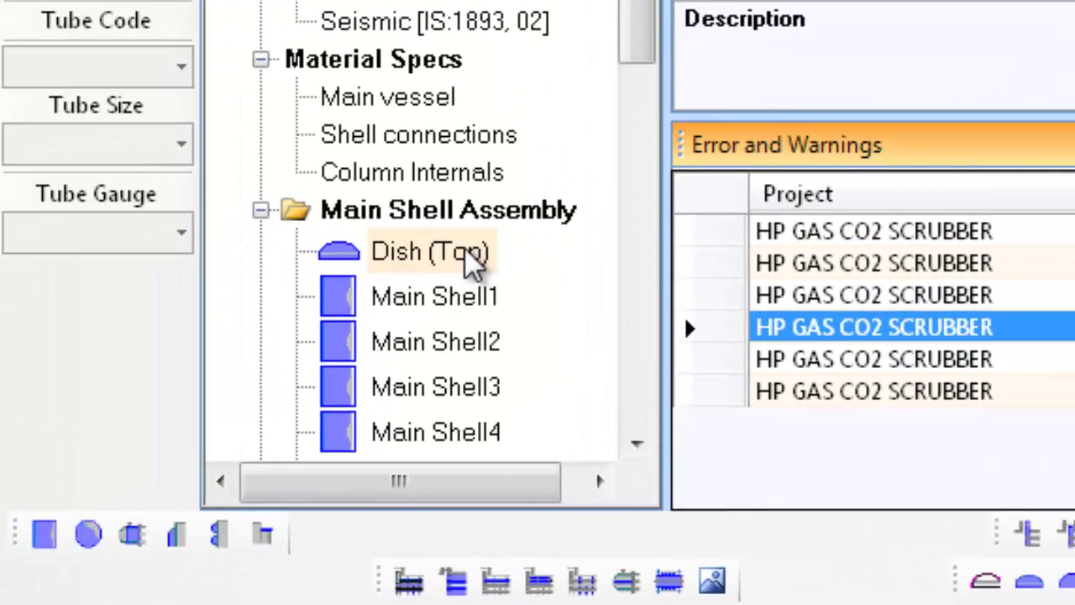
- Create the code reports for Dish (Top) and review the thickness calculations in its uncorroded Design1 report
left_click(475, 261)
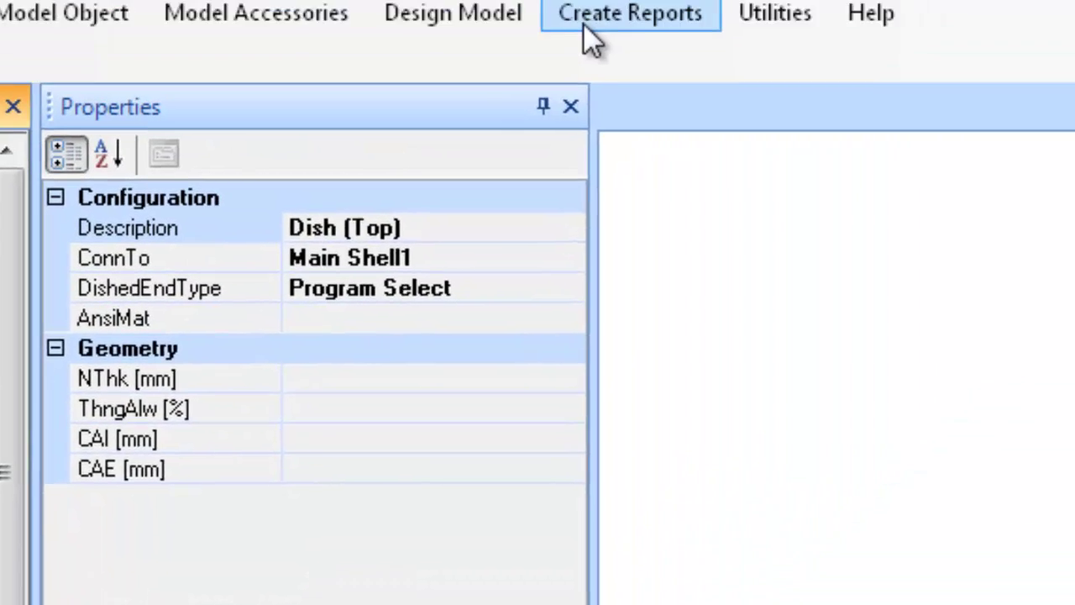
left_click(587, 25)
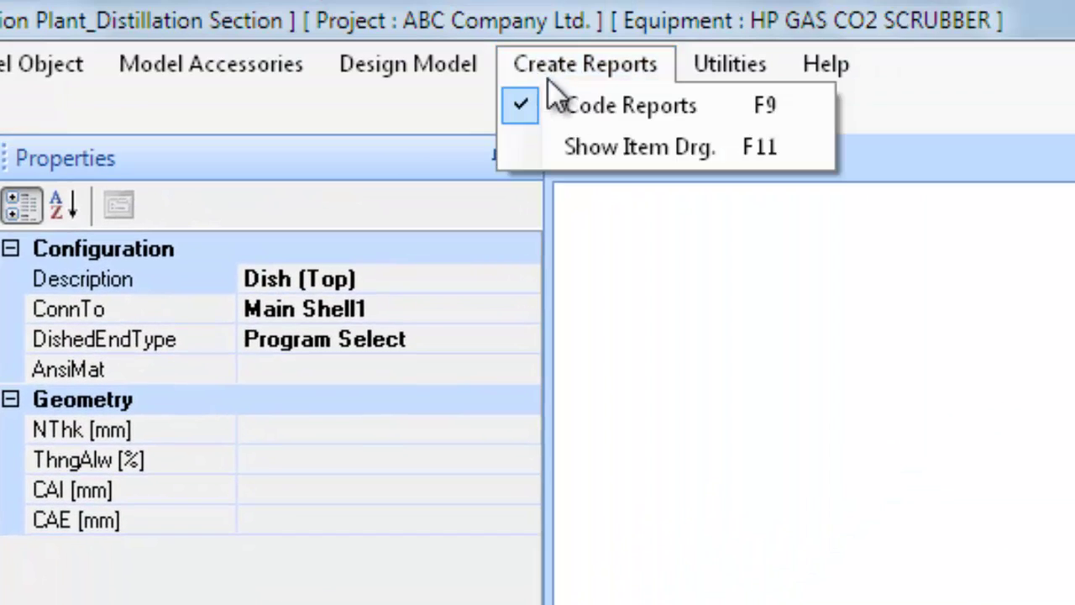
left_click(597, 106)
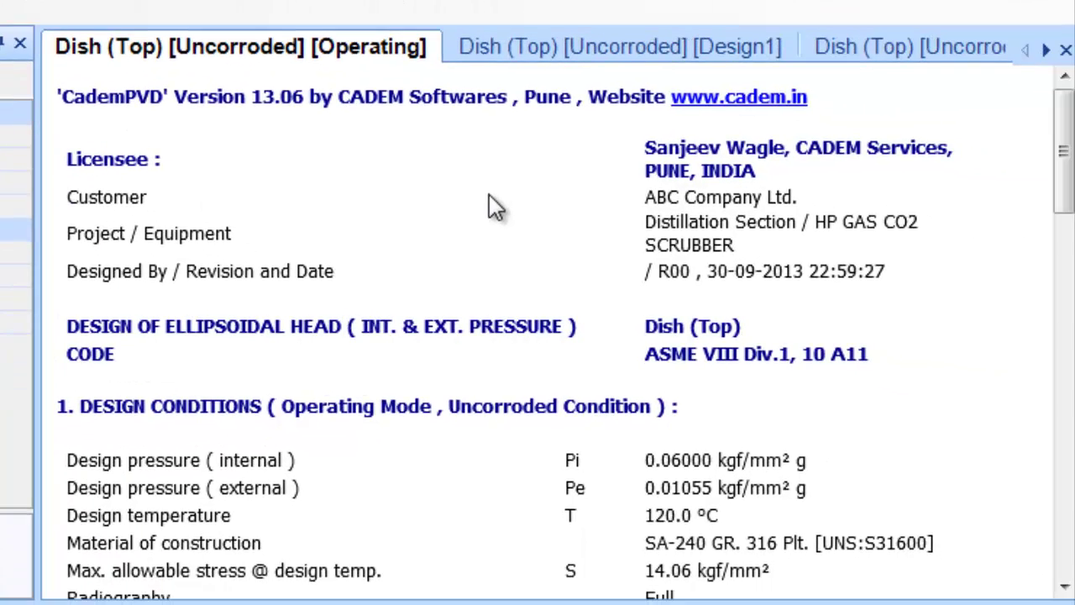
left_click(618, 51)
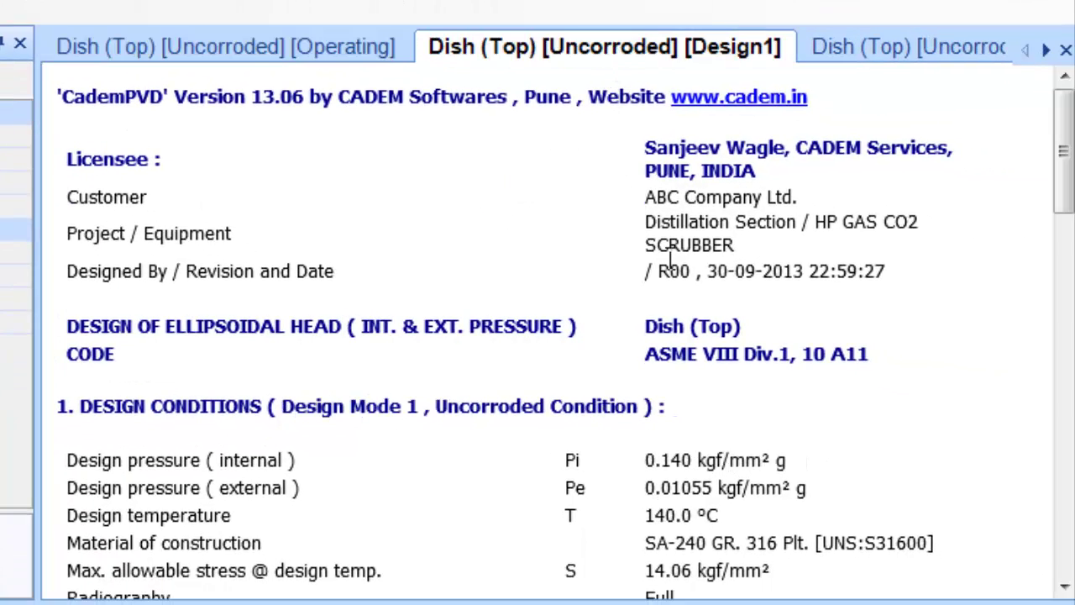
scroll(710, 340, "down", 4)
scroll(711, 357, "down", 4)
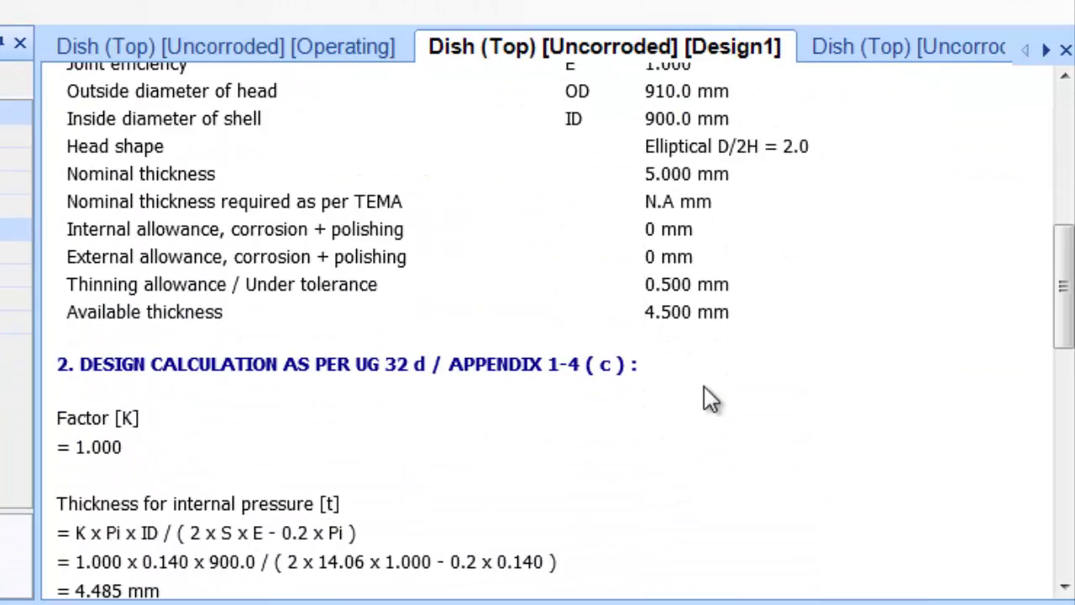
scroll(711, 399, "down", 2)
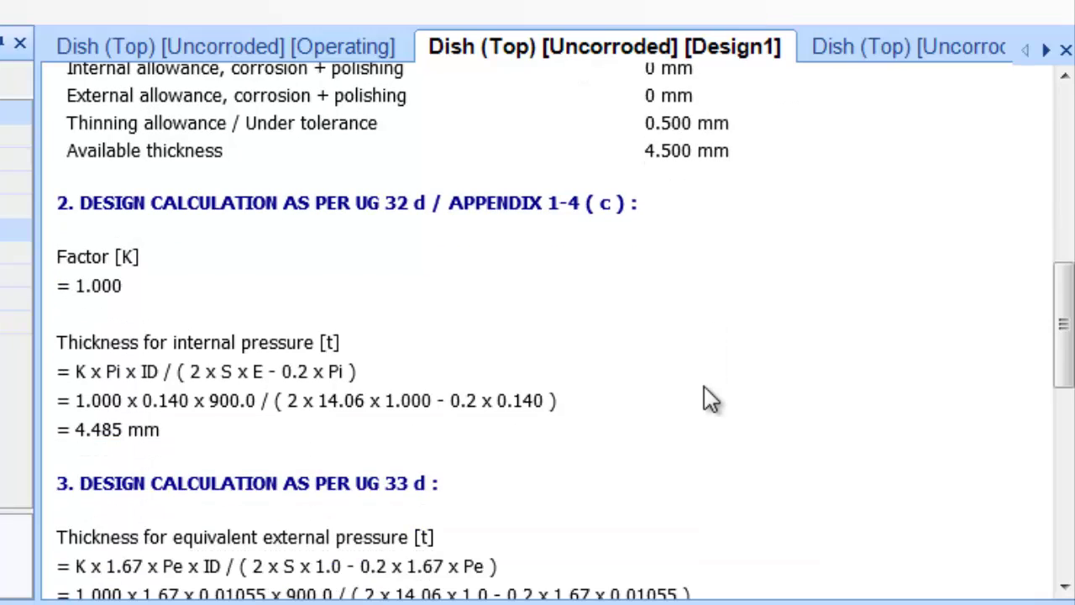
scroll(710, 399, "down", 3)
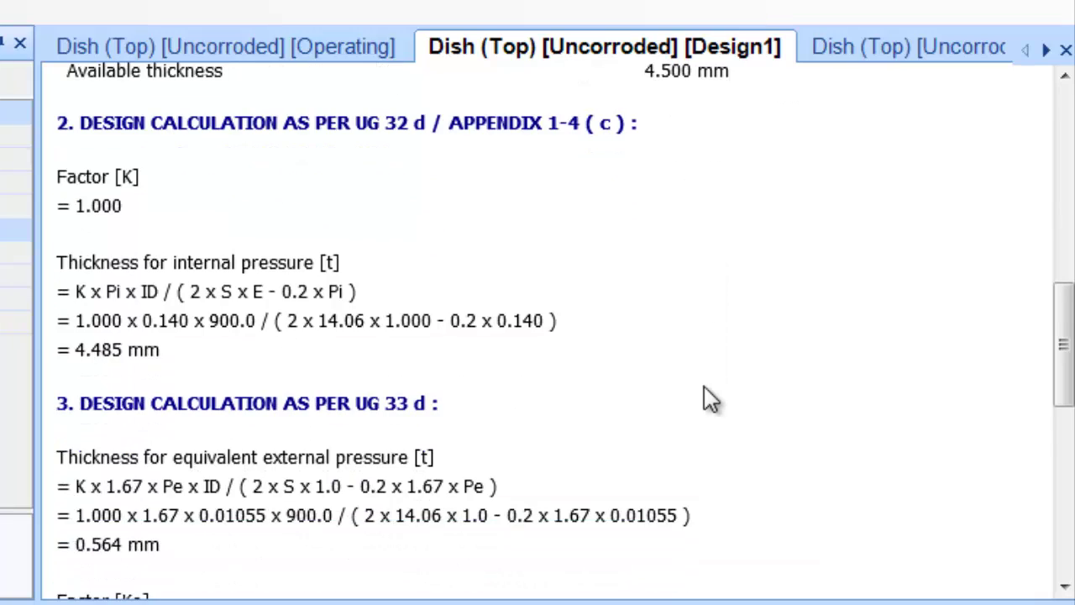
- Examine the UG 33 d external pressure calculations in the Dish (Top) uncorroded Design1 report
scroll(710, 400, "down", 6)
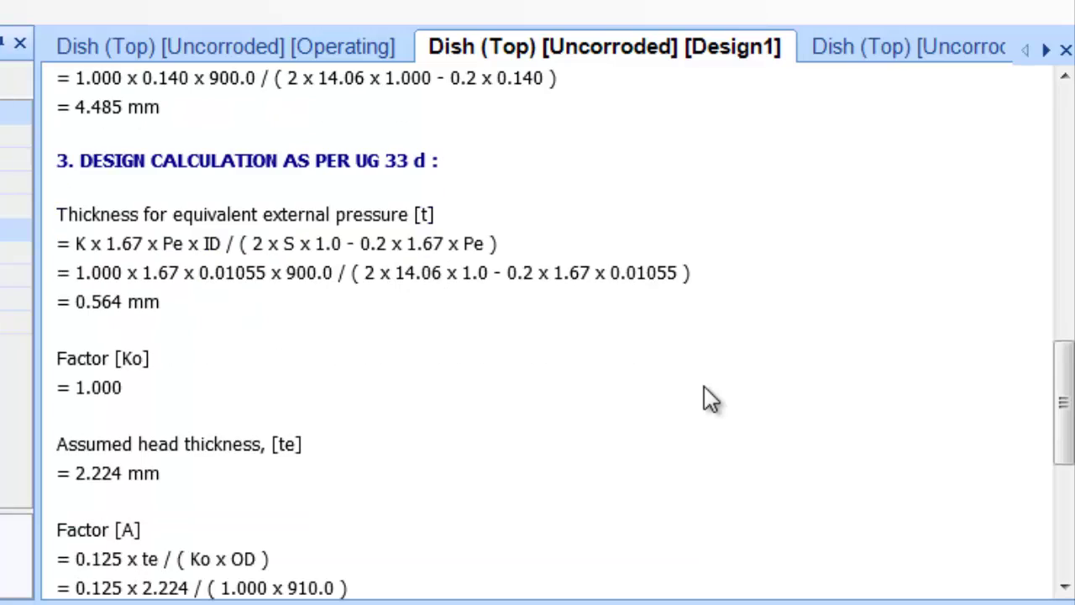
scroll(710, 399, "down", 1)
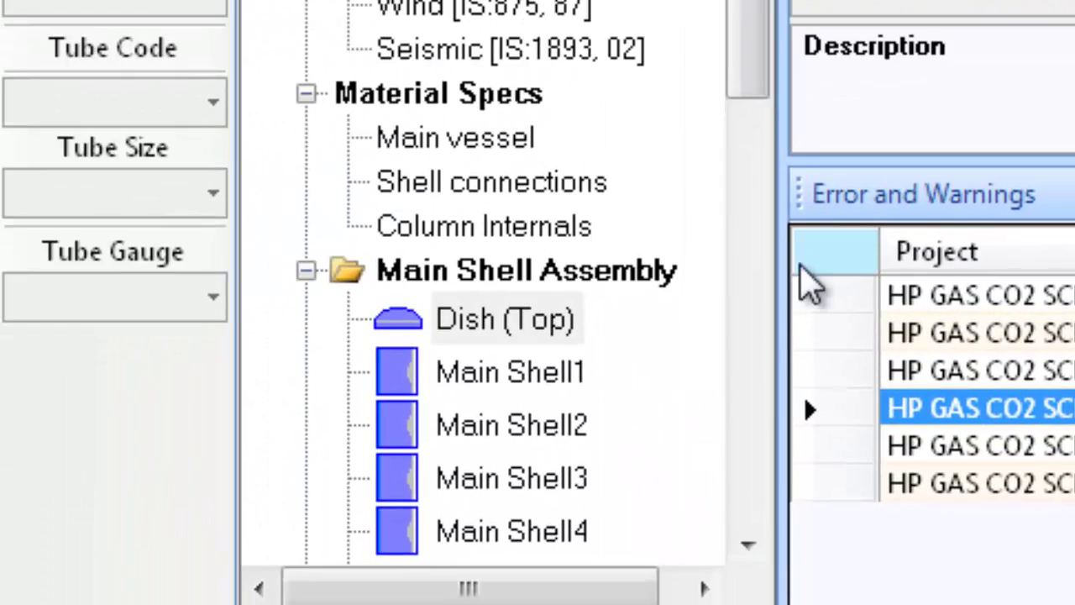
- Create the code reports for Main Shell1 and review its uncorroded Design1 report
left_click(541, 388)
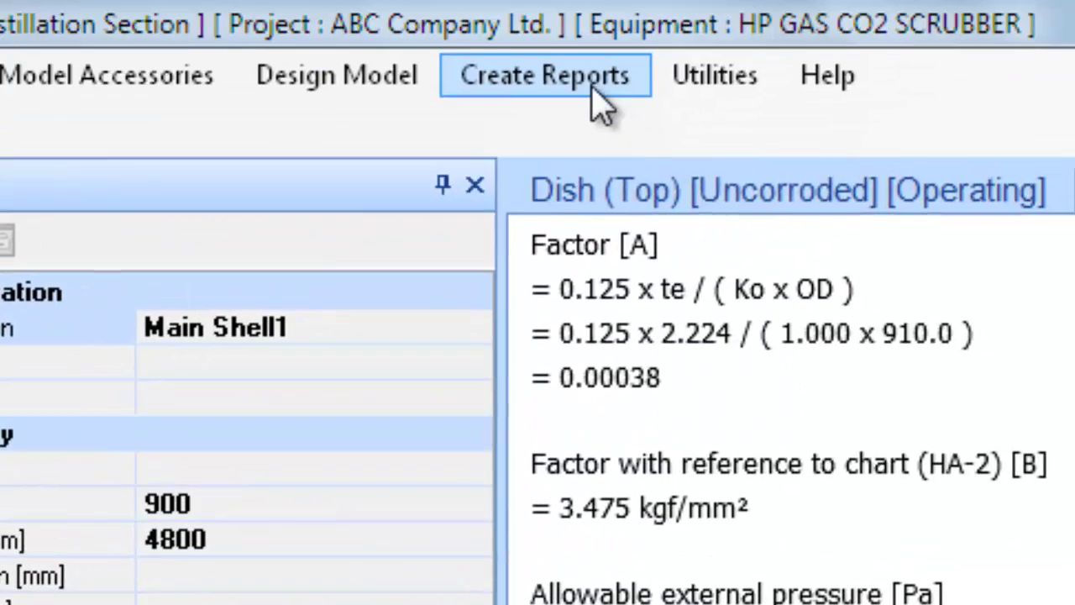
left_click(595, 84)
left_click(599, 124)
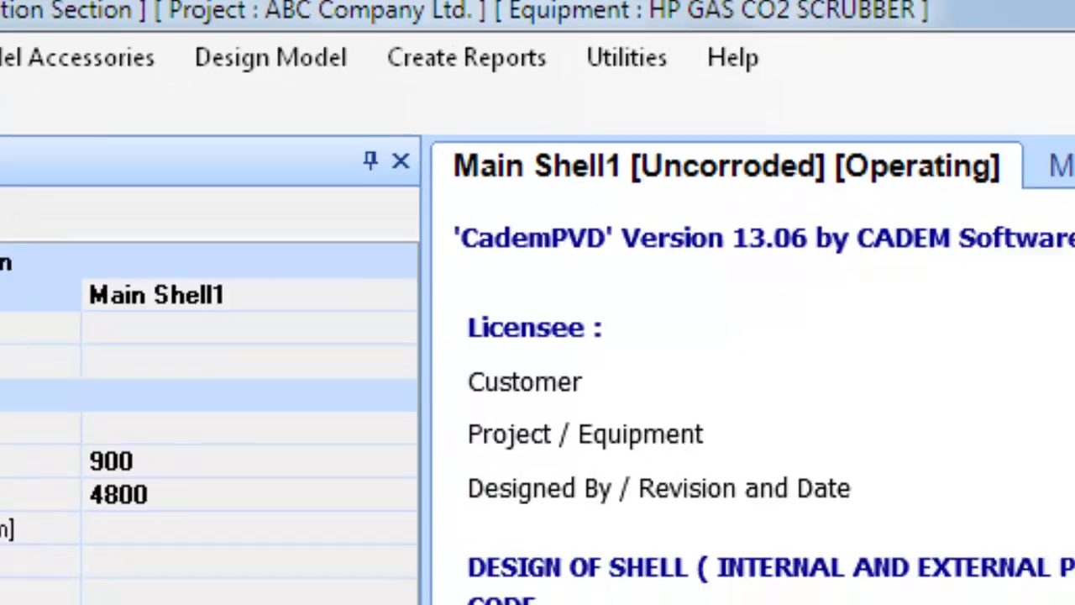
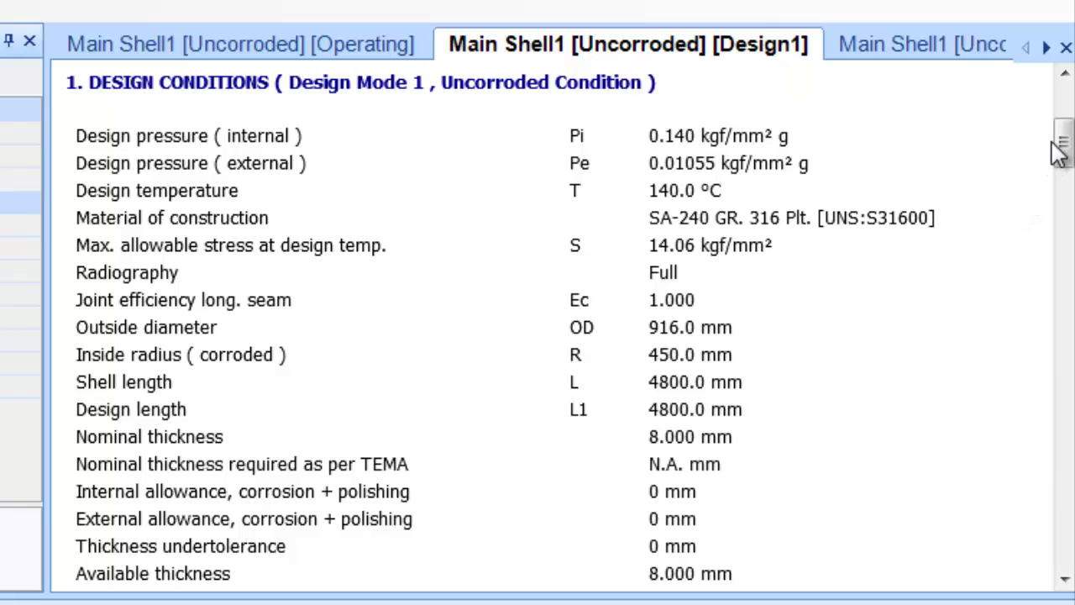
left_click_drag(1064, 149, 1063, 256)
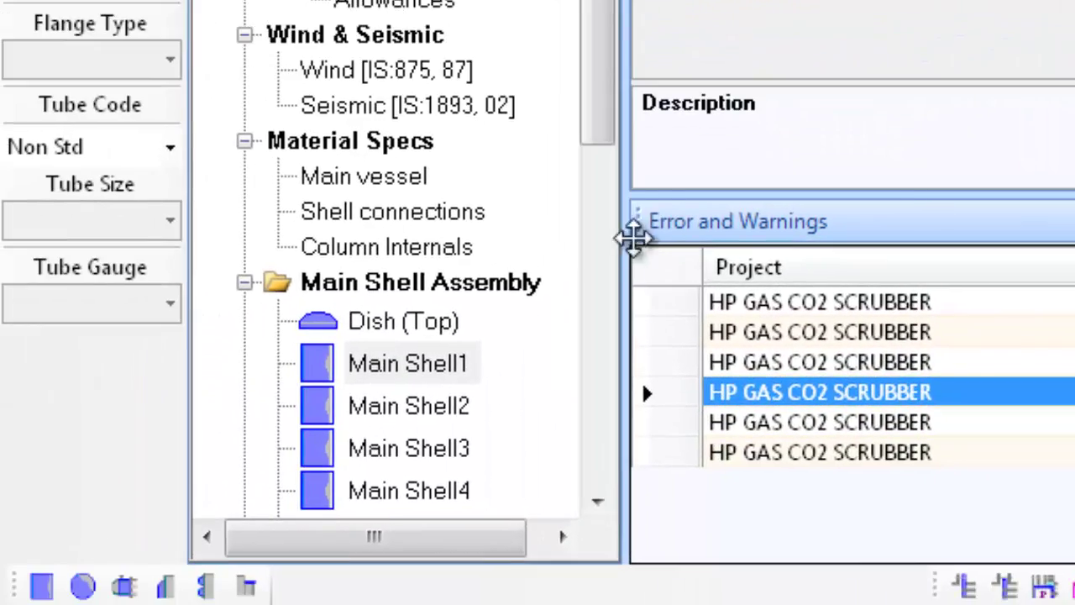
- Create the code reports for Main Shell4 and review the UG-27 and UG-28 thickness calculations in its uncorroded Design1 report
left_click_drag(600, 126, 609, 228)
left_click(468, 329)
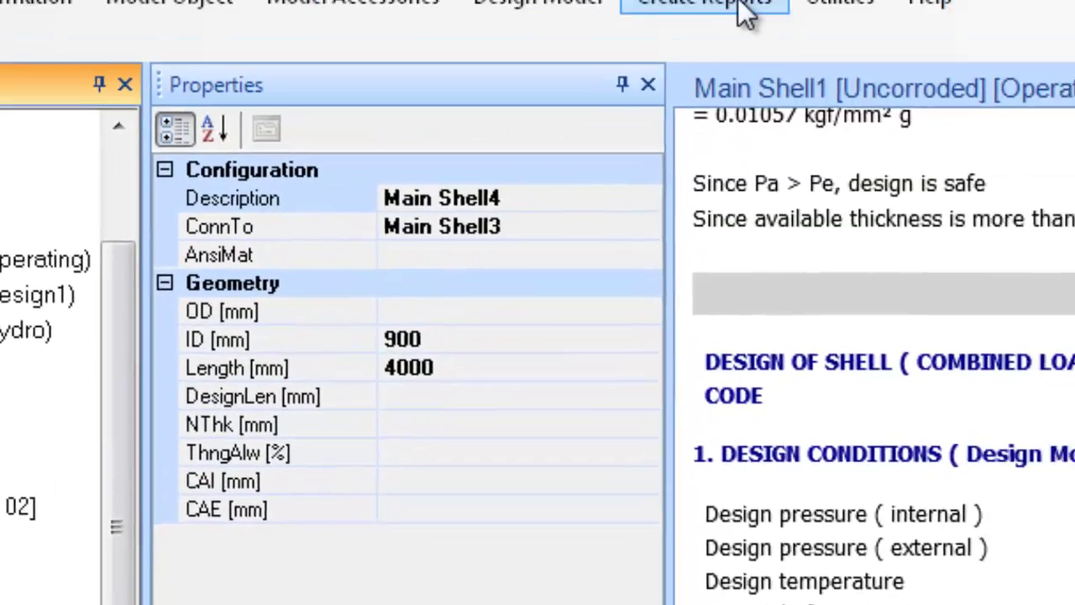
left_click(722, 12)
left_click(687, 98)
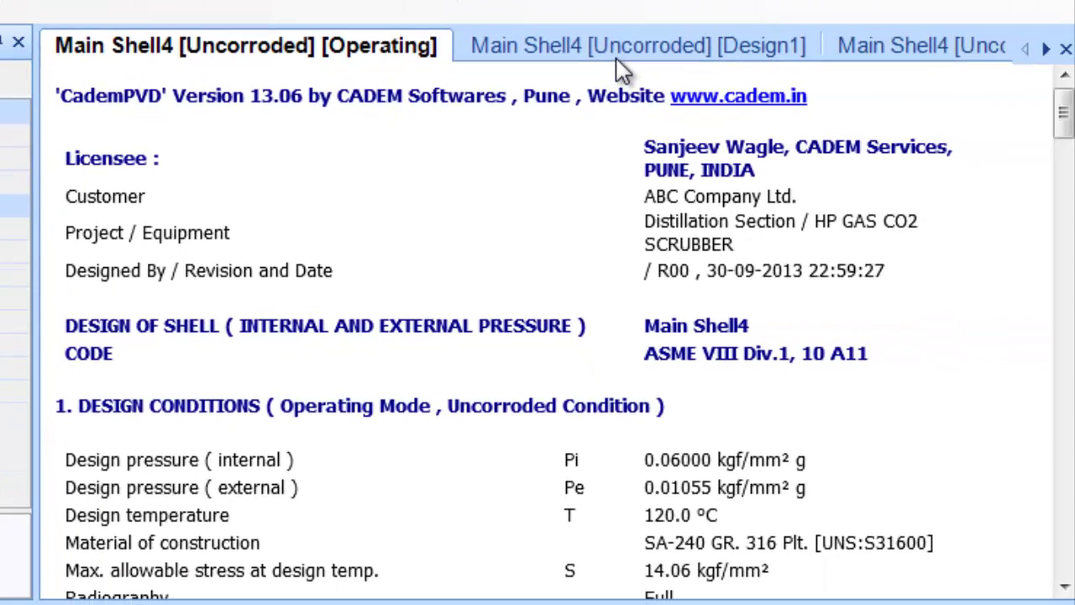
left_click(618, 59)
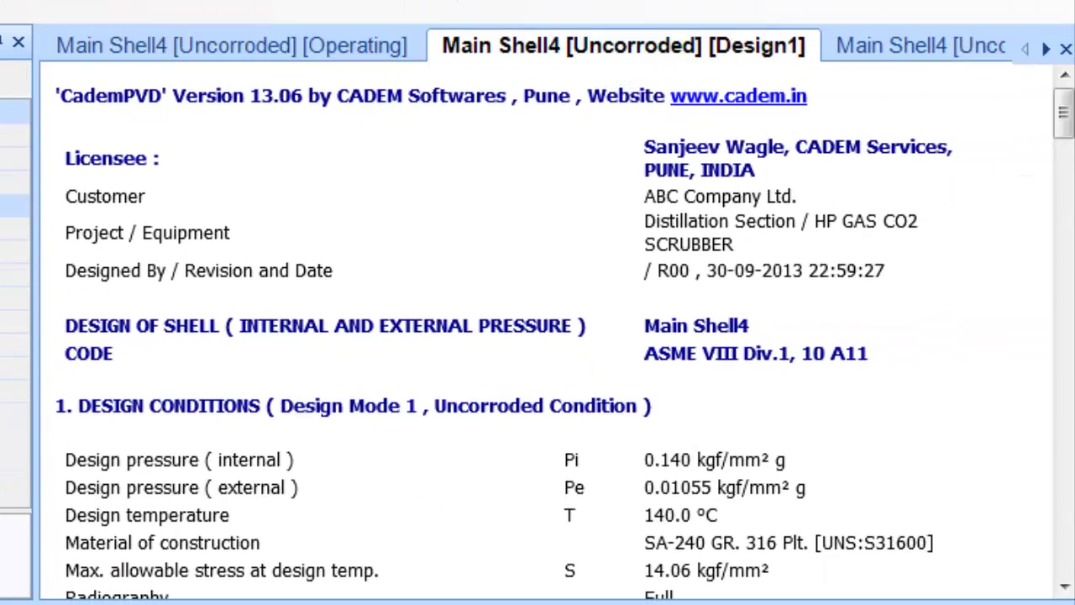
left_click_drag(1065, 122, 1065, 191)
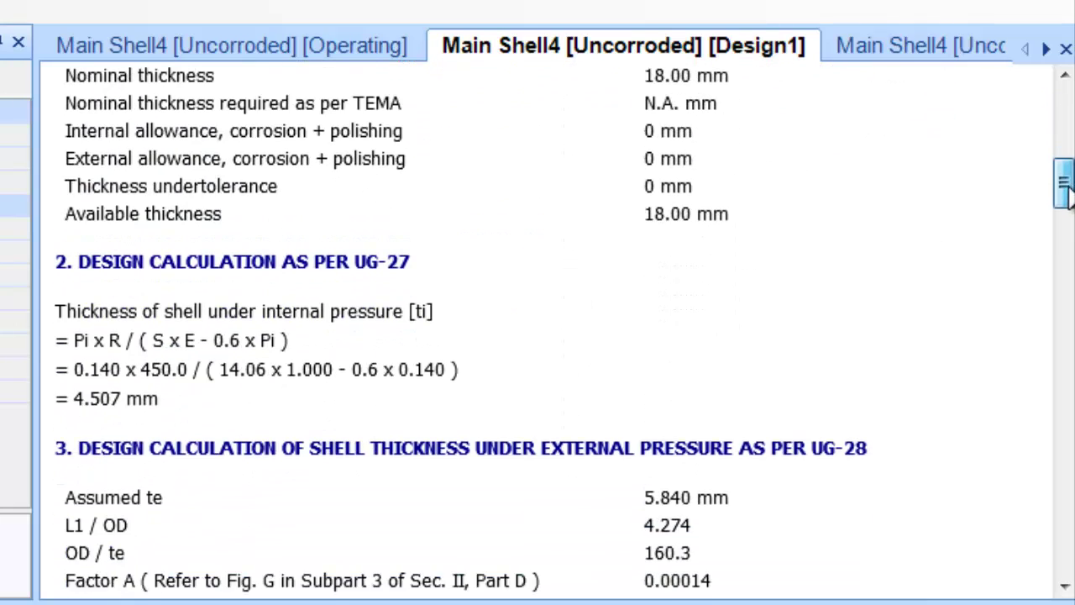
left_click_drag(451, 280, 347, 277)
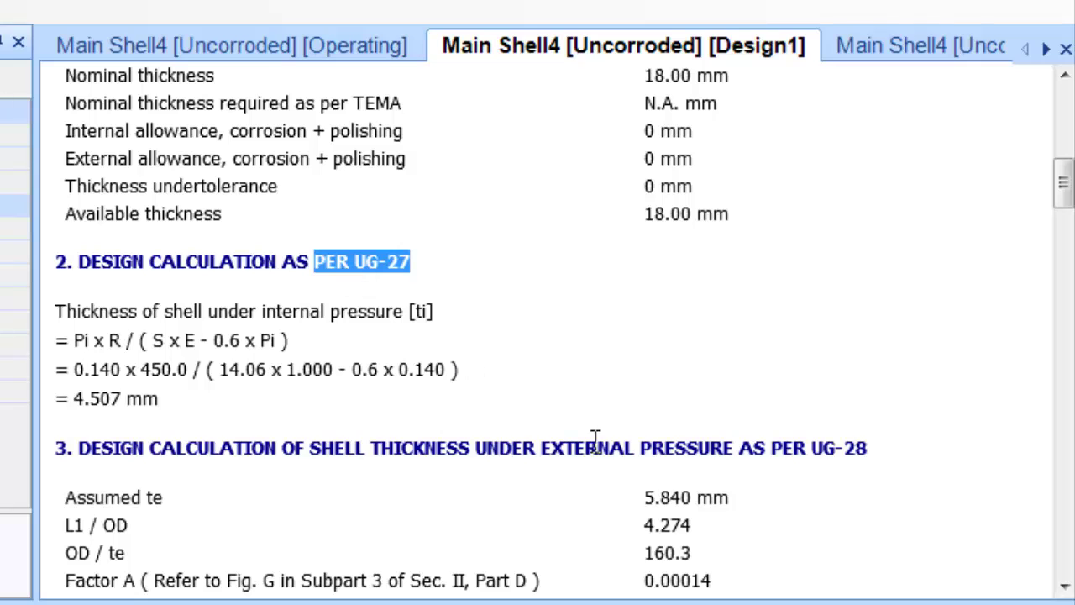
left_click_drag(887, 441, 804, 443)
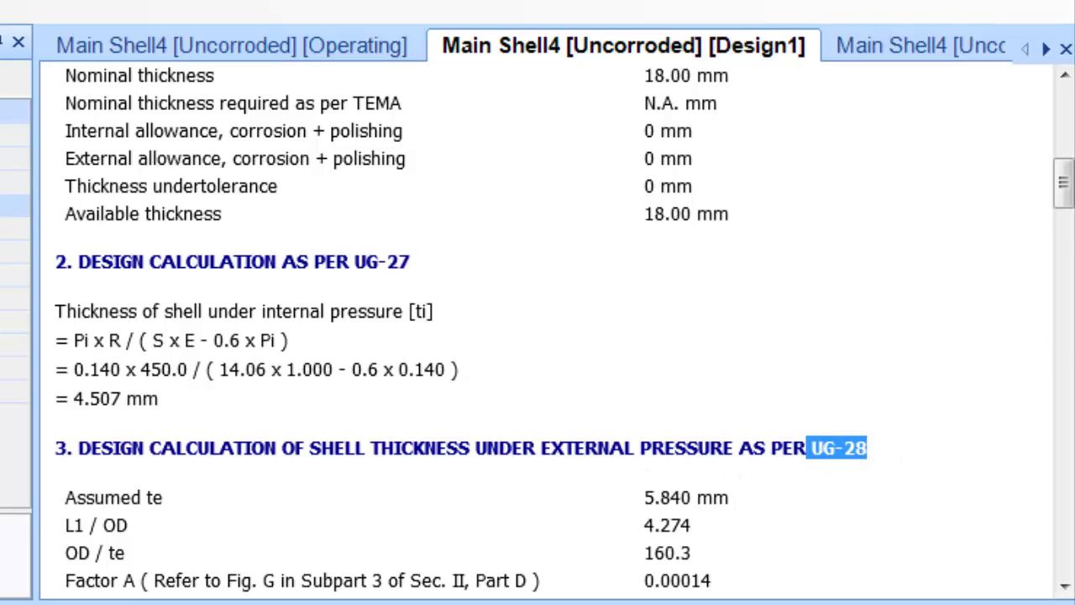
- Examine the total weight, wind moment and combined load calculations for wind and seismic in Main Shell4's Design1 report
left_click_drag(1063, 199, 1064, 323)
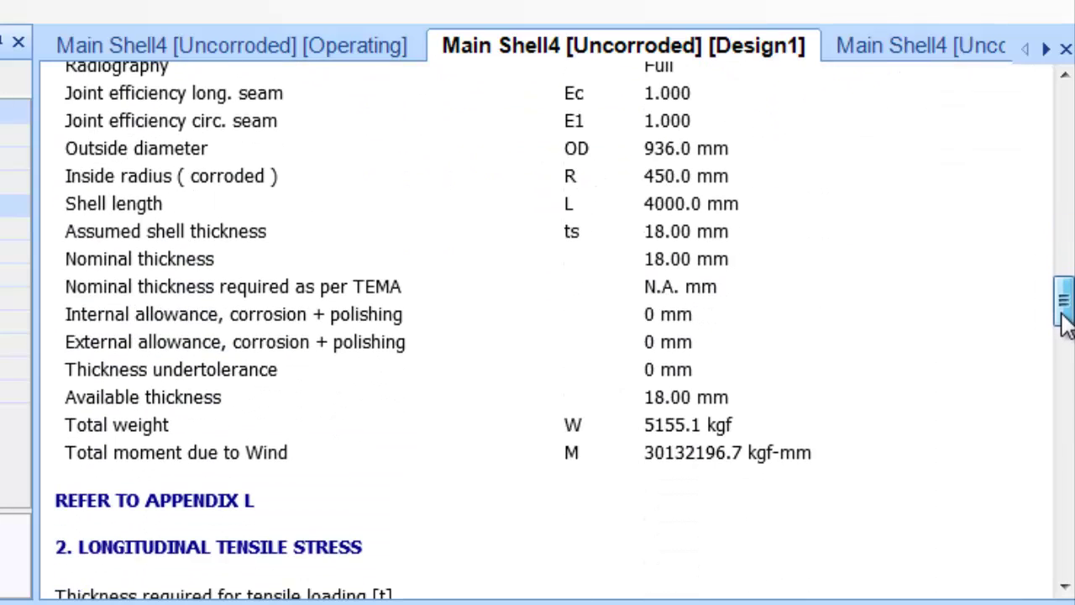
triple_click(802, 452)
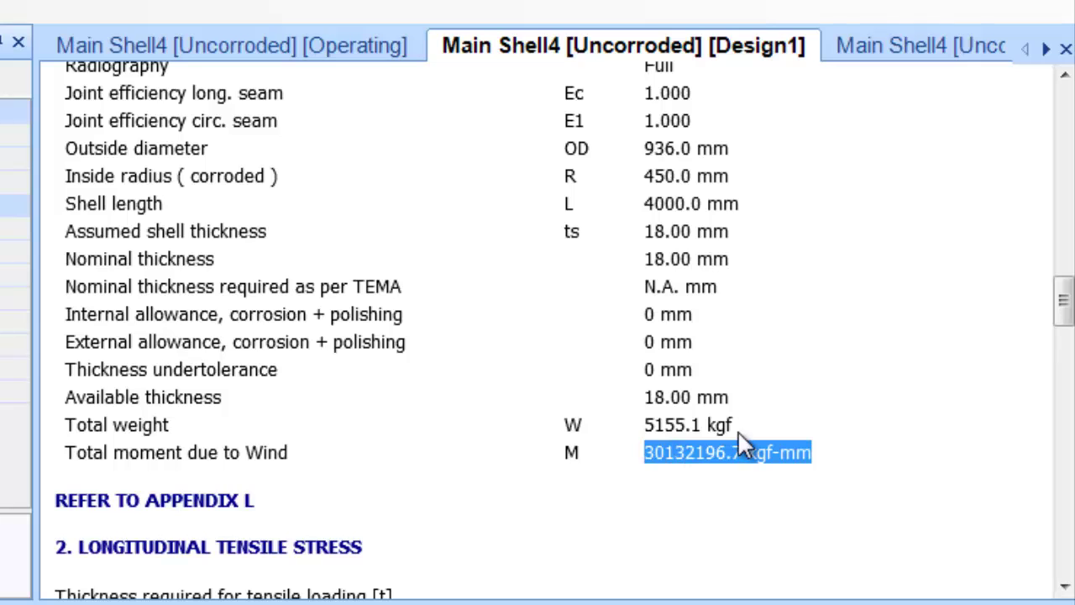
left_click_drag(739, 430, 686, 427)
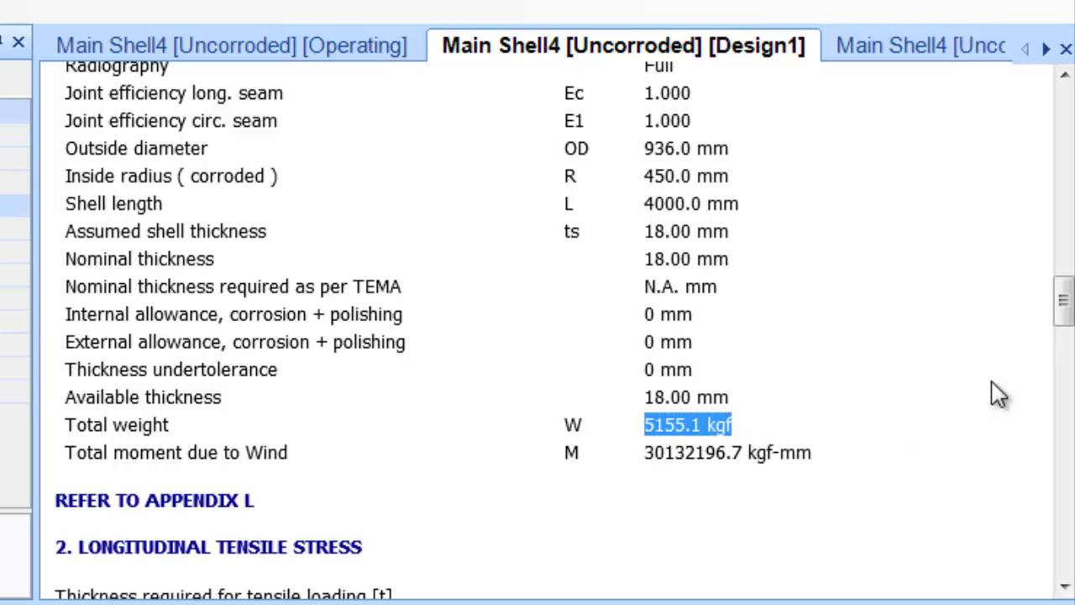
left_click_drag(1065, 318, 1063, 425)
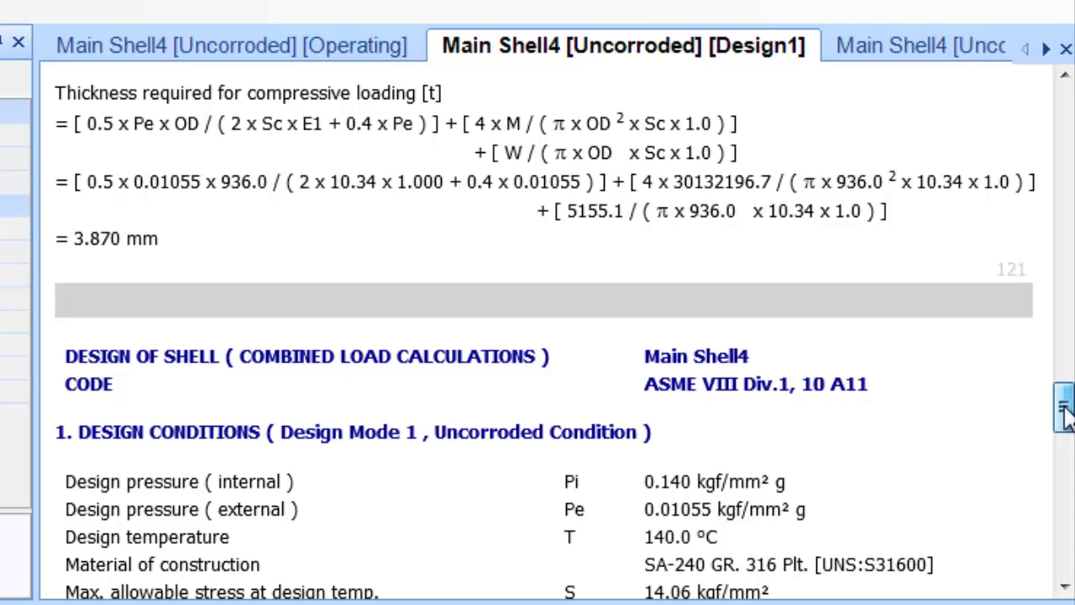
left_click_drag(1065, 412, 1063, 457)
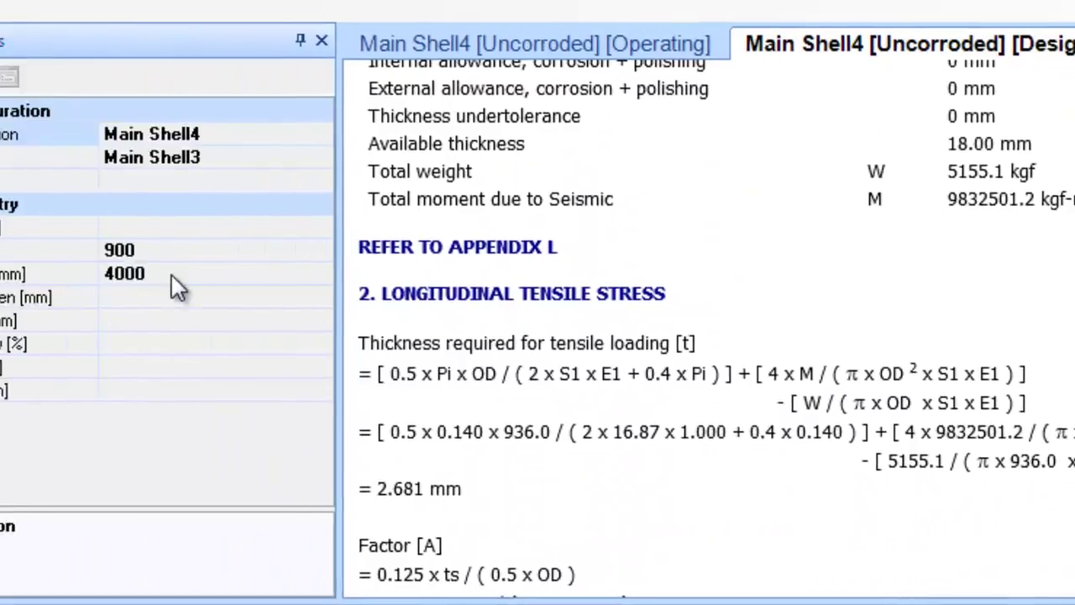
- Create the code report for Pr & Temp (Operating) and check the effective design pressures of the dish and shells
left_click(453, 182)
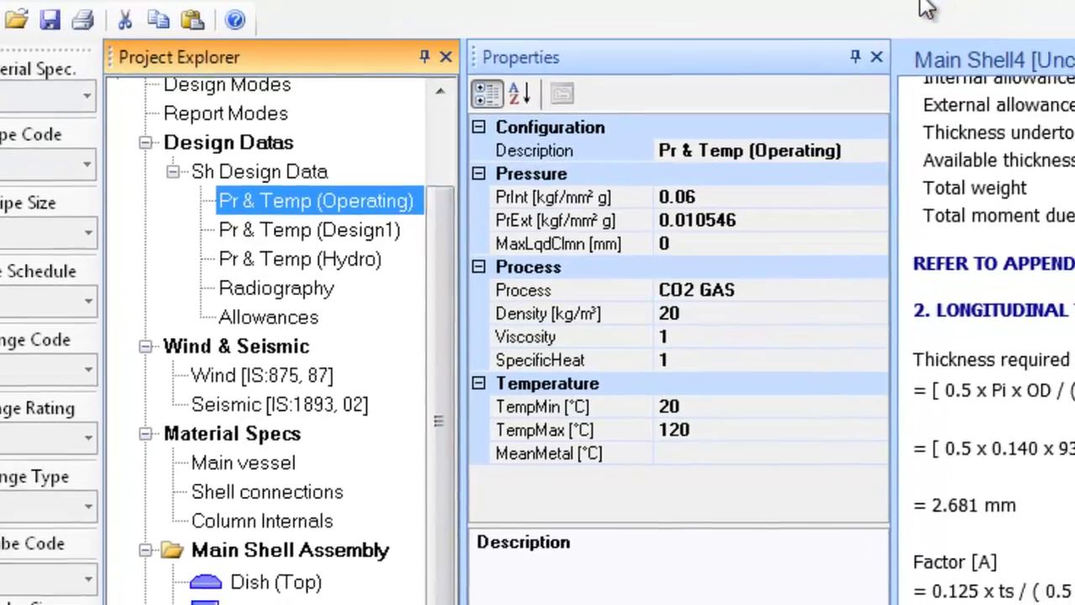
left_click(811, 26)
left_click(823, 58)
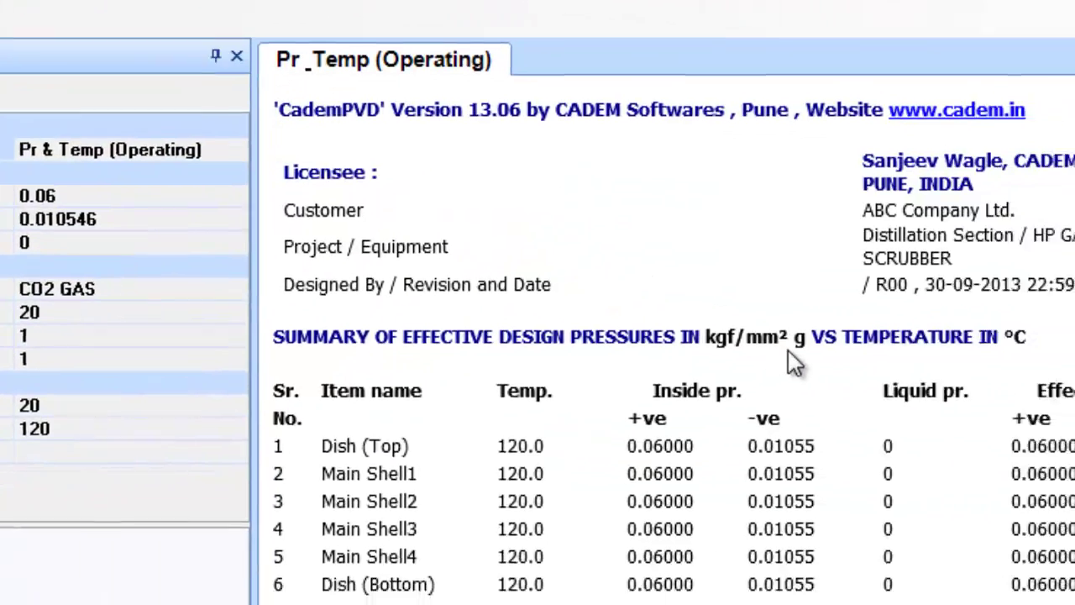
scroll(789, 356, "down", 3)
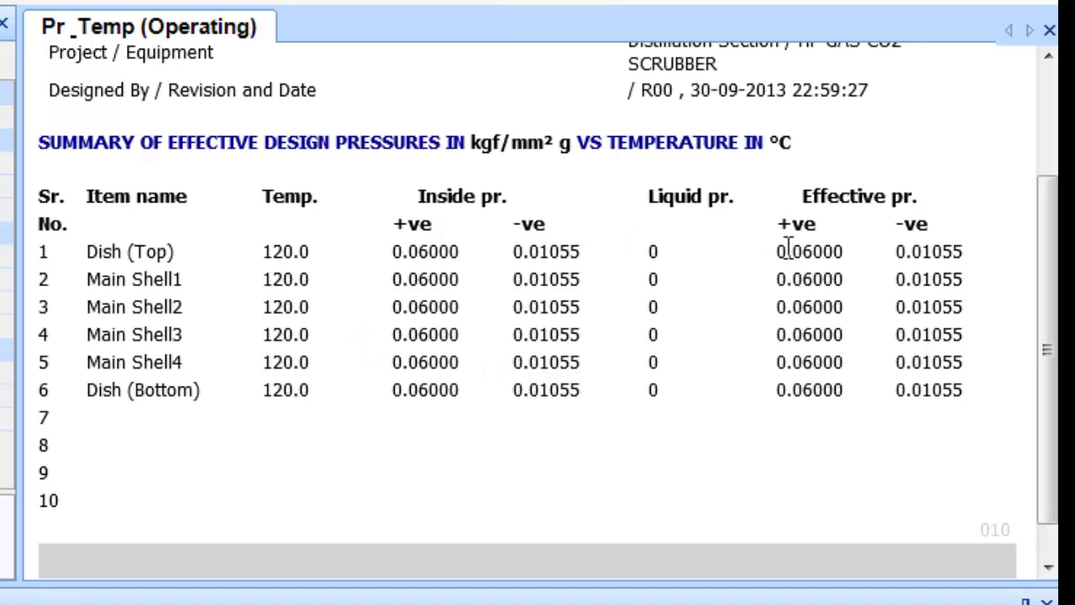
left_click_drag(788, 249, 844, 251)
left_click_drag(788, 279, 843, 280)
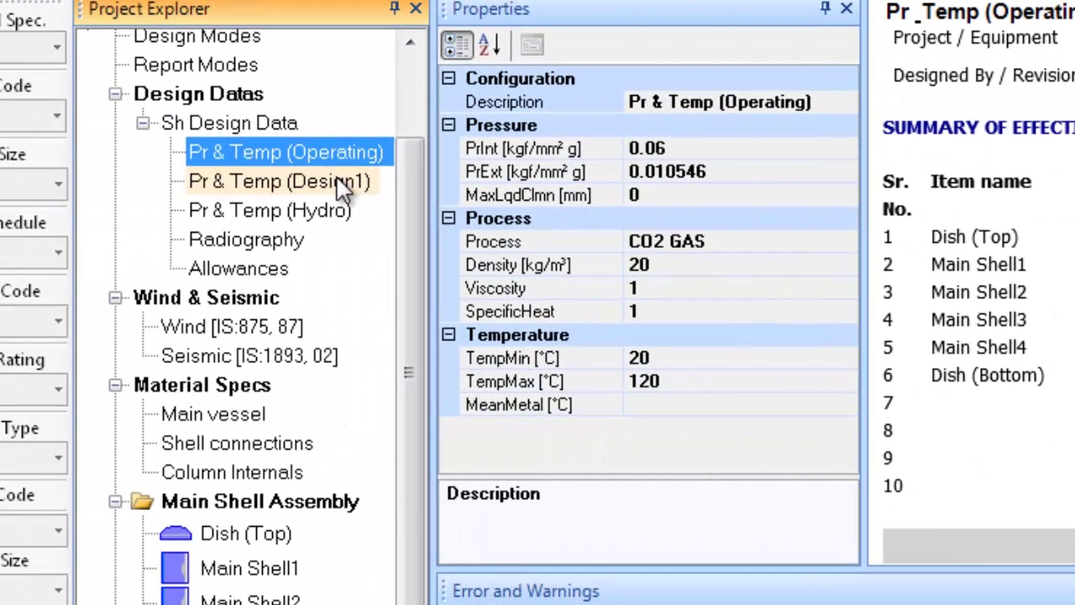
- Create the code report for Pr & Temp (Design1) and check the effective design pressures listed for each item
left_click(340, 185)
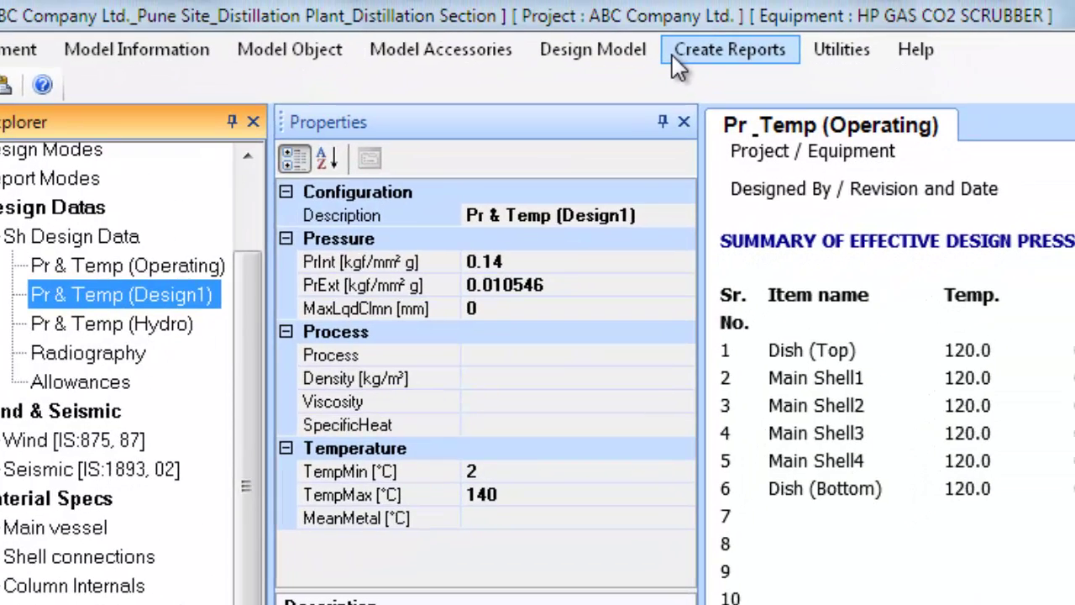
left_click(676, 57)
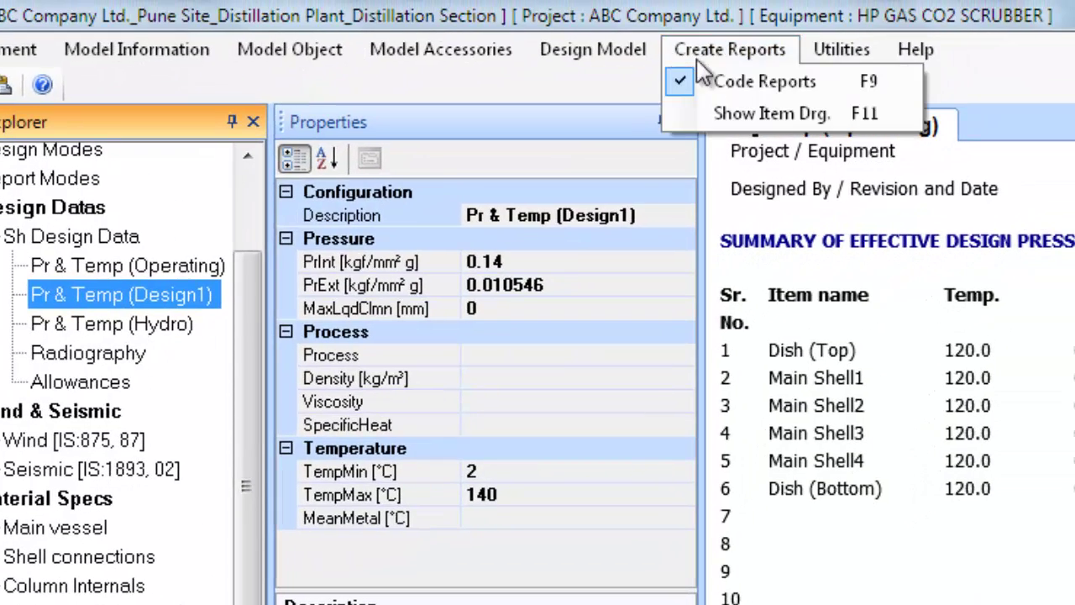
left_click(736, 84)
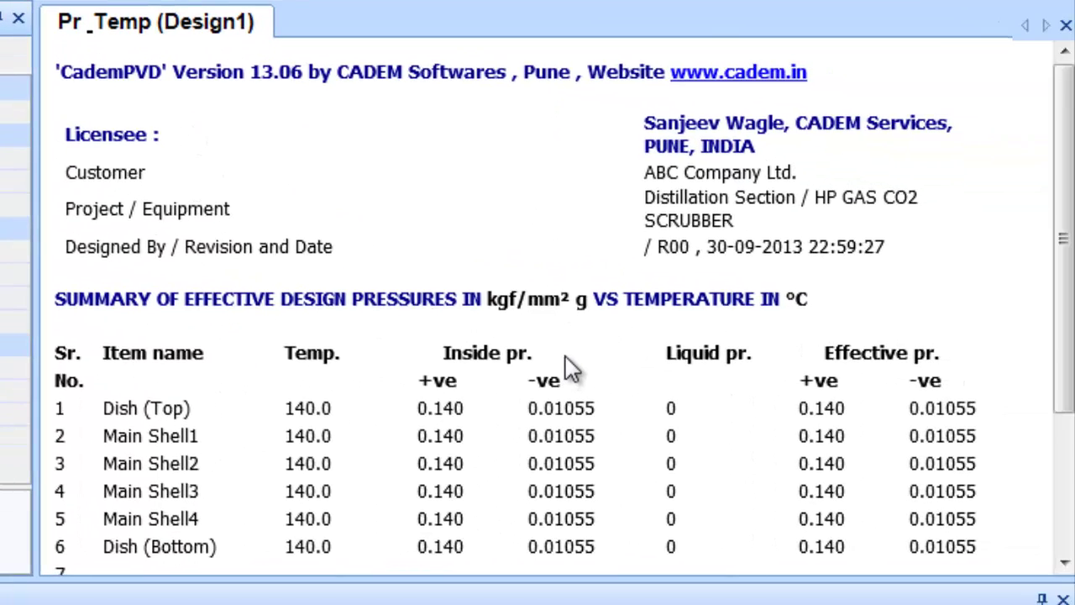
scroll(569, 365, "down", 2)
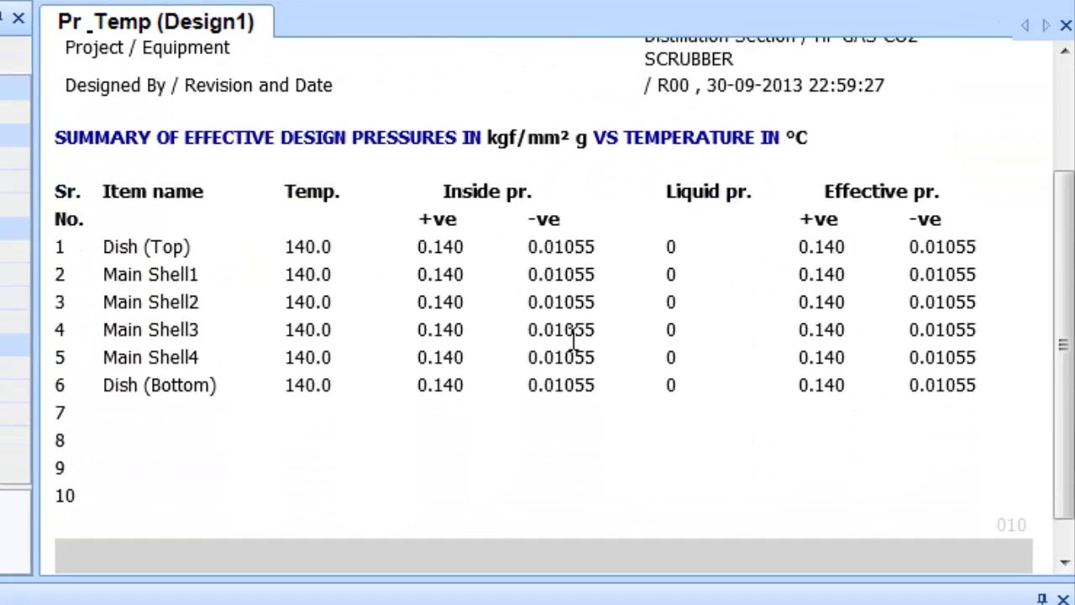
double_click(812, 246)
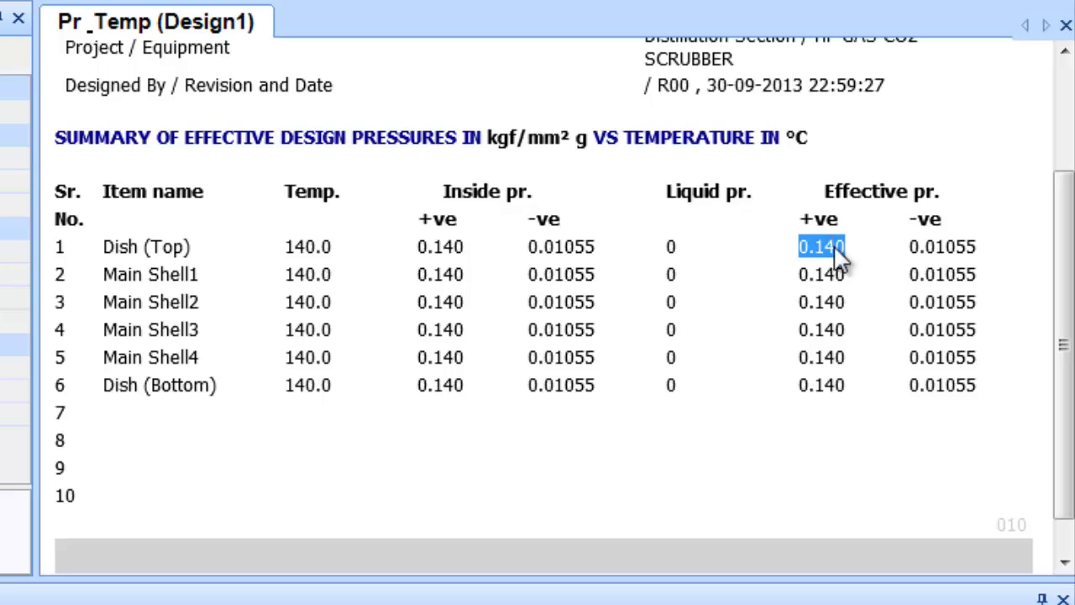
left_click_drag(807, 273, 831, 272)
left_click(819, 336)
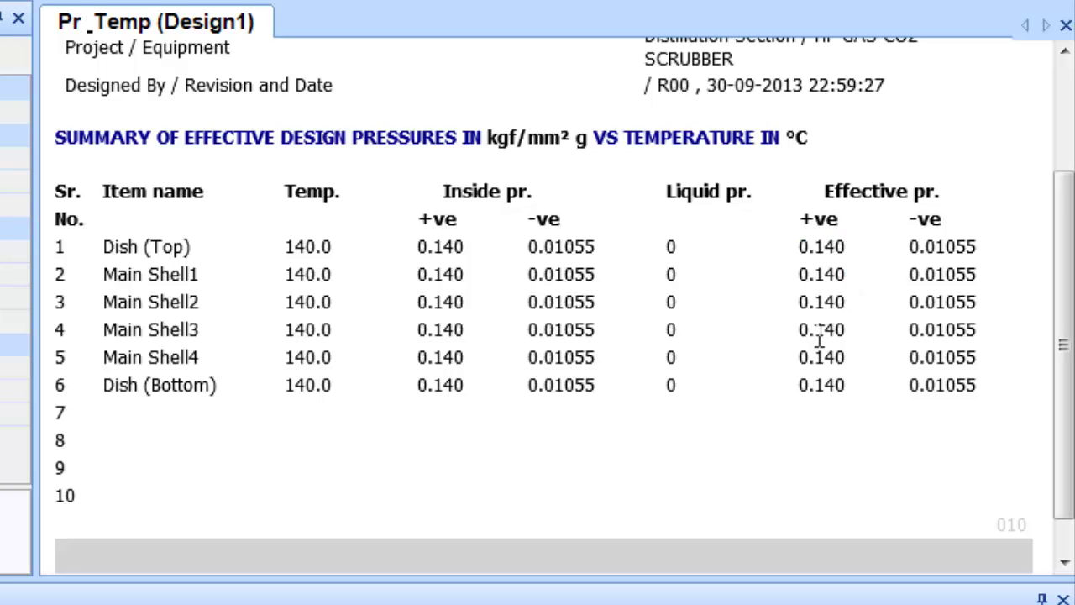
scroll(737, 391, "down", 1)
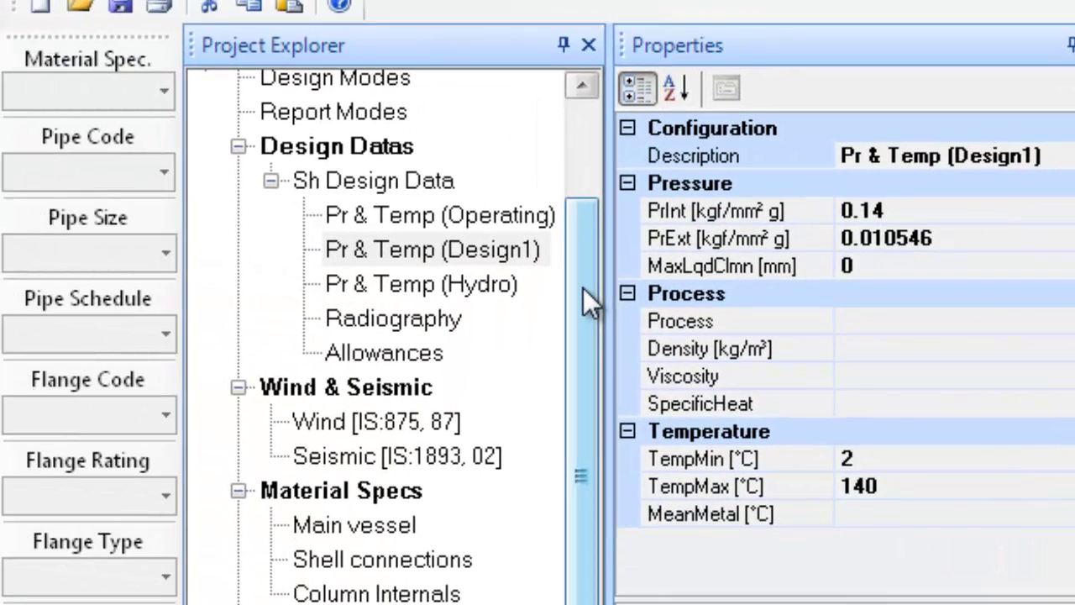
- Create the code reports for Wind [IS:875, 87] and review the section weights, forces and moments in the uncorroded Design1 report
mouse_move(583, 288)
left_mouse_down()
mouse_move(588, 433)
mouse_move(576, 446)
mouse_move(581, 285)
left_mouse_up()
left_click(451, 415)
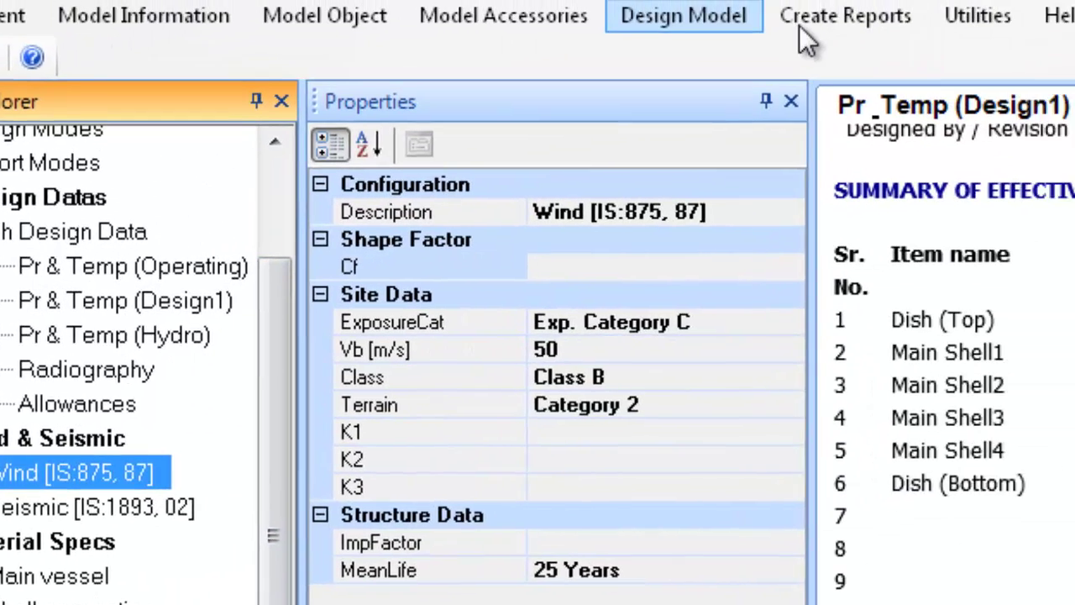
left_click(802, 19)
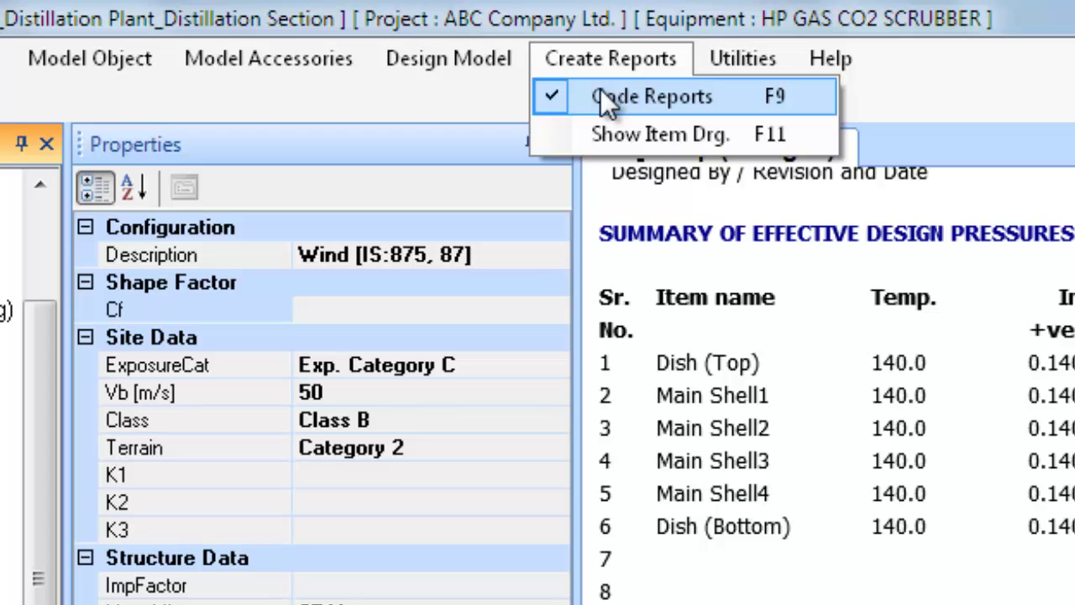
left_click(600, 95)
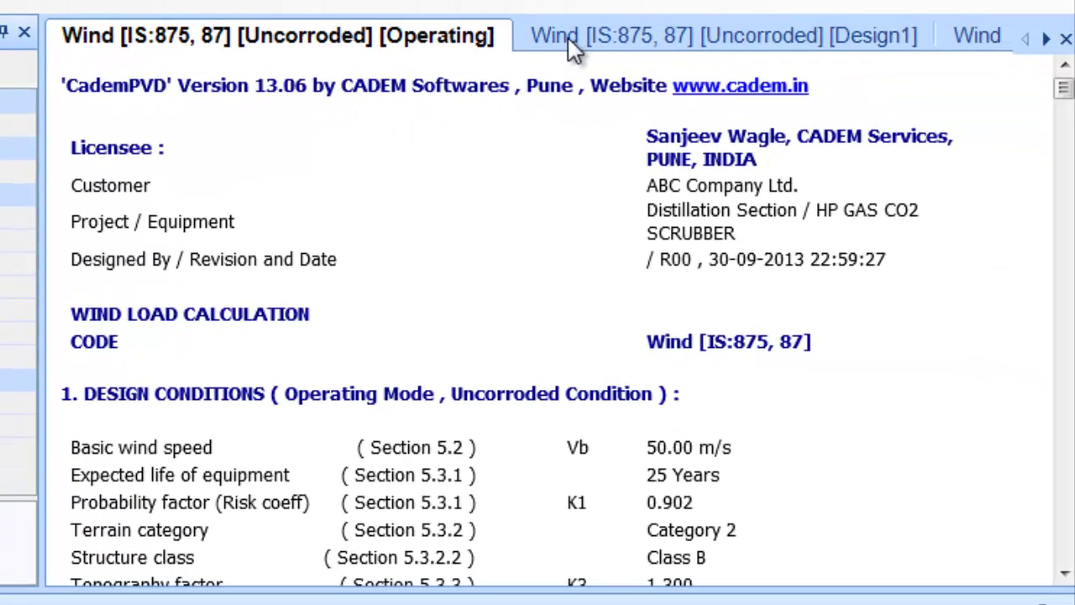
left_click(571, 40)
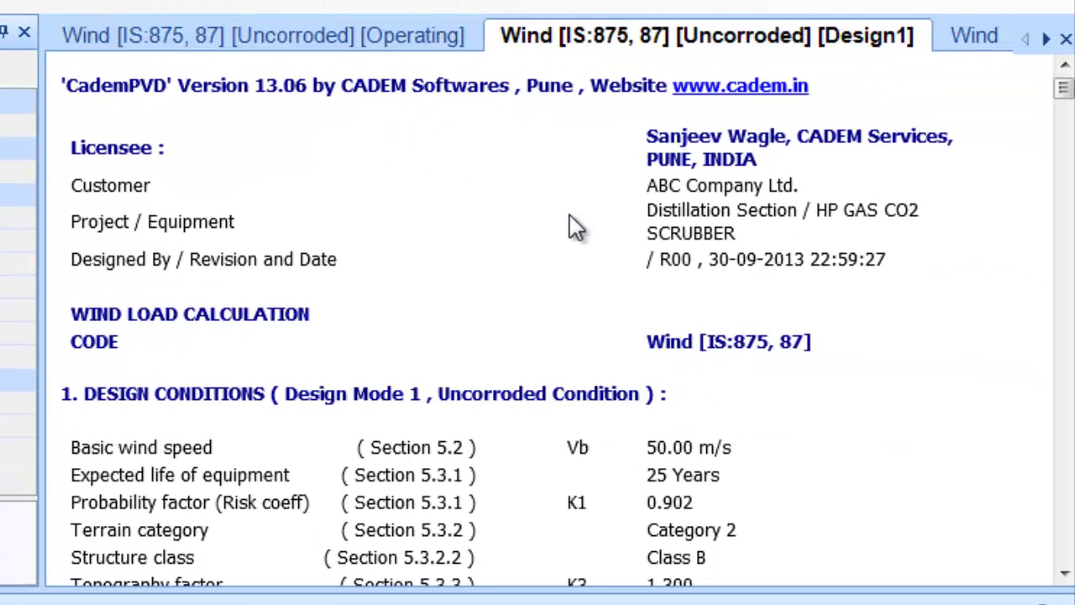
scroll(580, 252, "down", 10)
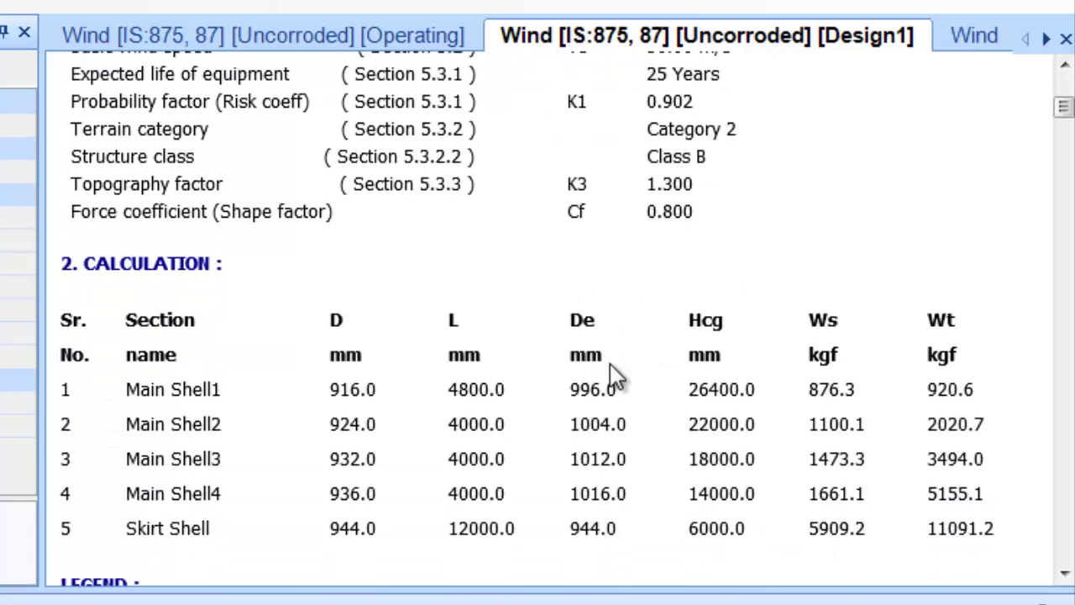
scroll(616, 380, "down", 2)
scroll(614, 373, "down", 12)
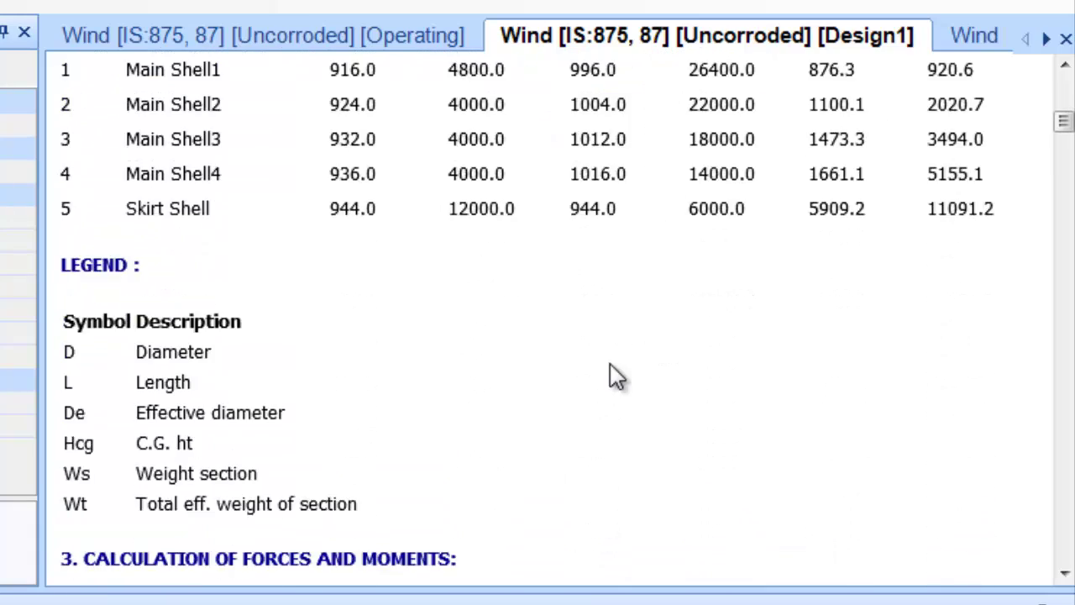
scroll(612, 361, "down", 4)
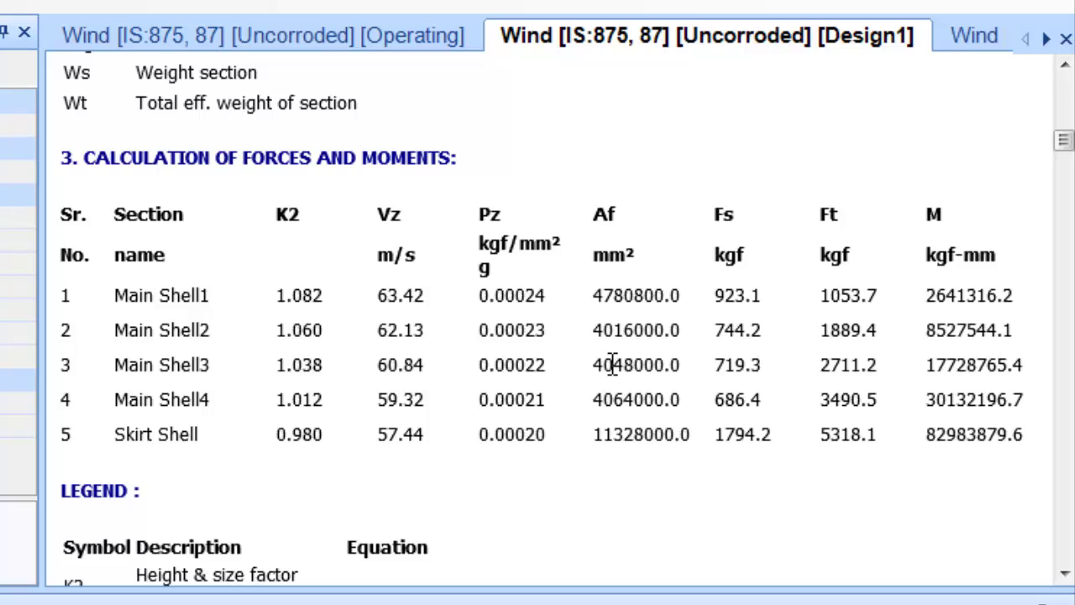
- Examine the wind forces and moments, dynamic load coefficients and dynamic wind load tables in the uncorroded Design1 wind report
scroll(614, 367, "down", 2)
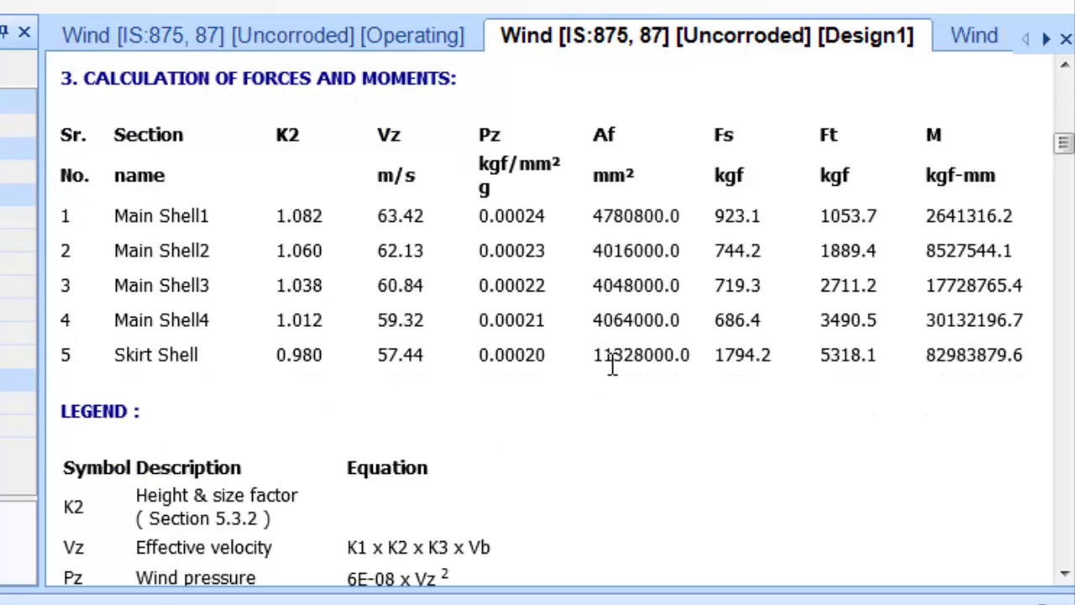
scroll(614, 372, "down", 2)
scroll(610, 365, "down", 15)
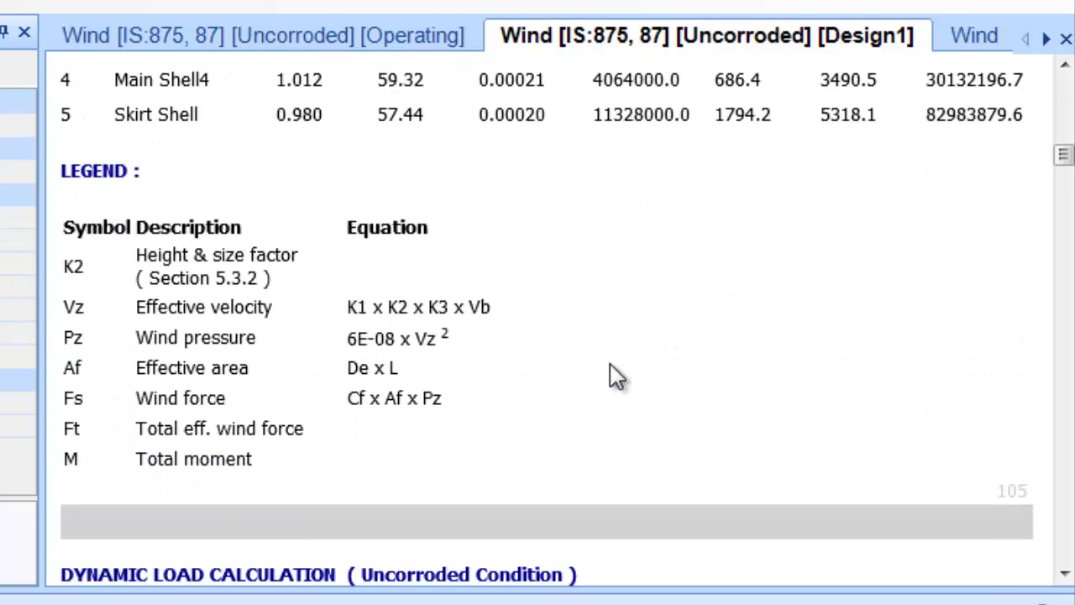
scroll(610, 367, "down", 4)
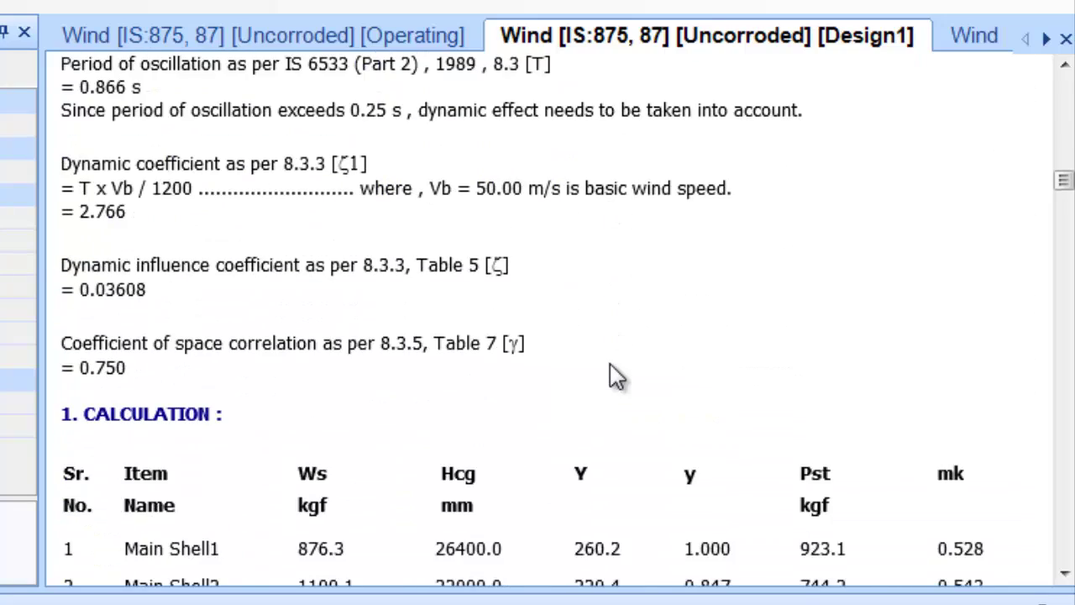
scroll(614, 375, "down", 20)
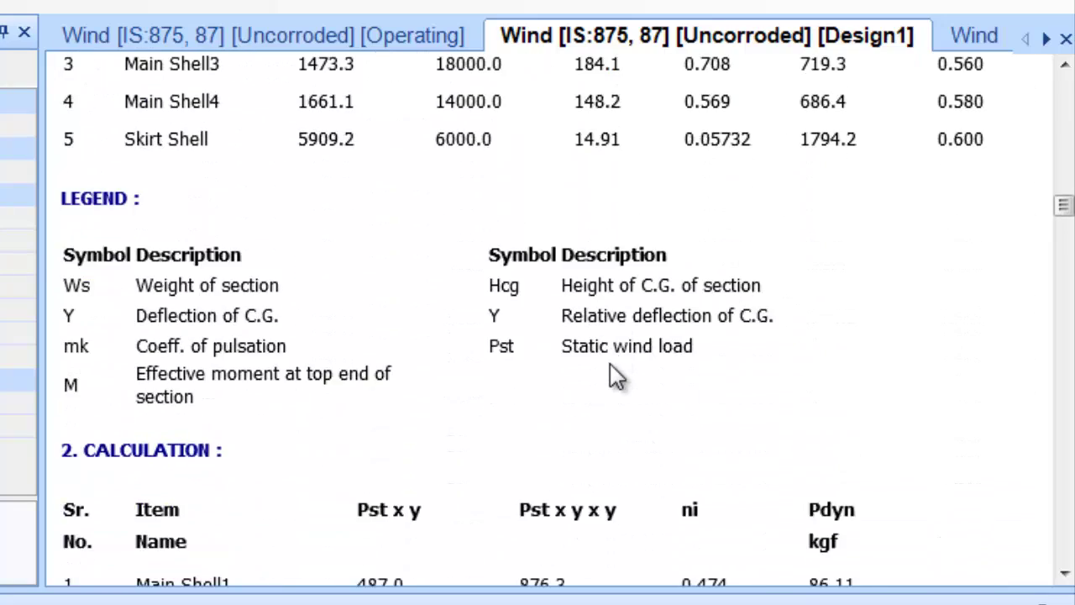
scroll(614, 375, "down", 10)
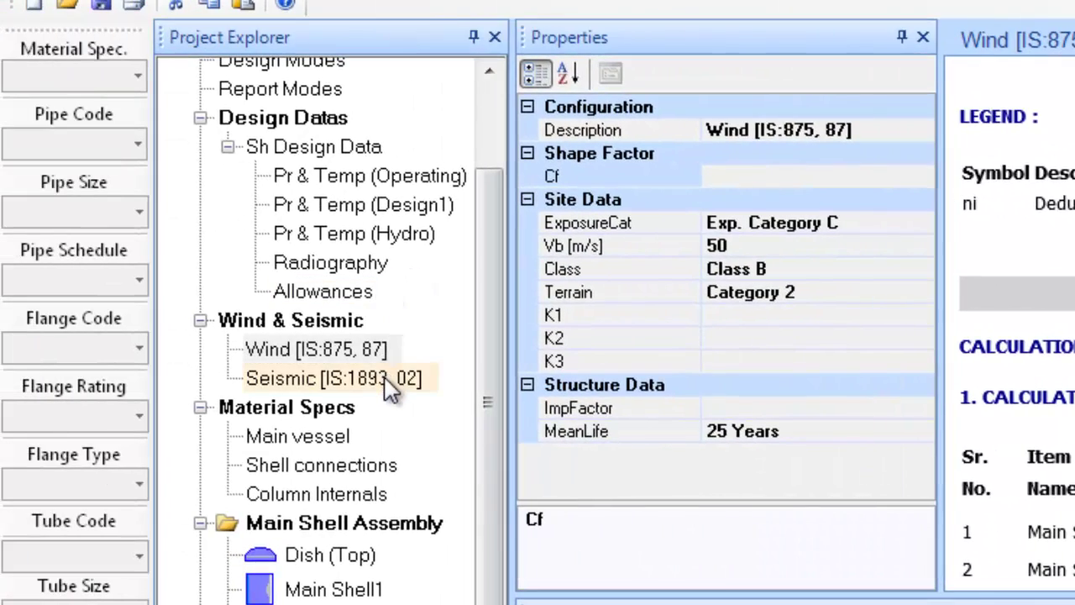
- Create the code reports for Seismic [IS:1893, 02] and show the uncorroded Design1 report
left_click(389, 379)
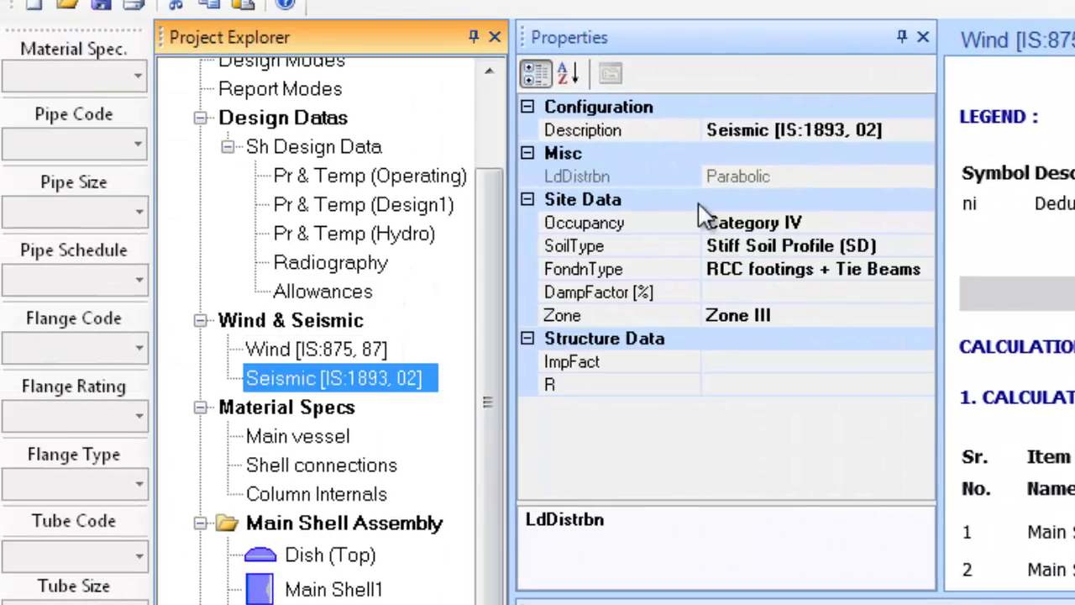
left_click(1026, 0)
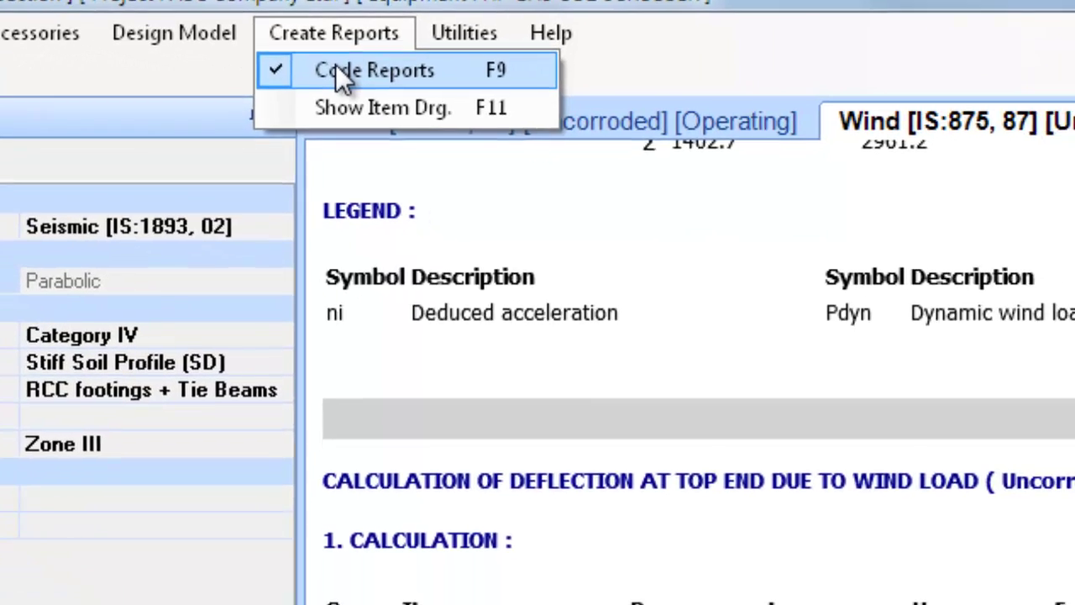
left_click(487, 103)
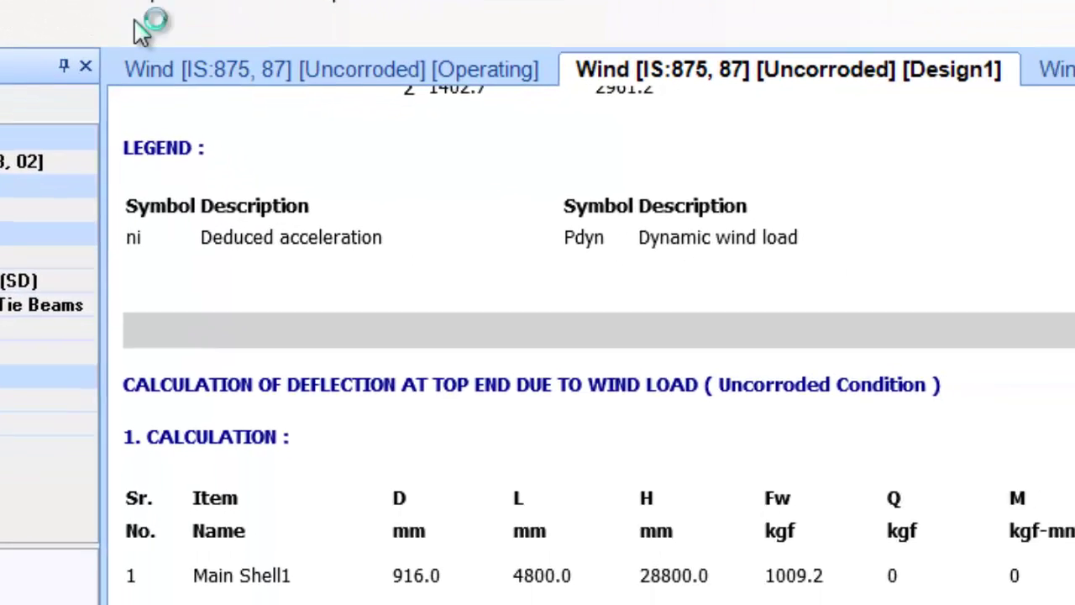
left_click(663, 67)
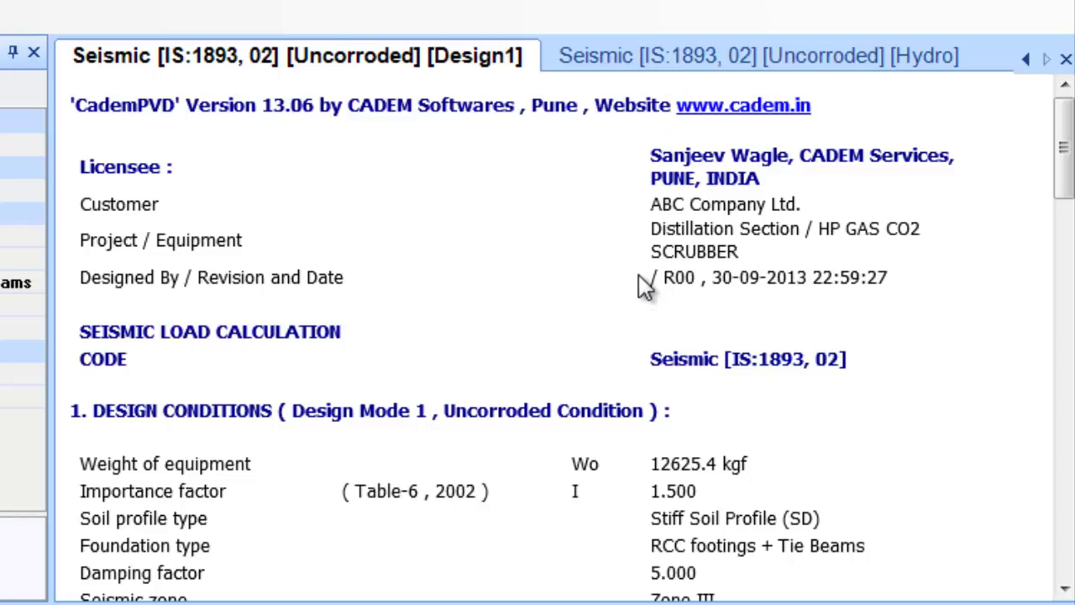
- Examine the seismic design conditions, base shear, section data and the forces and moments table in the Design1 seismic report
scroll(511, 337, "down", 10)
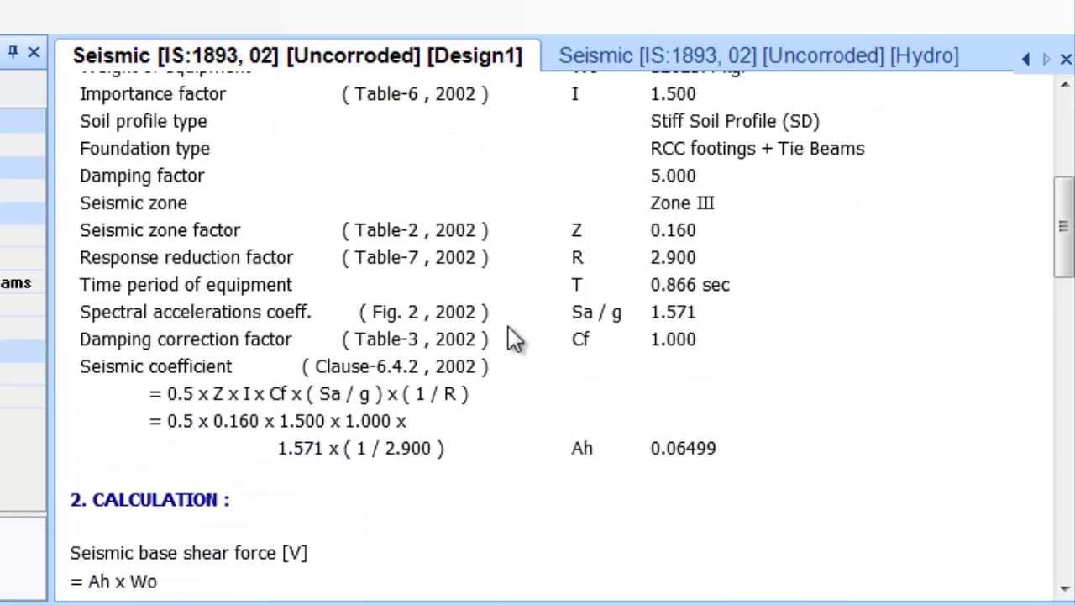
scroll(514, 338, "down", 10)
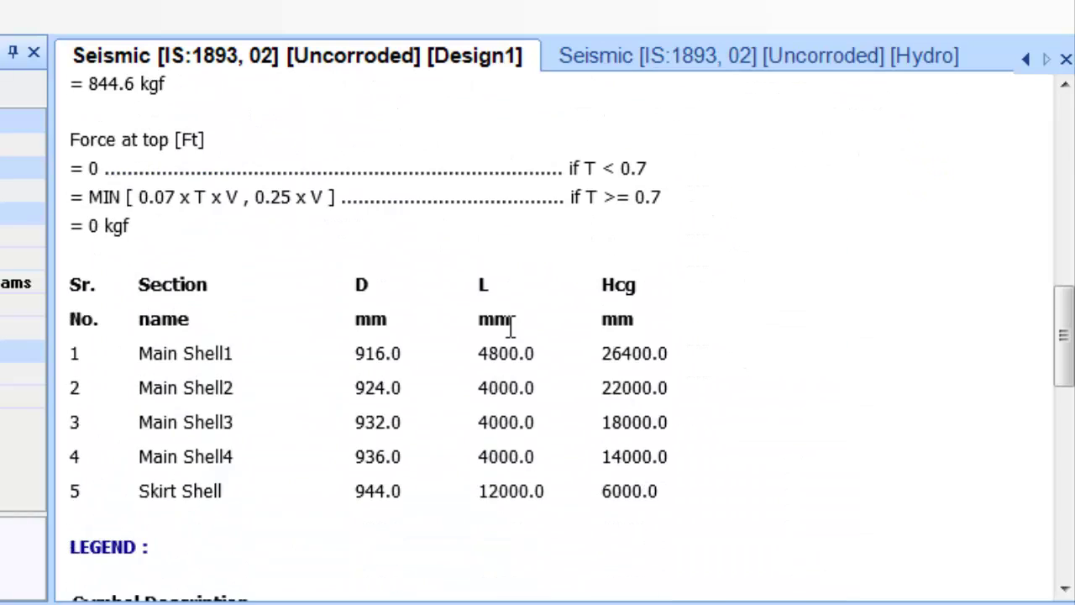
scroll(511, 332, "down", 5)
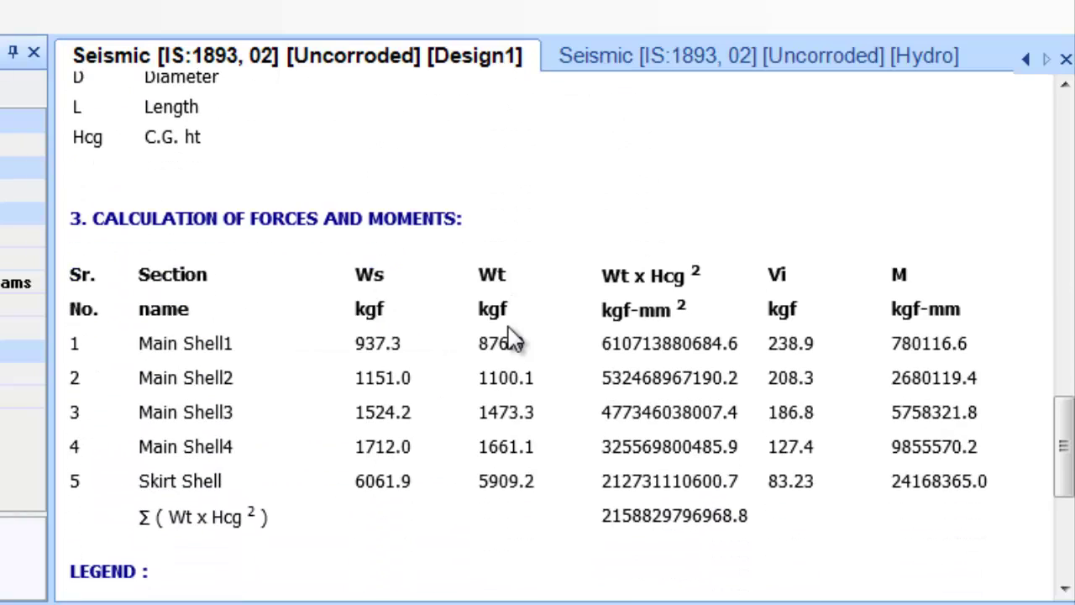
scroll(514, 340, "down", 8)
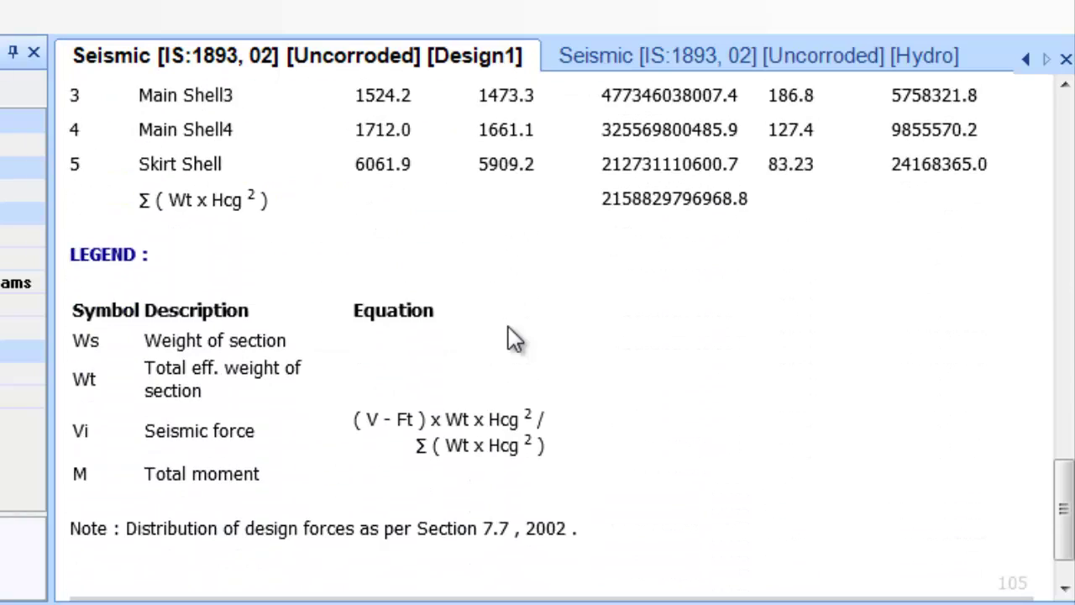
scroll(514, 337, "up", 6)
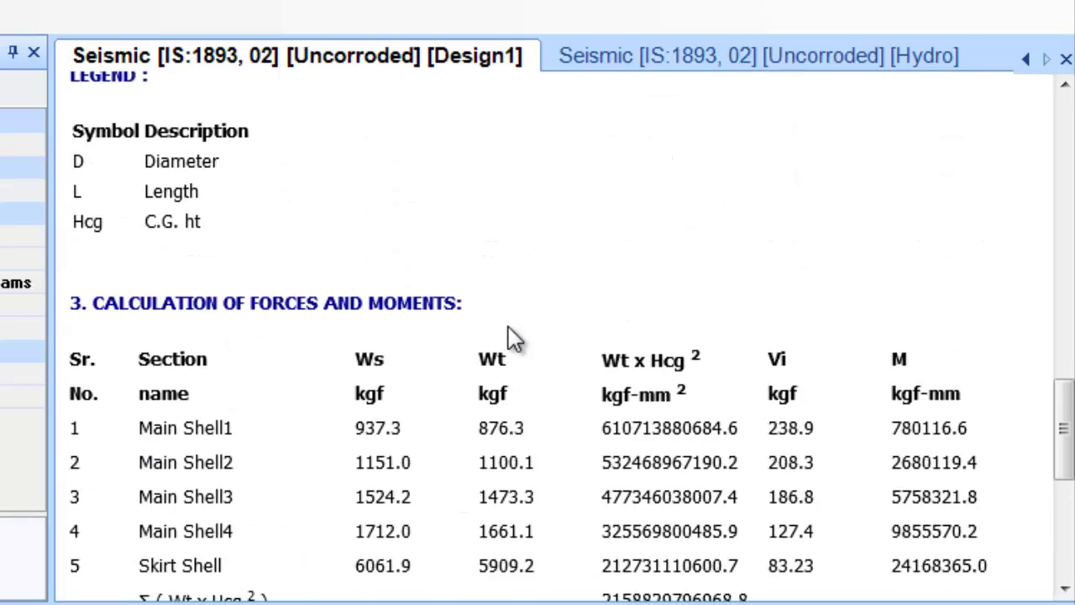
scroll(513, 338, "up", 2)
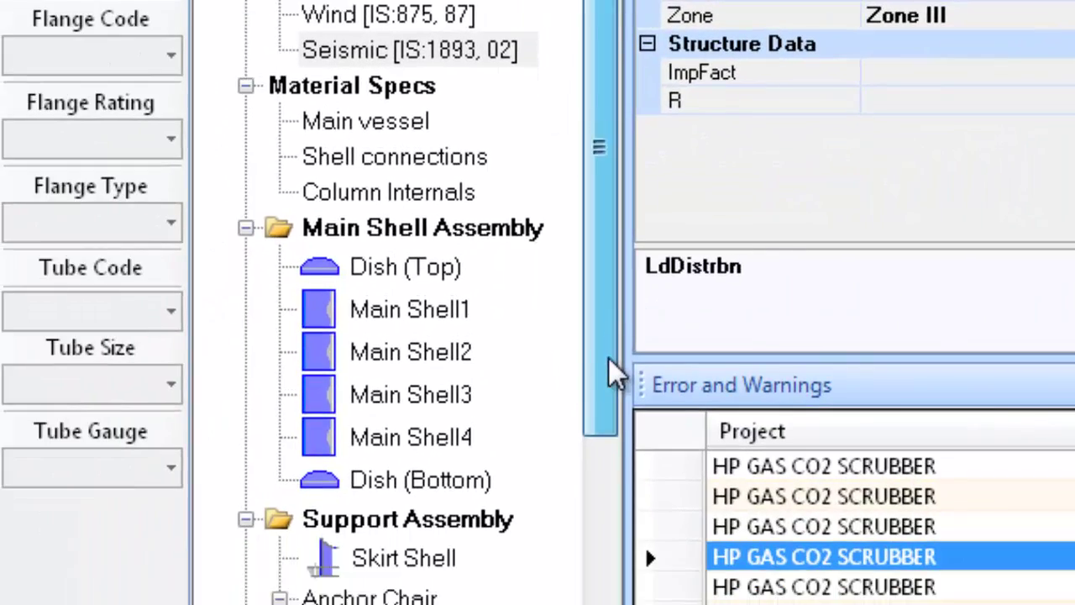
- Create the code reports for the Skirt Shell and review the tensile and compressive thickness calculations in the uncorroded Operating report
left_click_drag(608, 363, 608, 483)
left_click(445, 346)
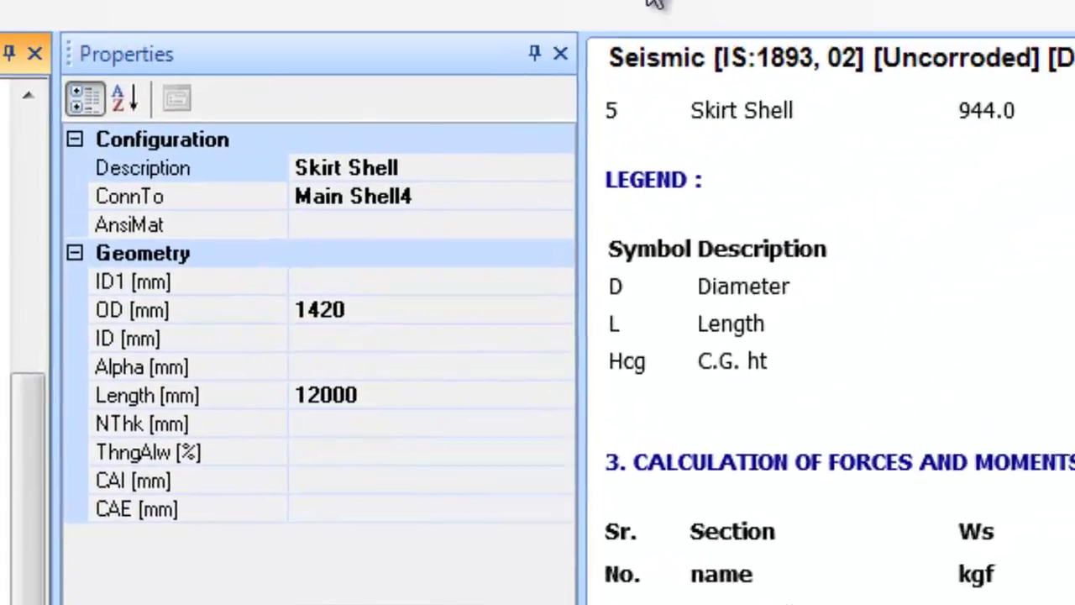
left_click(389, 59)
left_click(516, 113)
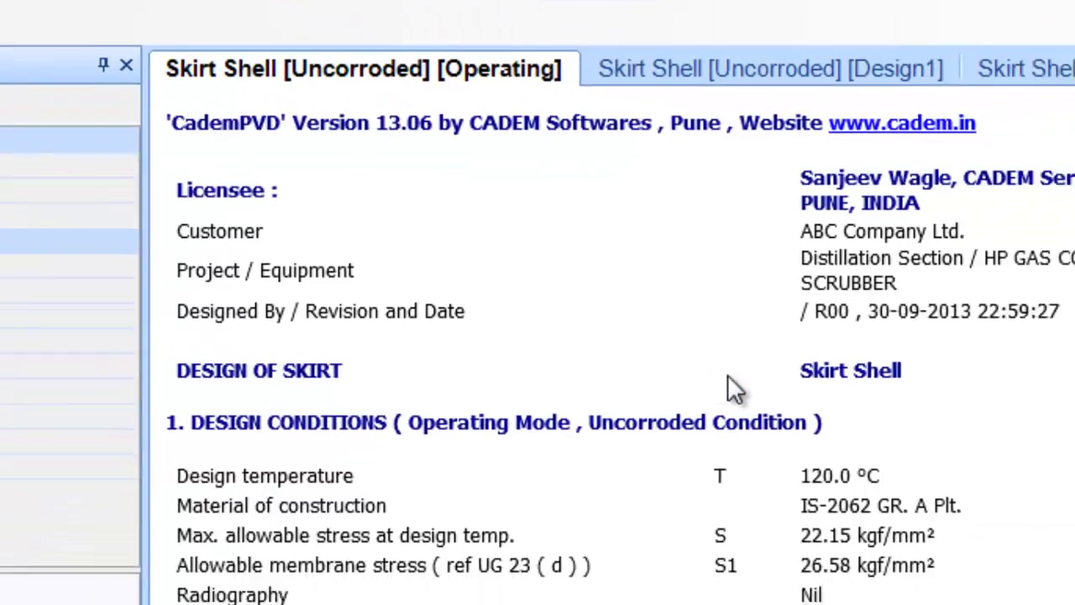
scroll(728, 376, "down", 6)
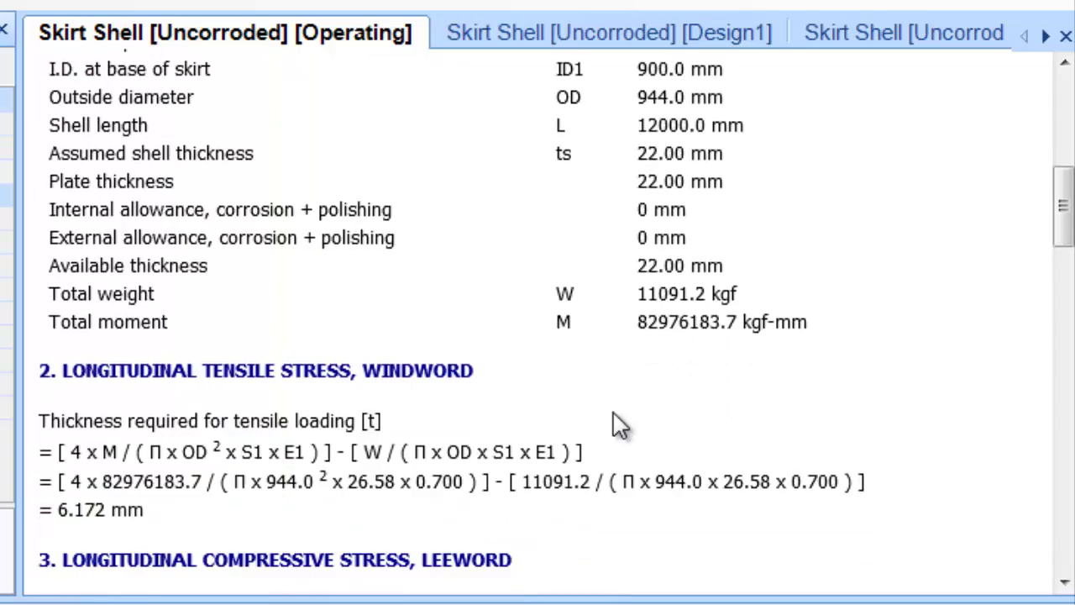
scroll(620, 426, "down", 7)
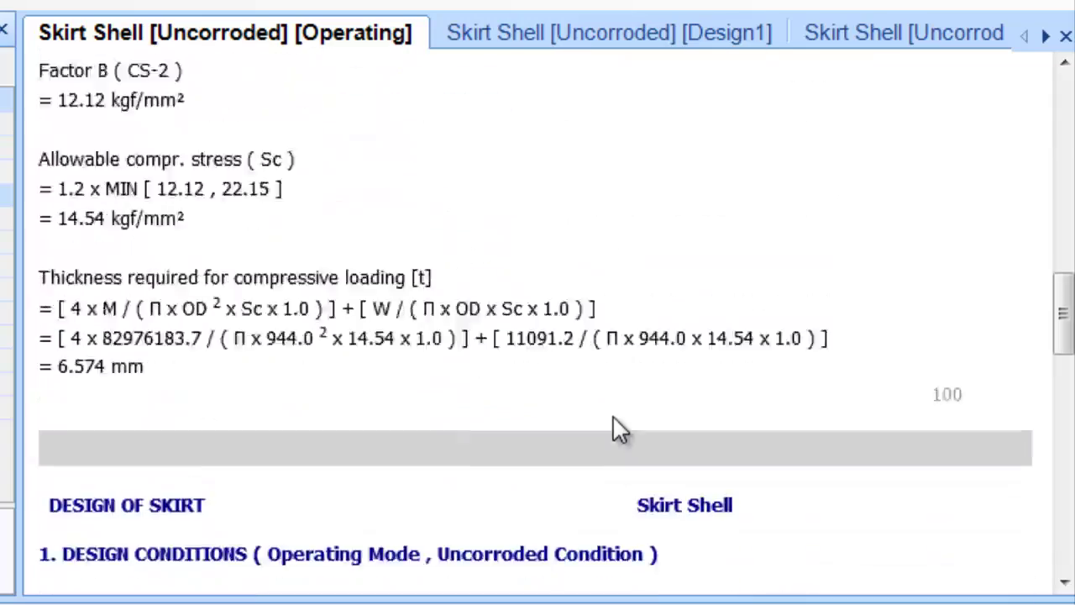
scroll(612, 426, "down", 3)
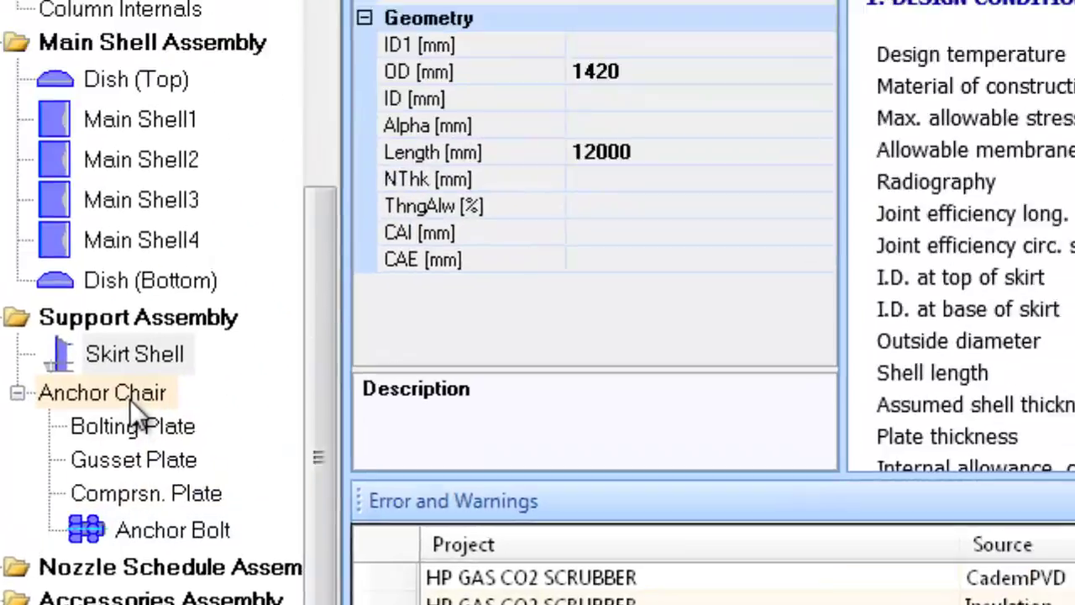
- Create the code reports for the Anchor Chair and show the uncorroded Design1 report
left_click(304, 215)
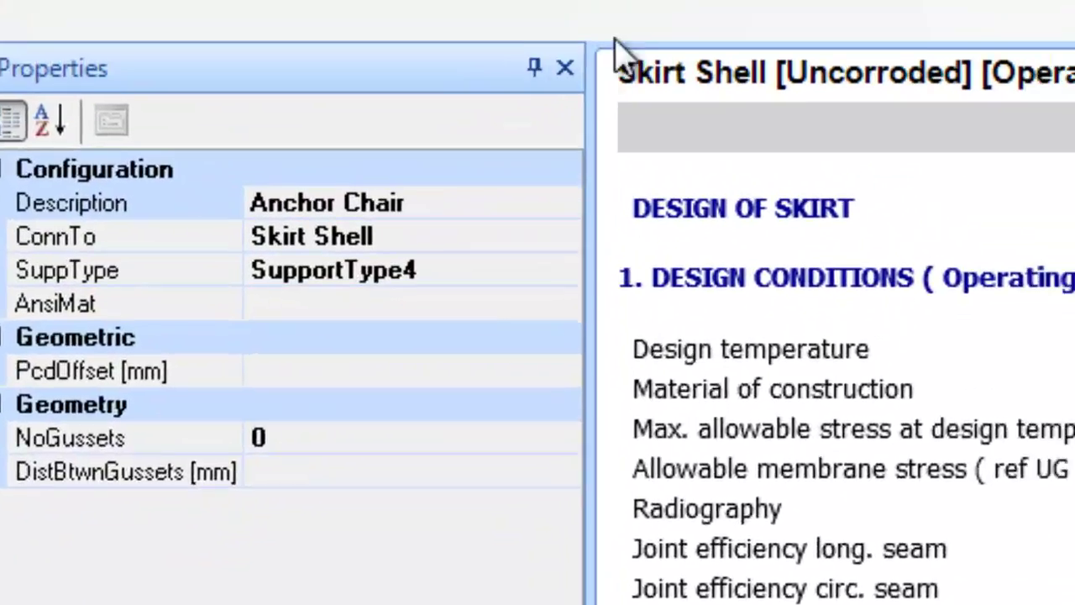
left_click(659, 0)
left_click(683, 10)
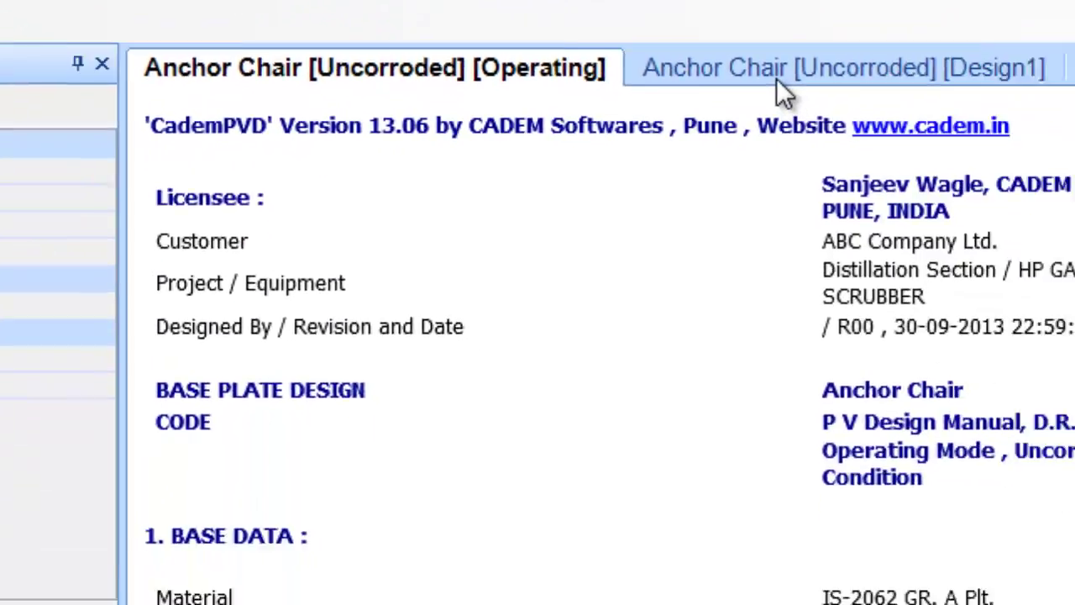
left_click(1041, 155)
- Examine the base plate, gusset, anchor bolt, compression plate and concrete stress calculations in the Anchor Chair's Design1 report
scroll(1074, 604, "down", 5)
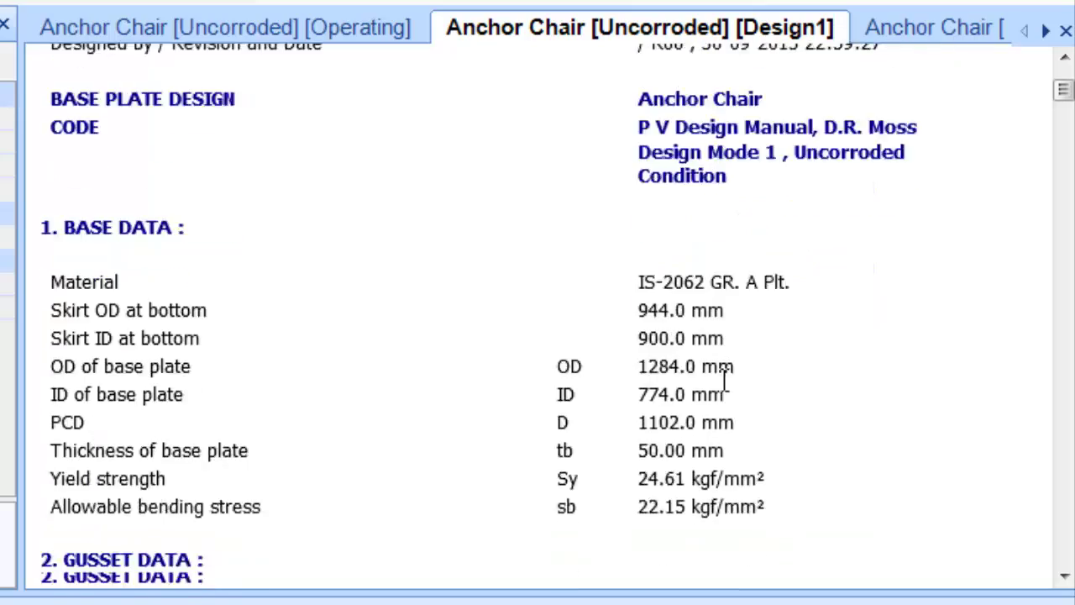
scroll(724, 380, "down", 10)
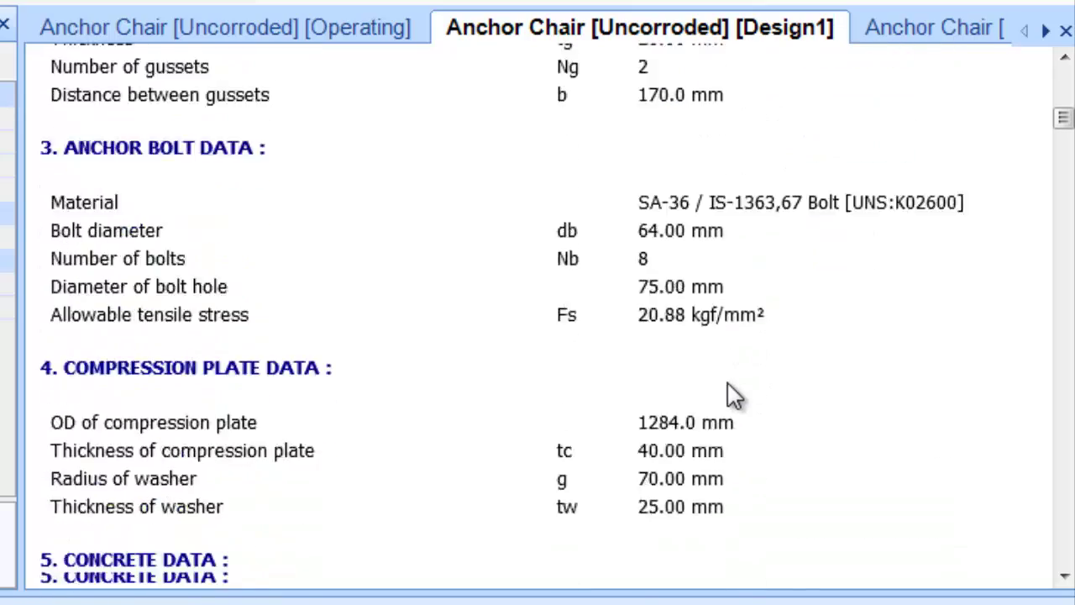
scroll(731, 394, "down", 9)
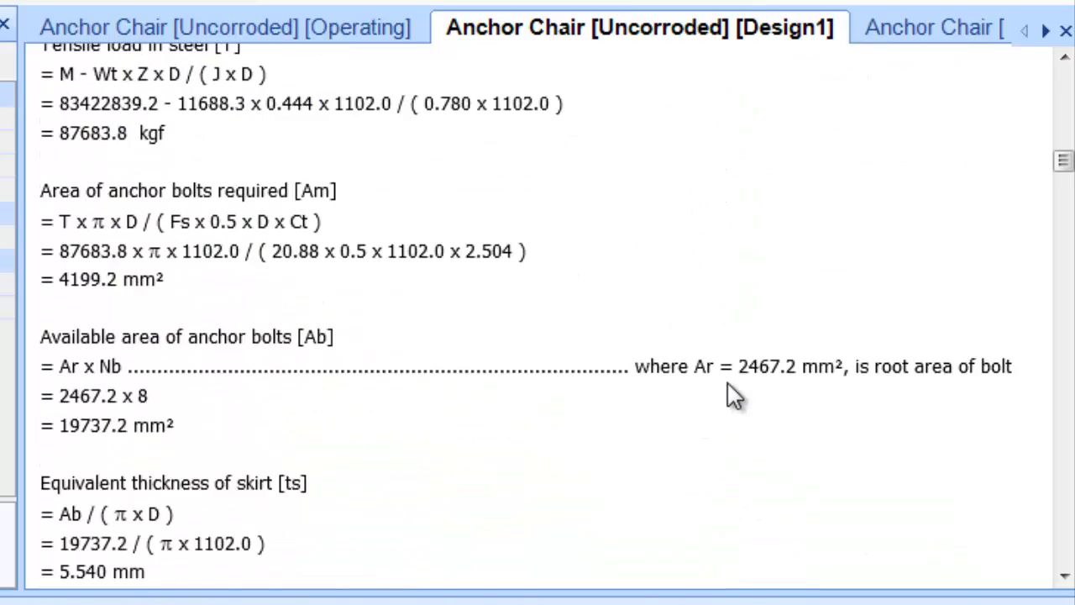
scroll(730, 395, "down", 3)
scroll(732, 397, "down", 9)
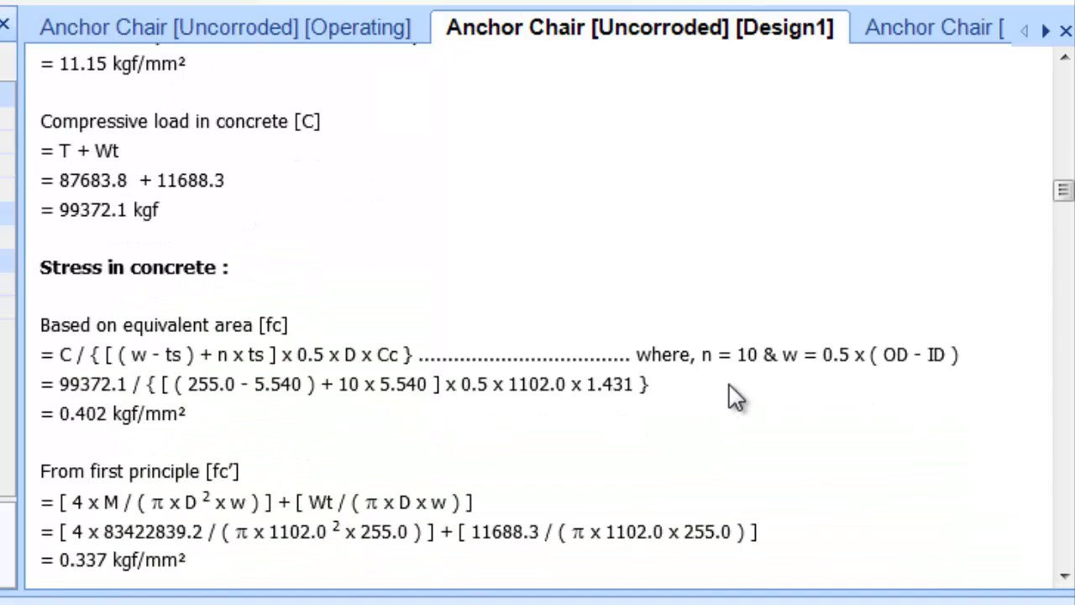
scroll(730, 397, "down", 11)
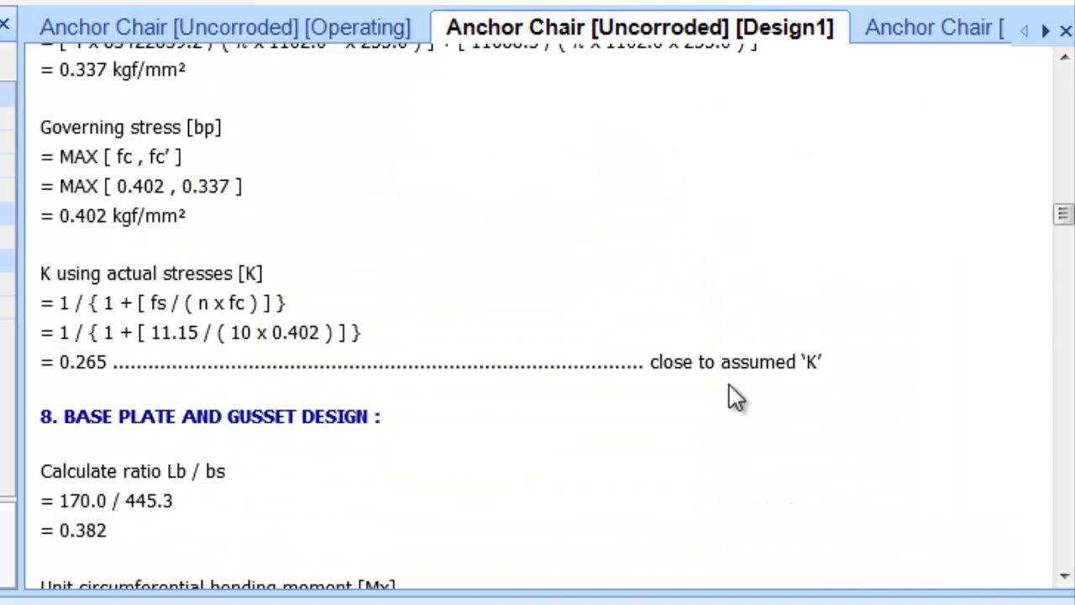
scroll(730, 397, "down", 11)
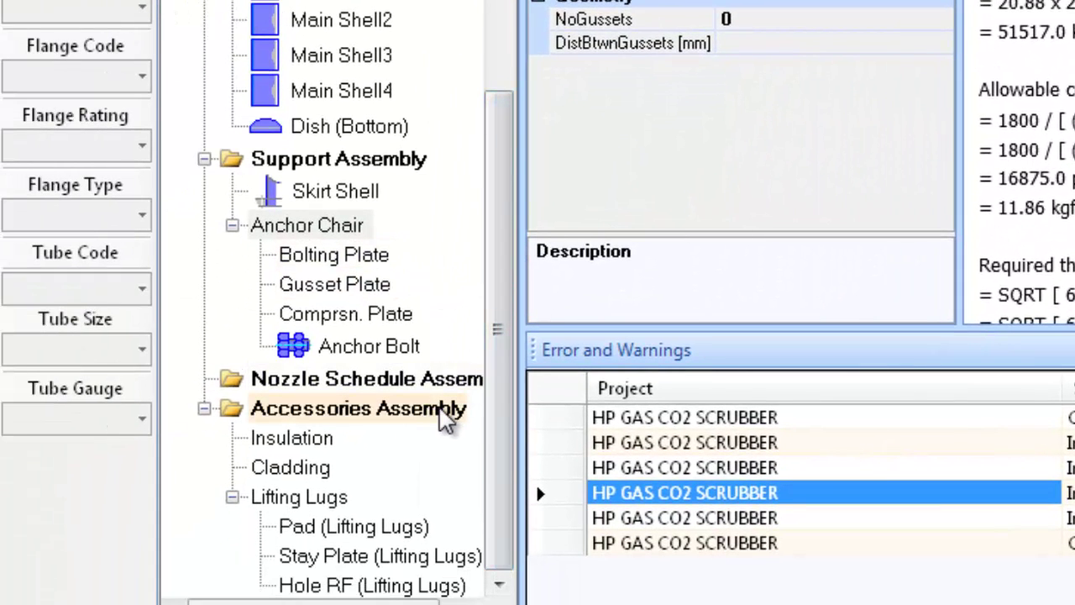
- Add two platforms to the Accessories Assembly
left_click(420, 409)
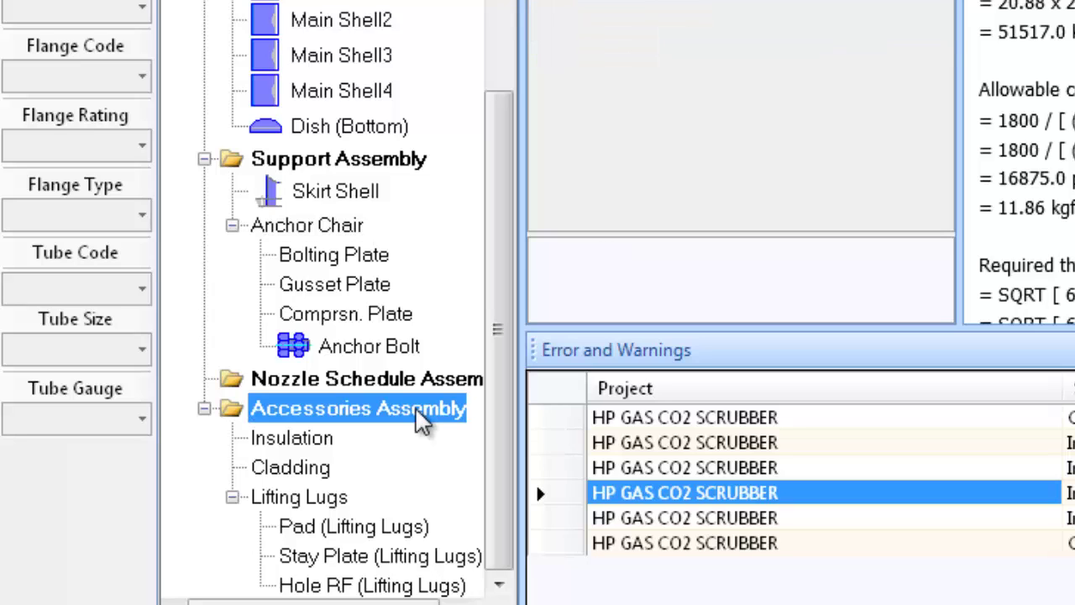
right_click(417, 413)
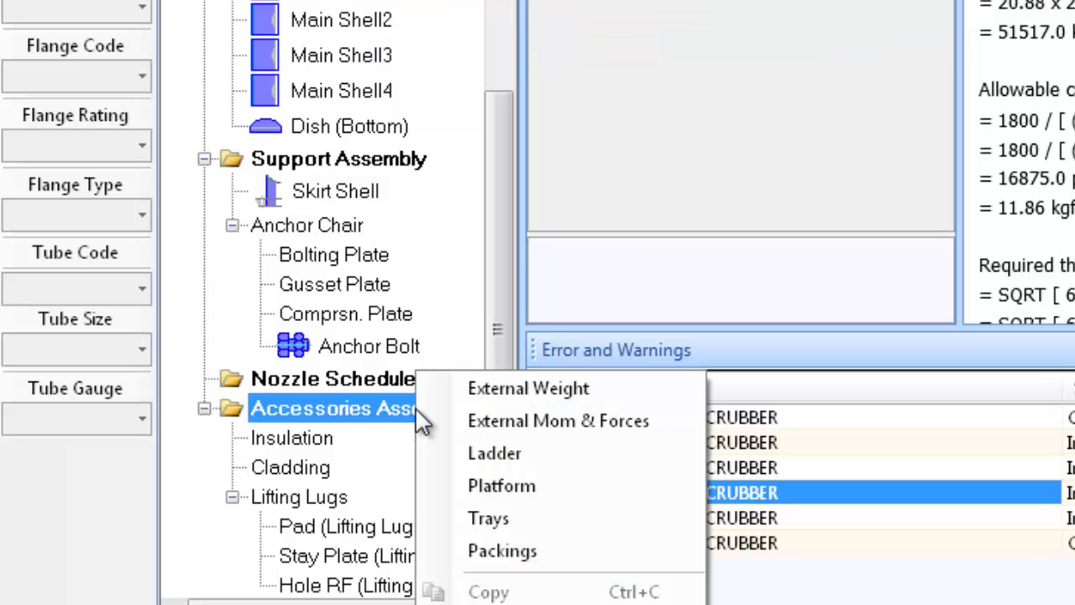
left_click(475, 487)
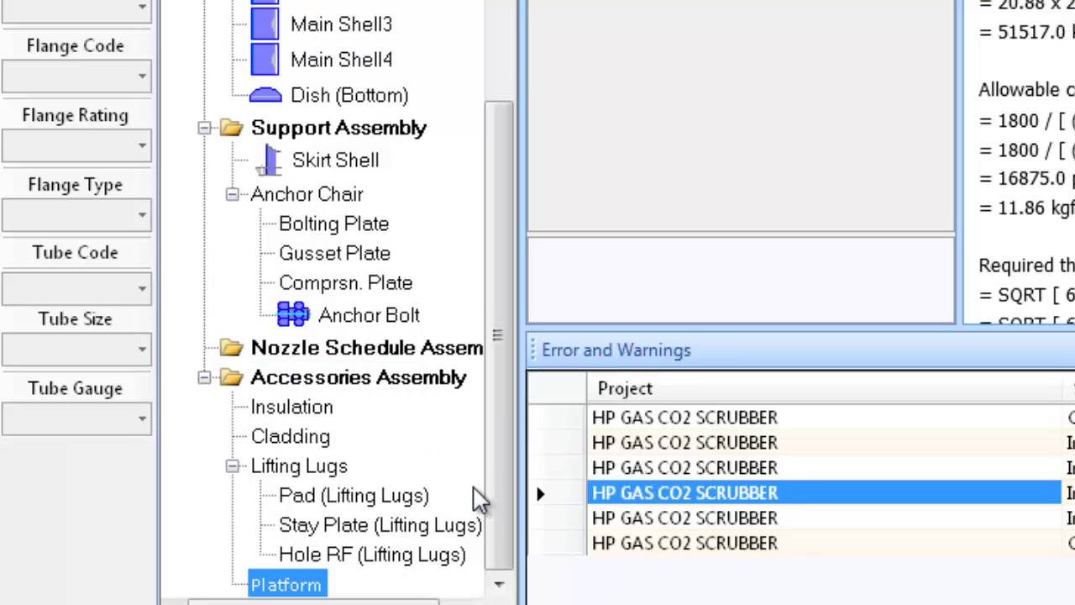
left_click(336, 388)
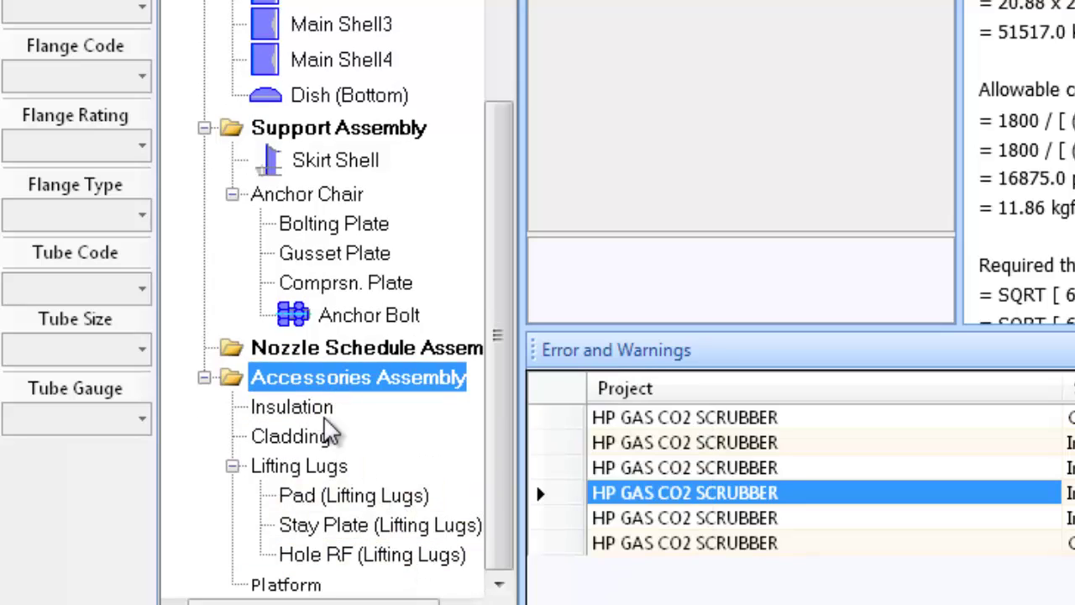
right_click(407, 393)
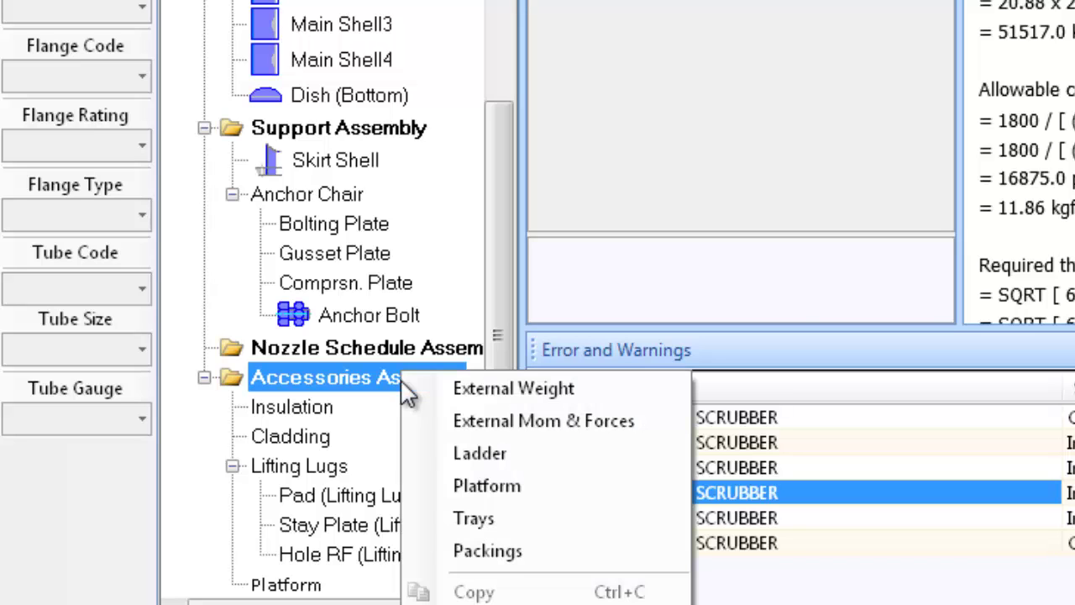
left_click(487, 493)
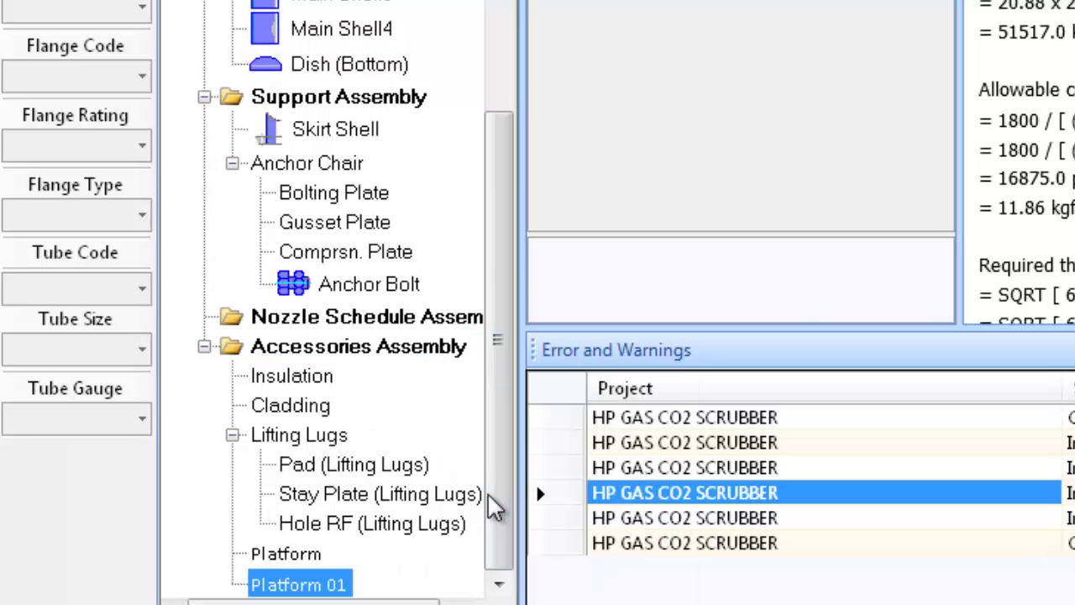
- Add a ladder to the Accessories Assembly
left_click(364, 362)
right_click(364, 361)
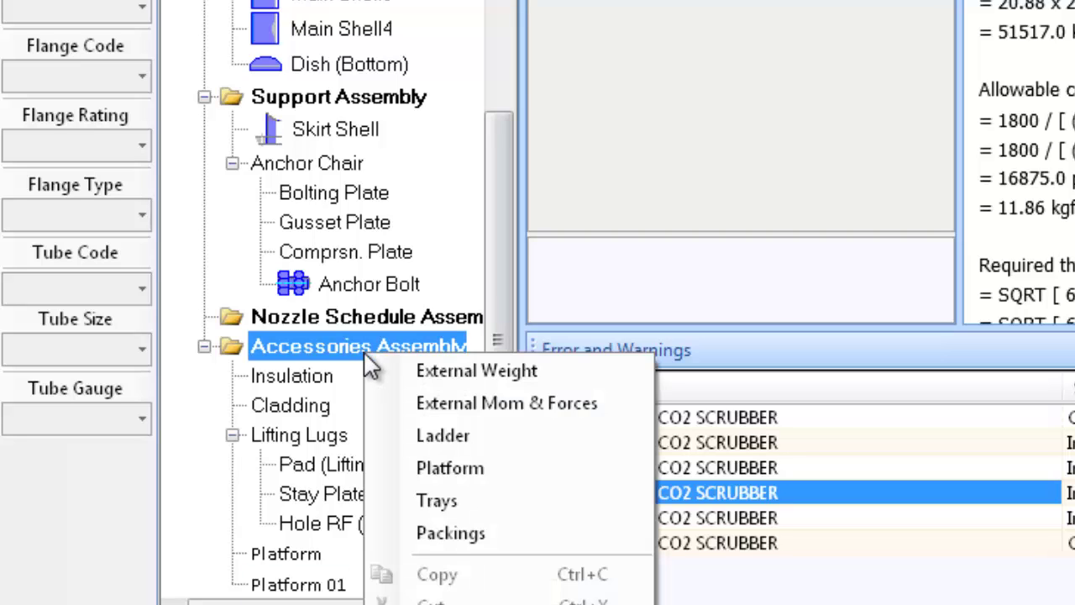
left_click(439, 443)
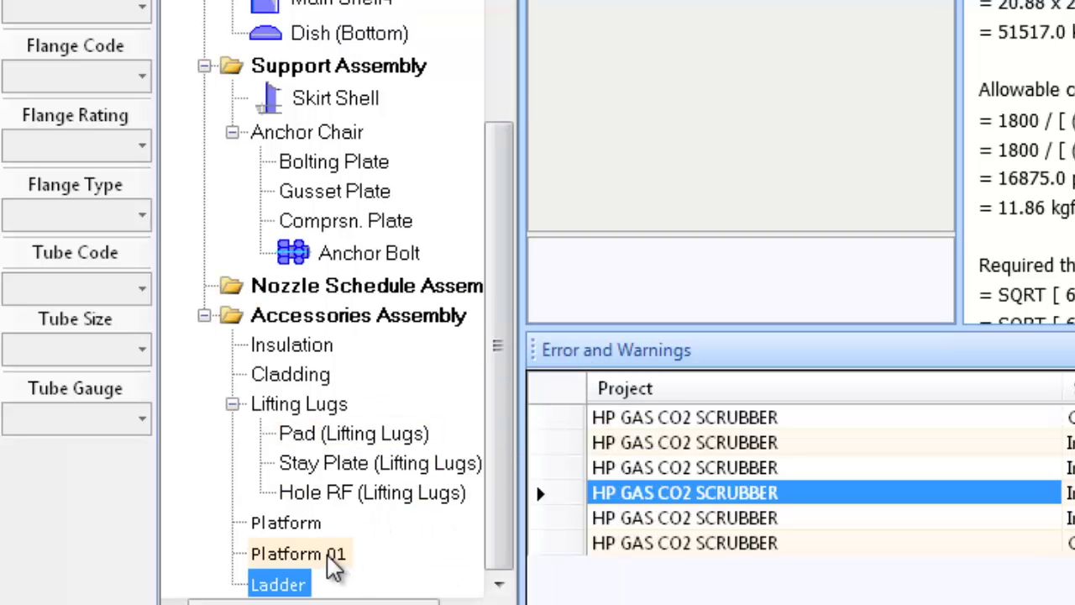
- Rename the first platform as Platform (Top) and connect it to Main Shell1
left_click(308, 530)
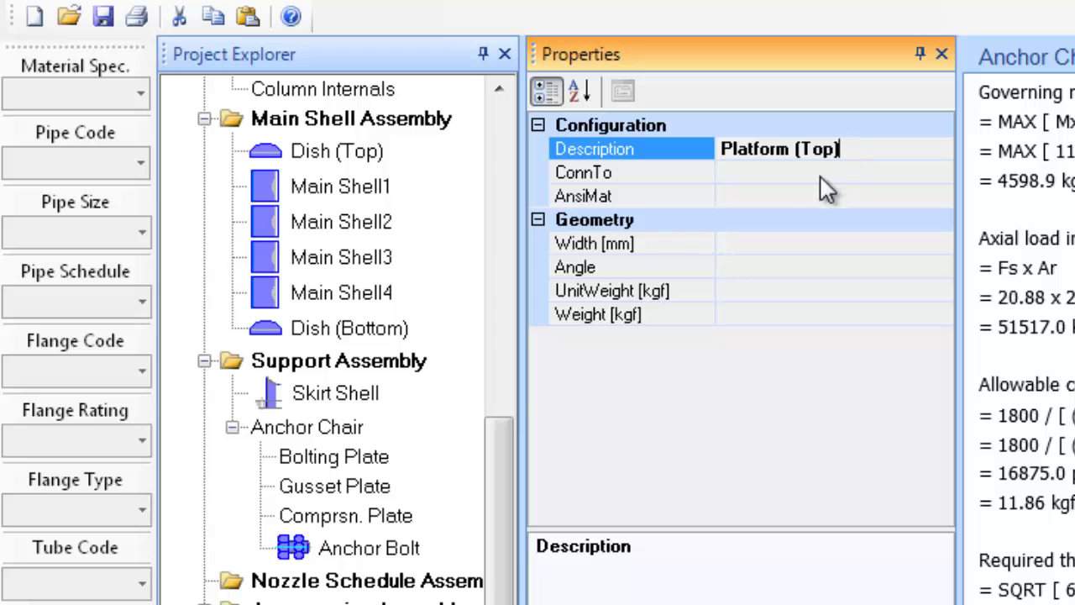
left_click(382, 192)
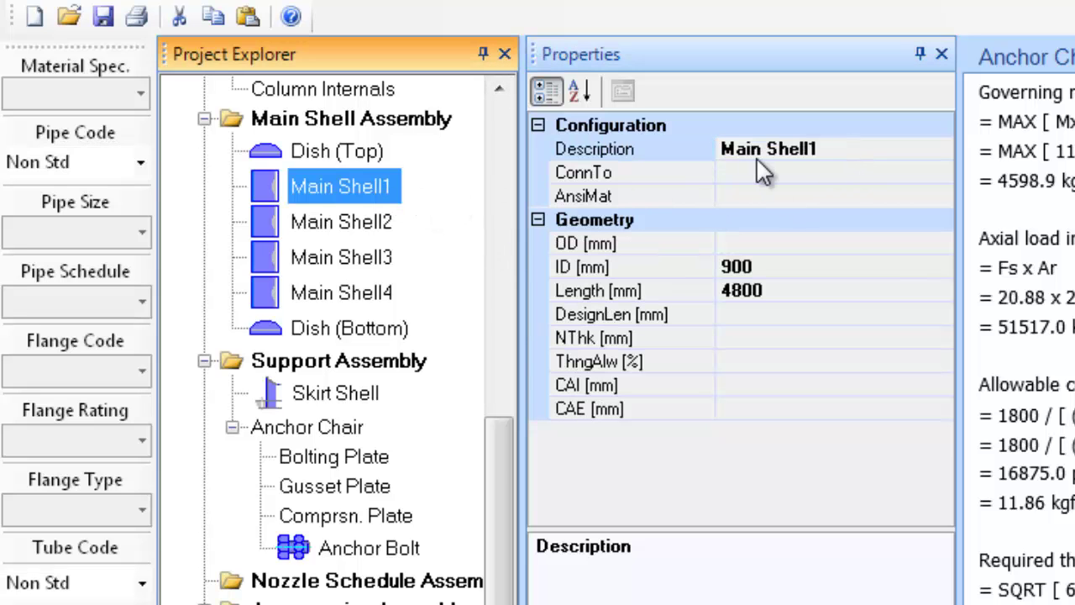
left_click(853, 146)
double_click(853, 146)
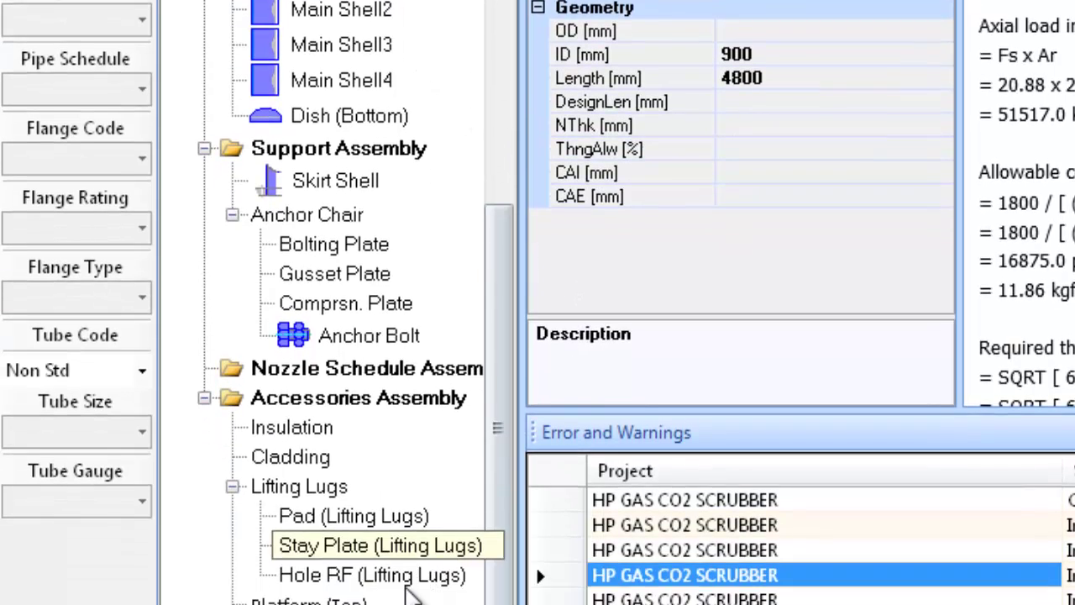
left_click(311, 601)
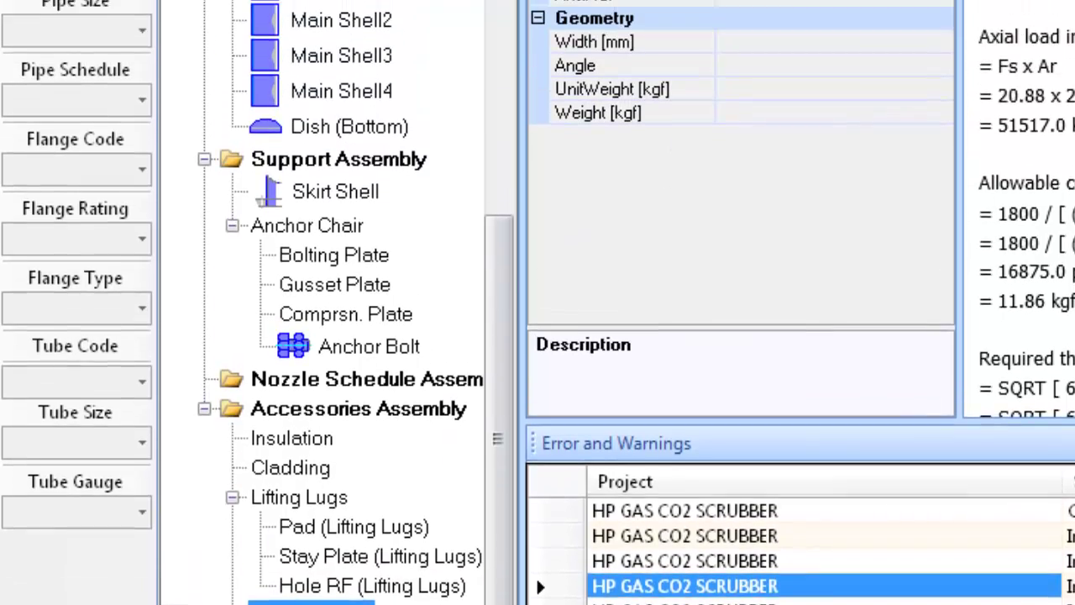
left_click(727, 118)
type("Main Shell1")
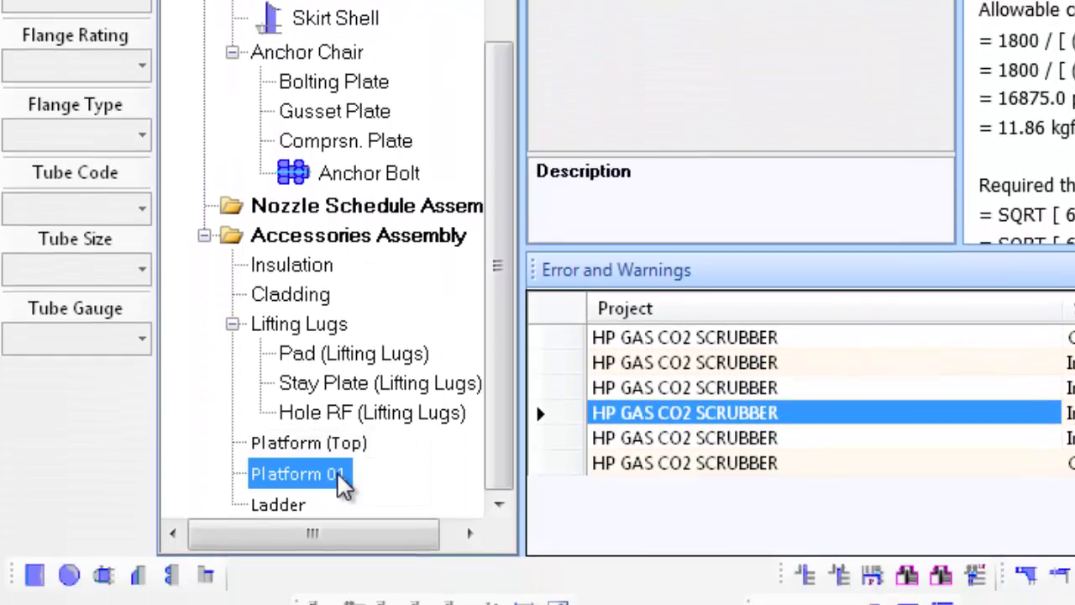
- Rename Platform 01 as Platform (Middle) and connect it to Main Shell4
left_click(338, 478)
left_click(824, 78)
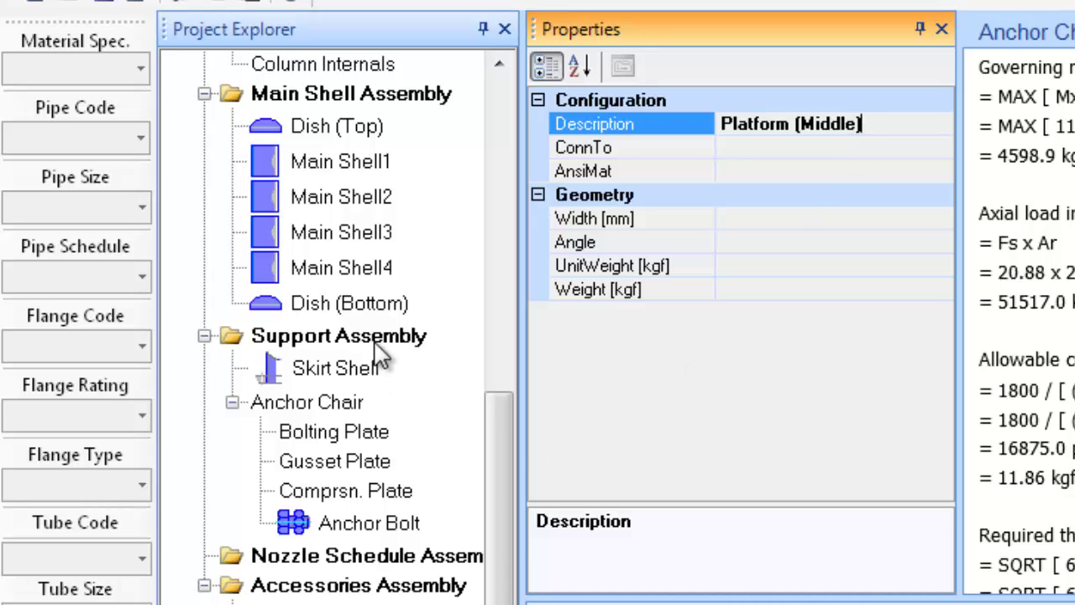
left_click(375, 268)
left_click(851, 124)
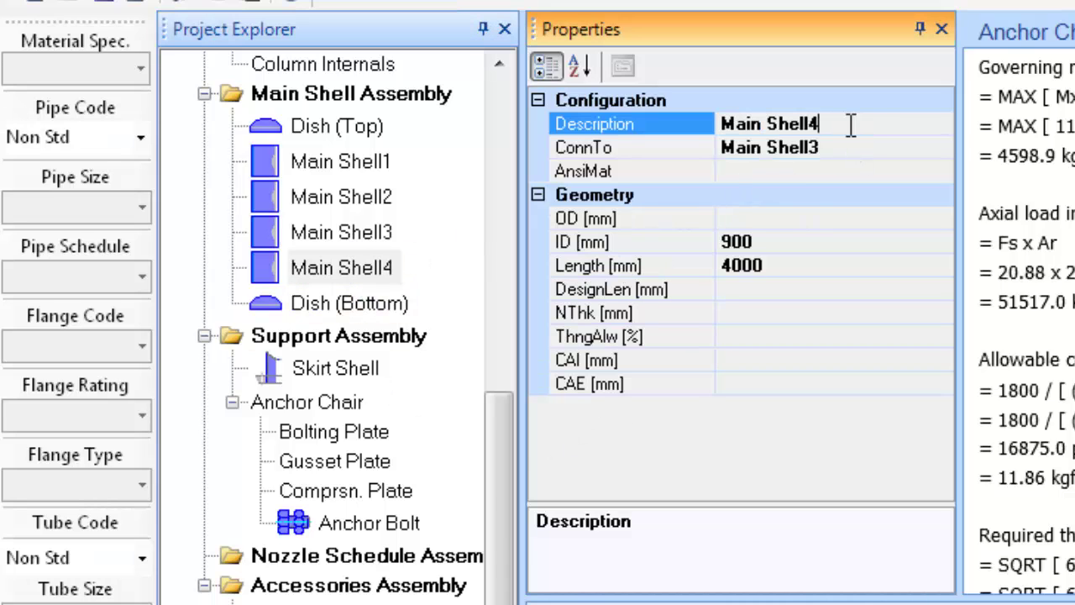
double_click(850, 124)
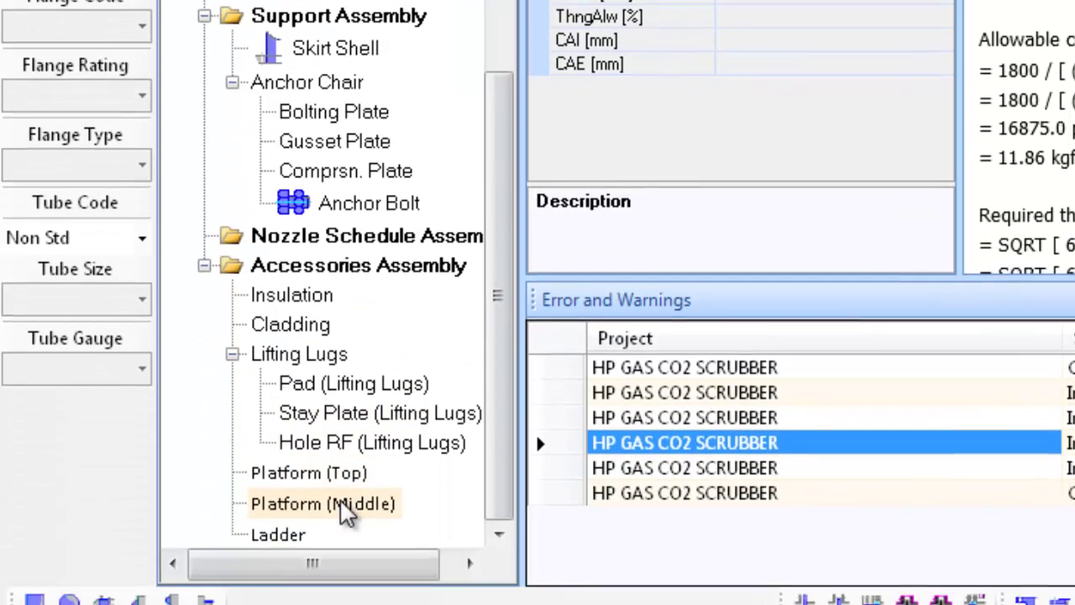
left_click(343, 507)
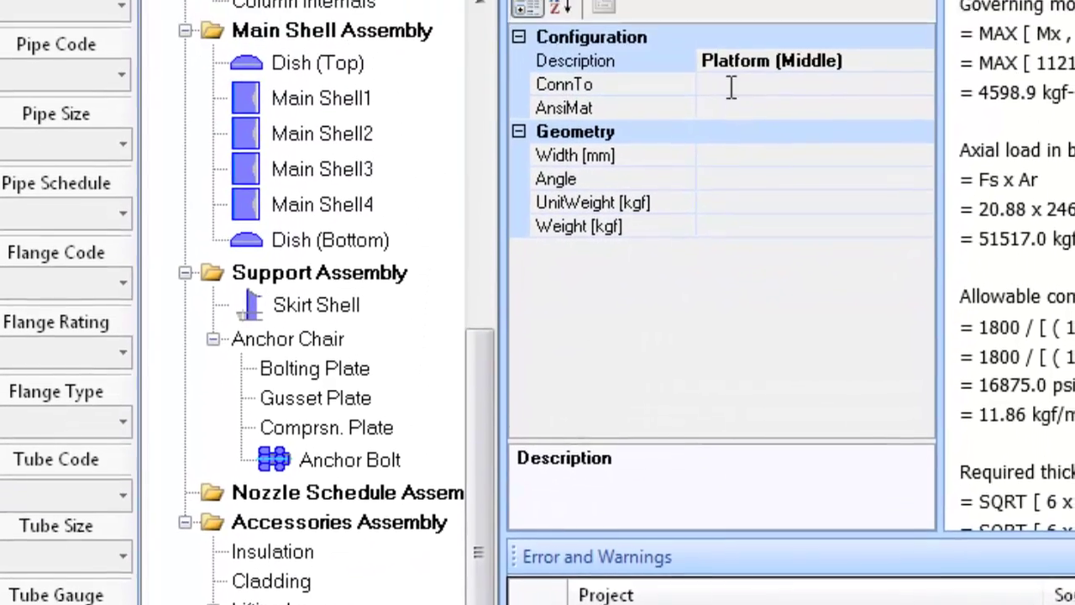
left_click(777, 0)
left_click(772, 240)
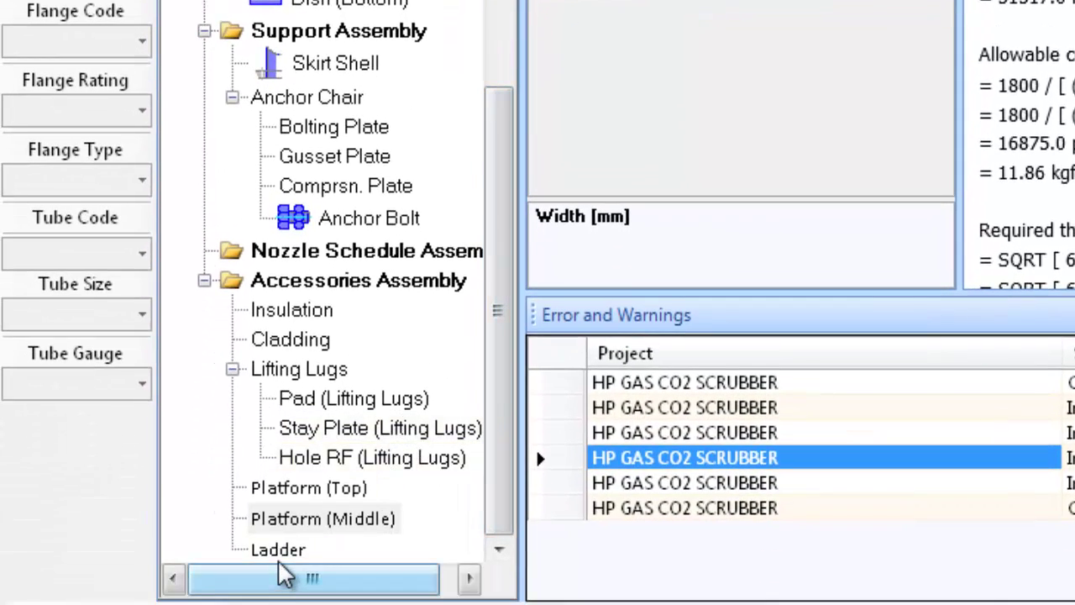
- Set the ladder's type to Cage Ladder
left_click(278, 549)
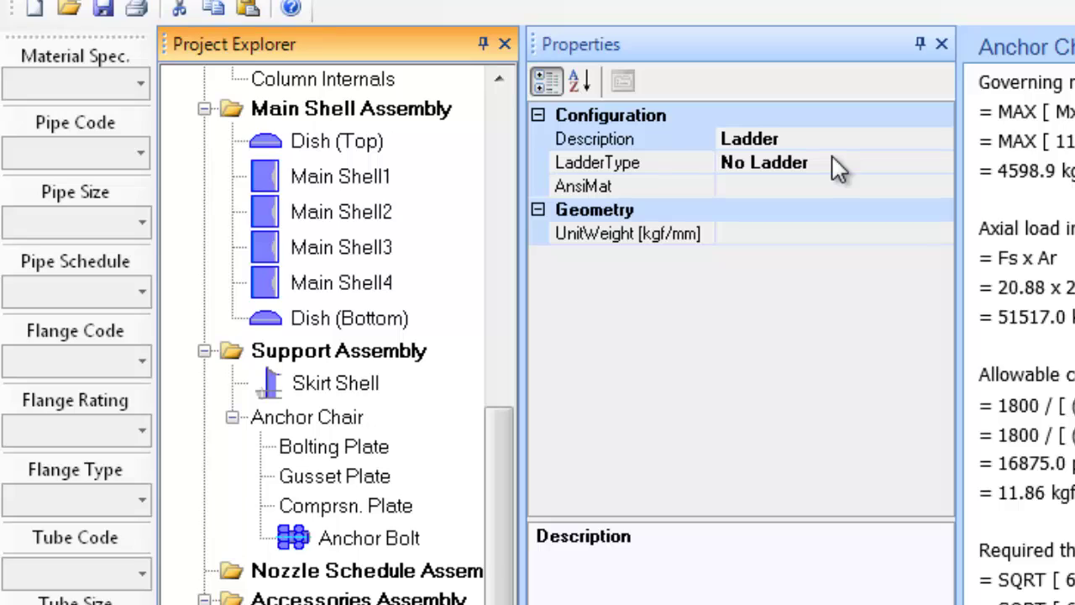
left_click(832, 162)
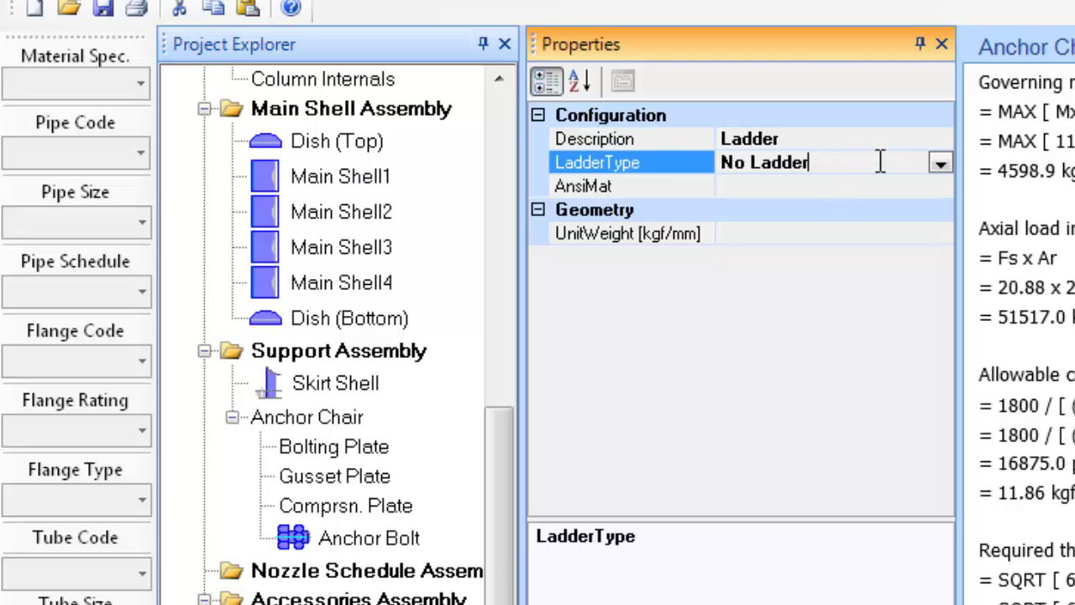
left_click(942, 163)
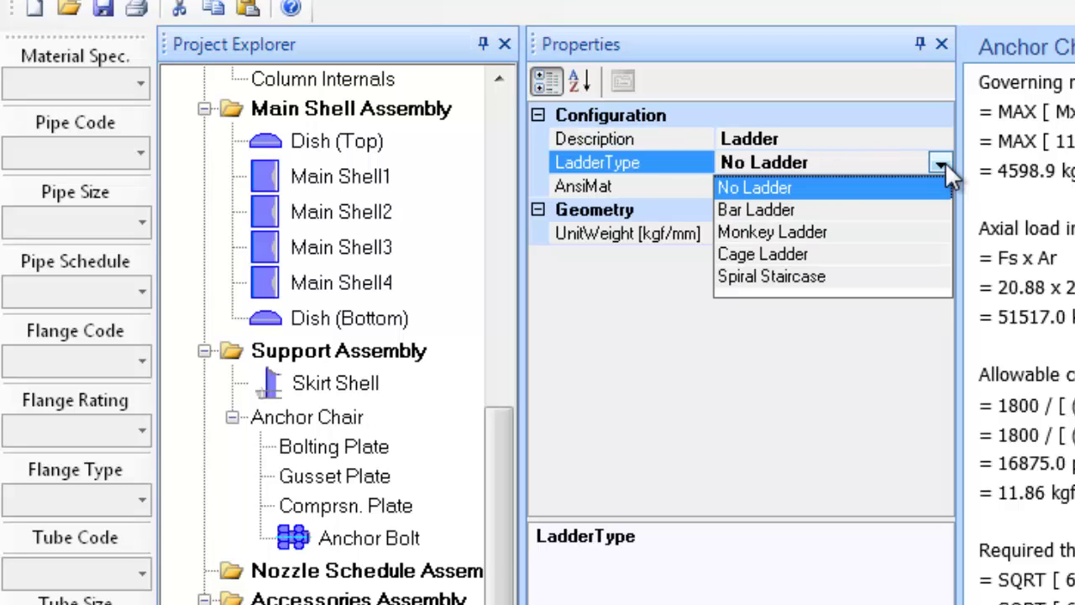
left_click(826, 253)
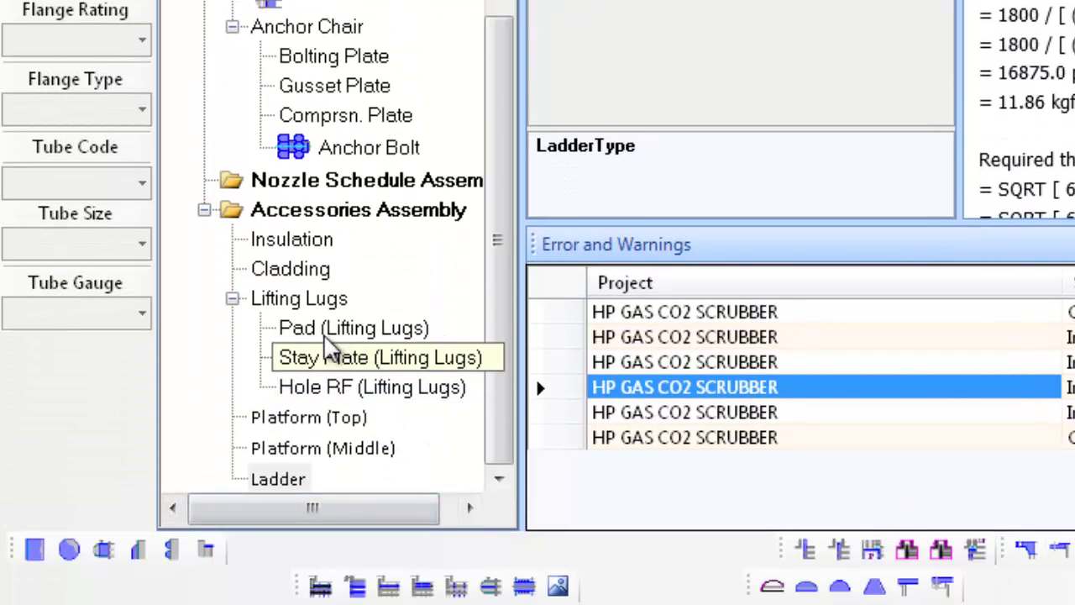
- Add two packings to the Accessories Assembly
left_click(358, 214)
right_click(358, 214)
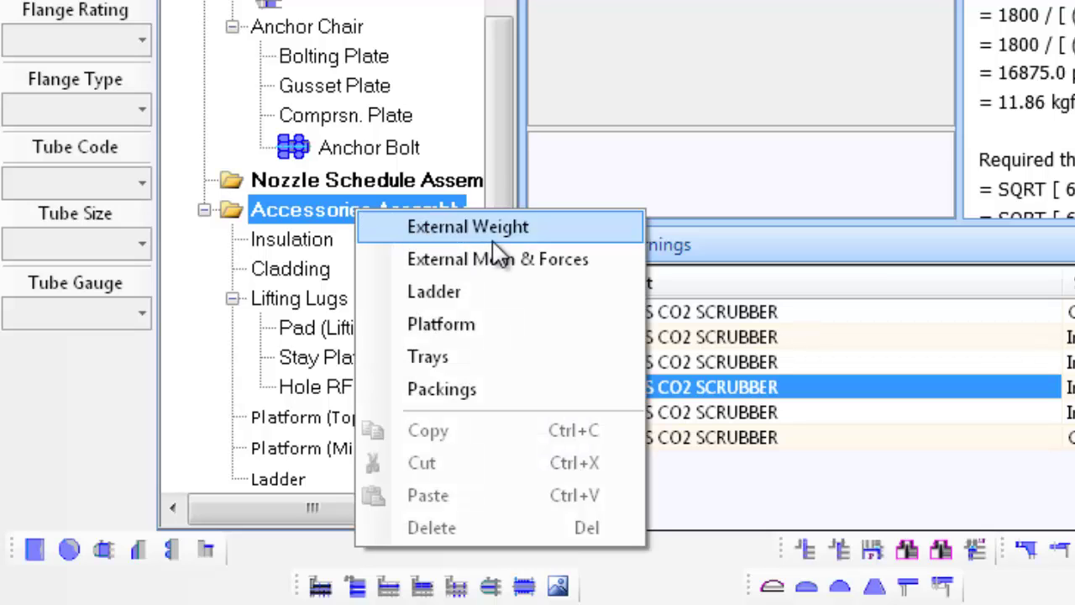
left_click(477, 388)
left_click(376, 187)
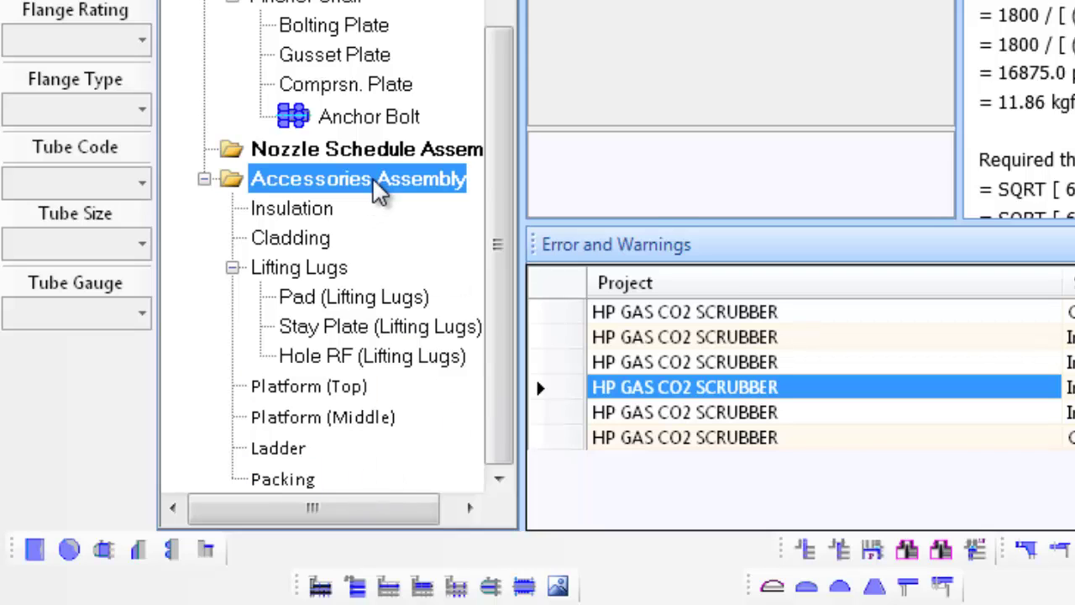
right_click(377, 186)
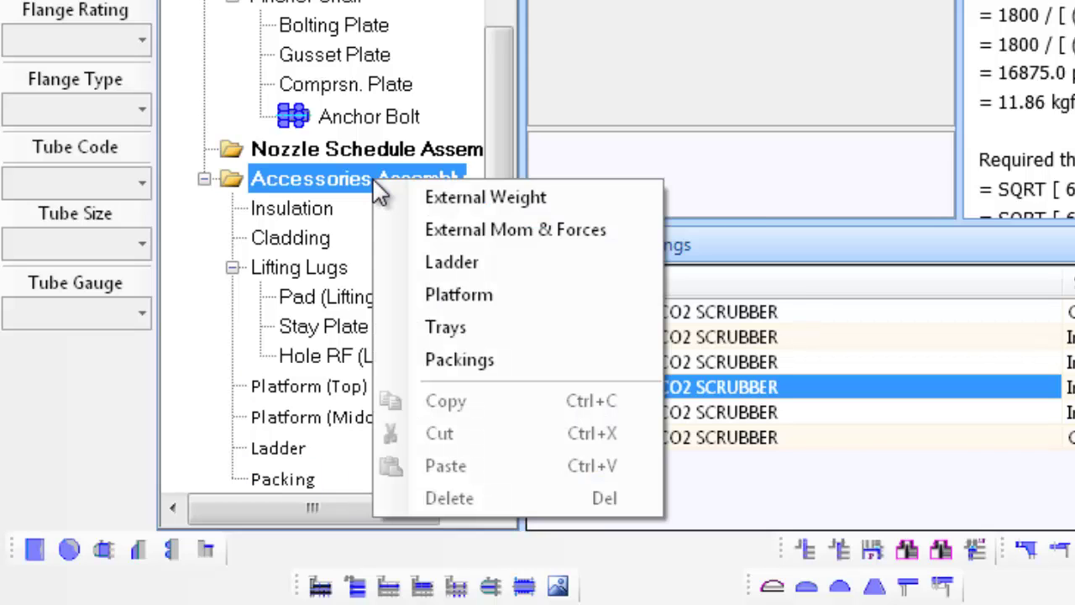
left_click(504, 360)
- Rename the first packing as Packing (Top) and connect it to Main Shell2
left_click(308, 451)
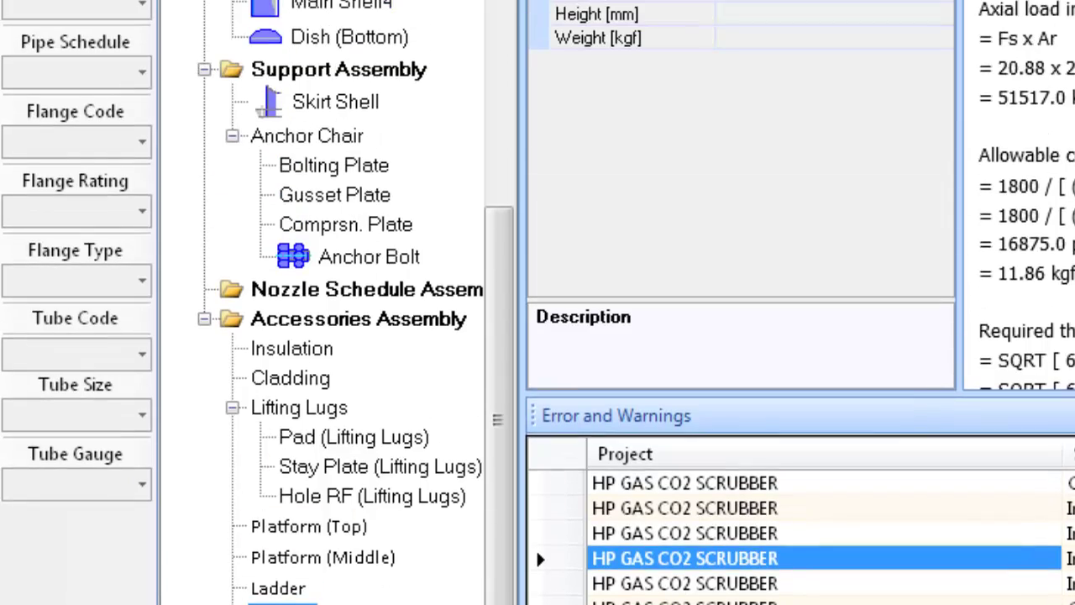
left_click(845, 137)
left_click(837, 145)
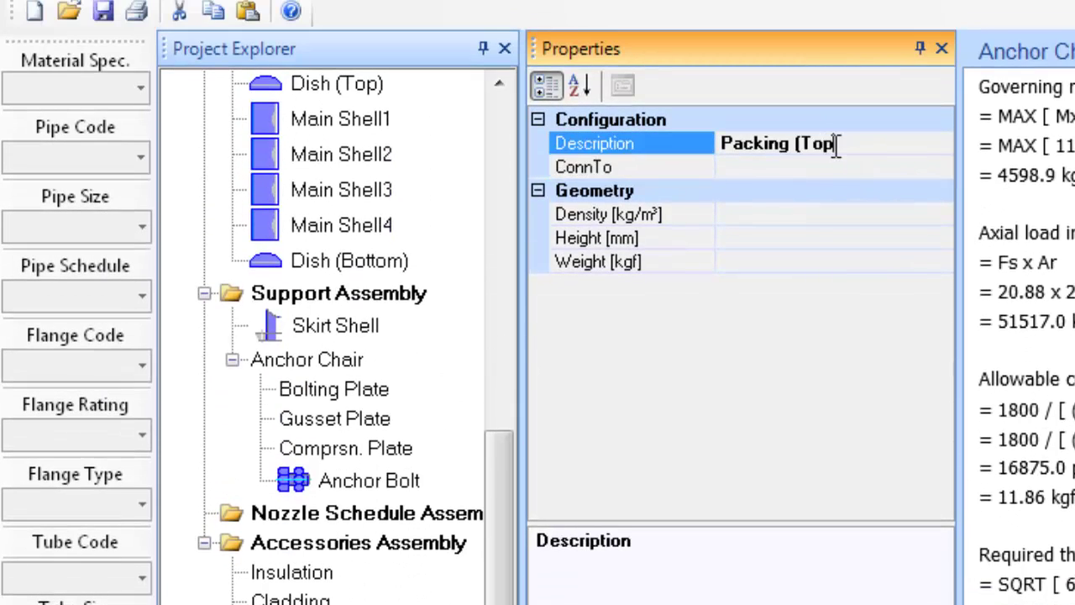
left_click(382, 154)
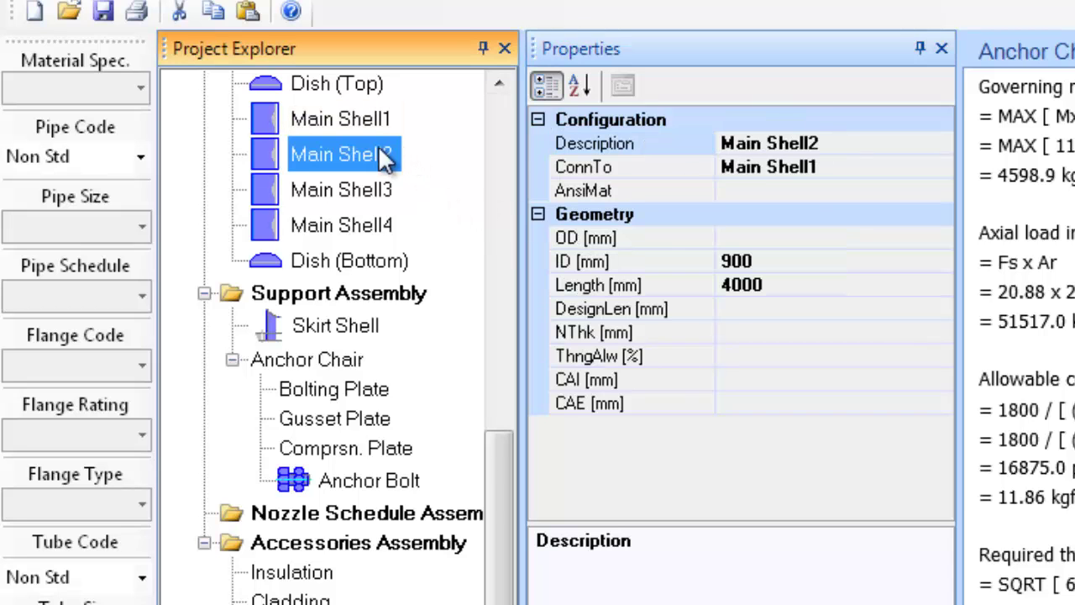
left_click(857, 142)
double_click(856, 142)
key("ctrl+c")
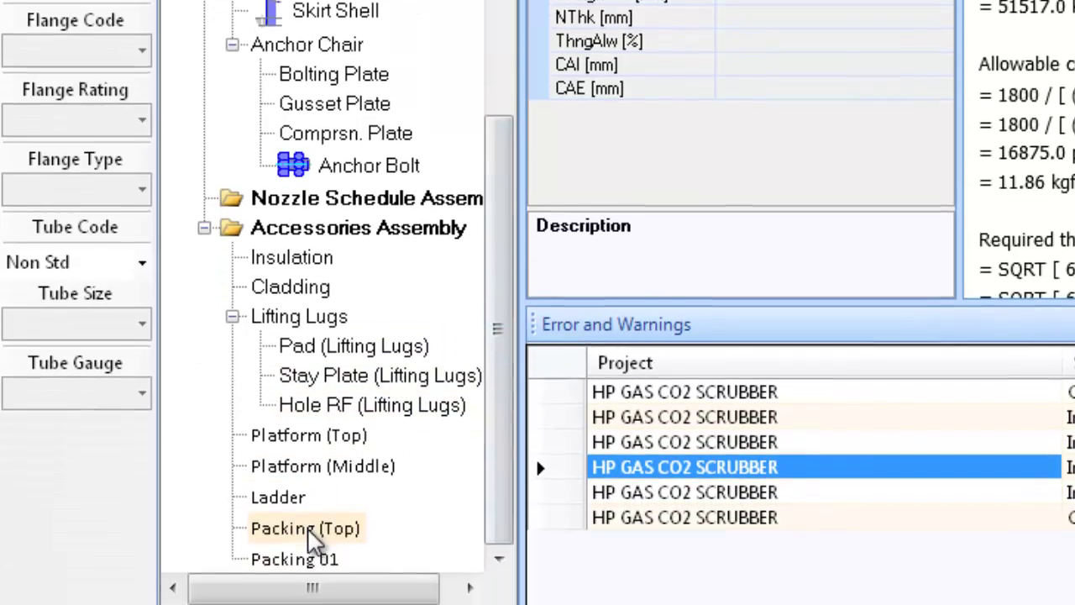
left_click(312, 558)
left_click(309, 528)
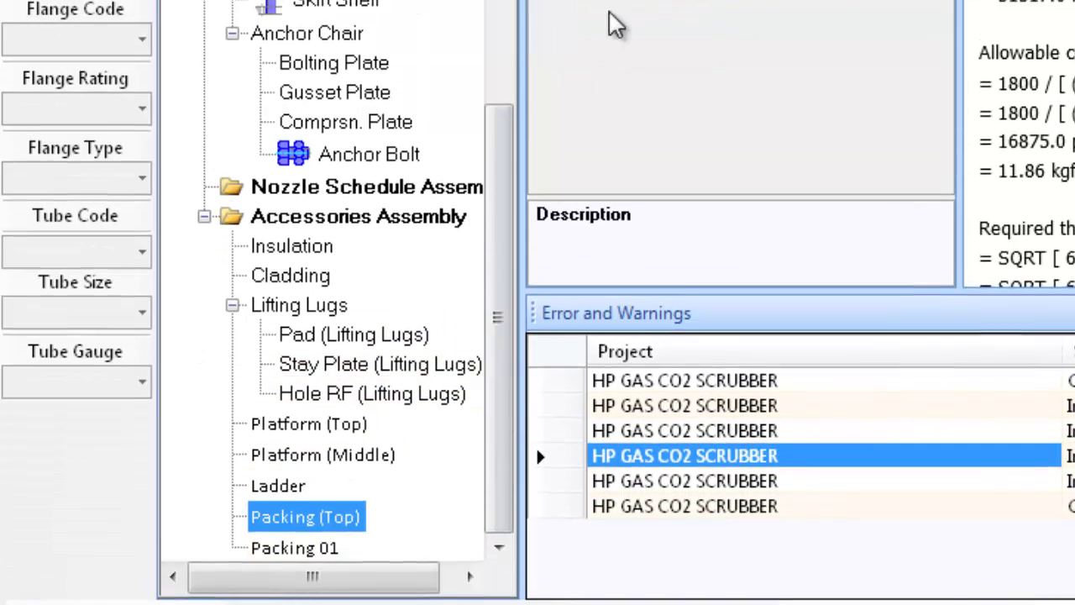
left_click(756, 173)
key("ctrl+v")
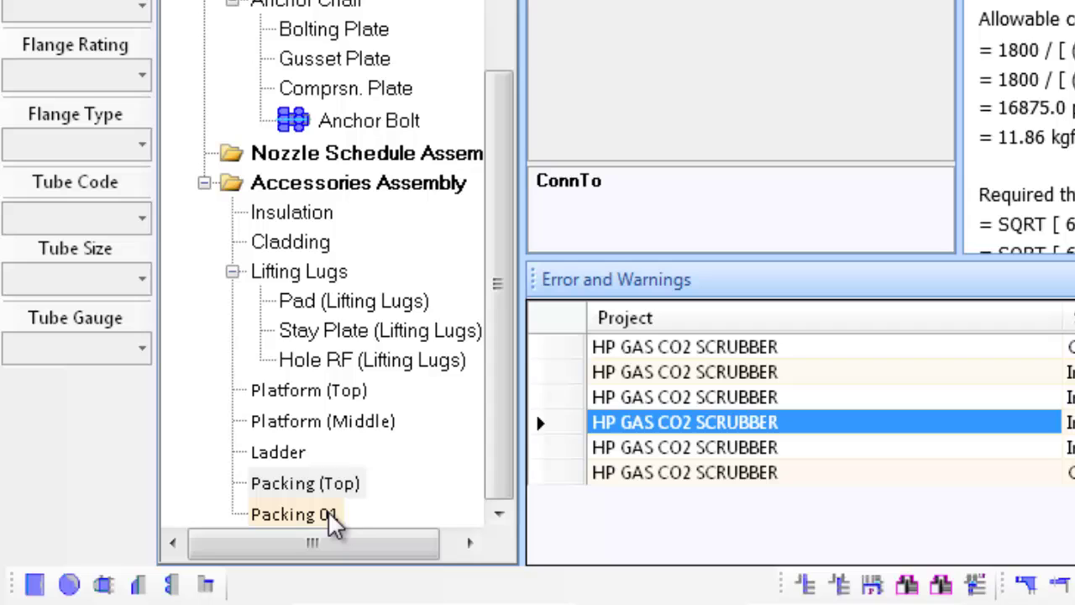
- Rename Packing 01 as Packing (Bottom) and connect it to Main Shell3
left_click(326, 512)
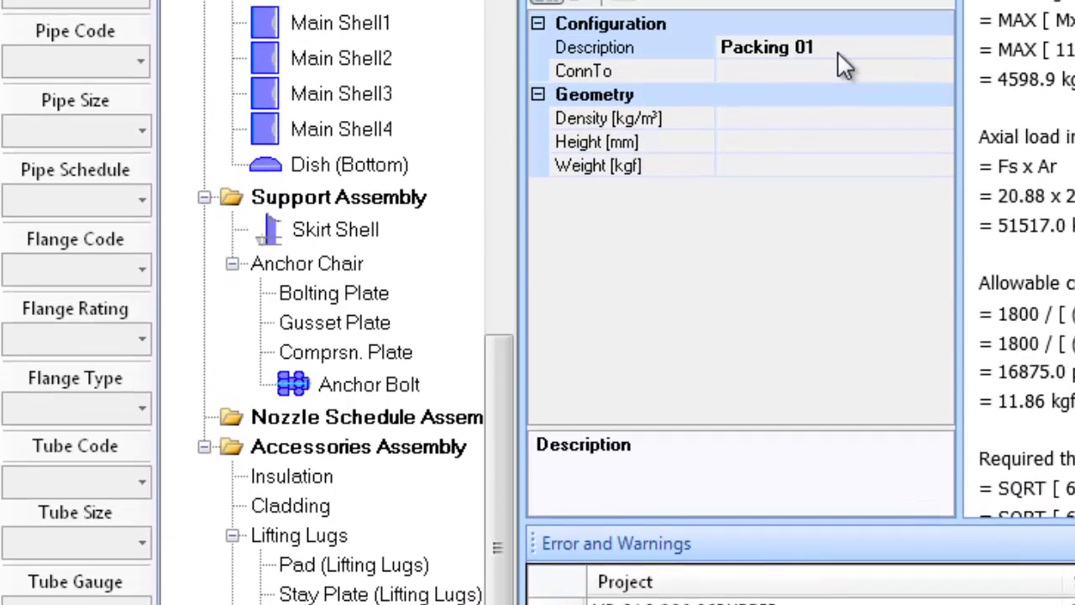
left_click(813, 47)
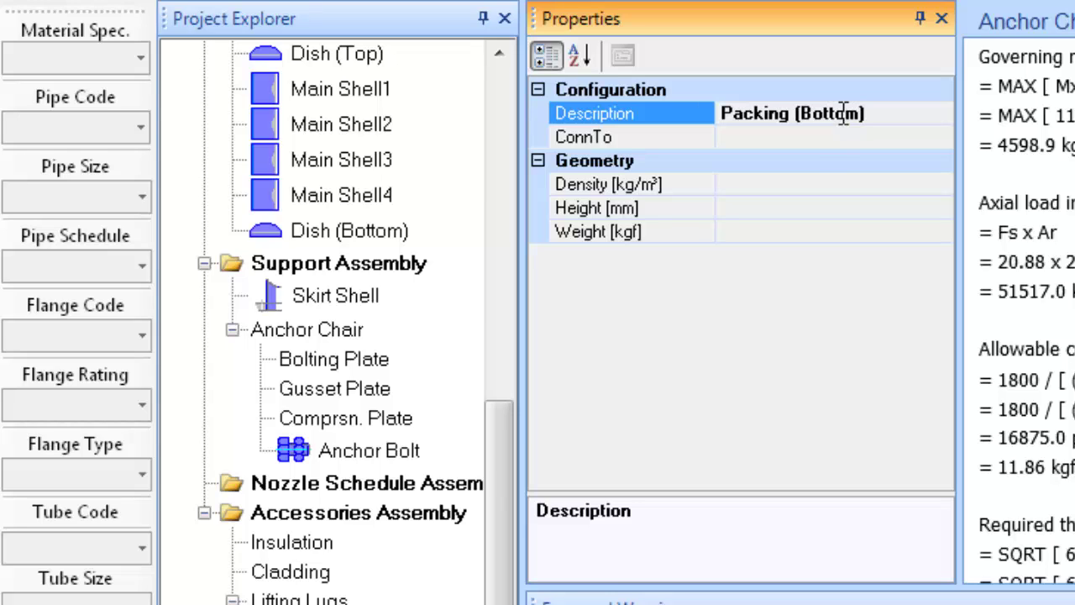
left_click(354, 159)
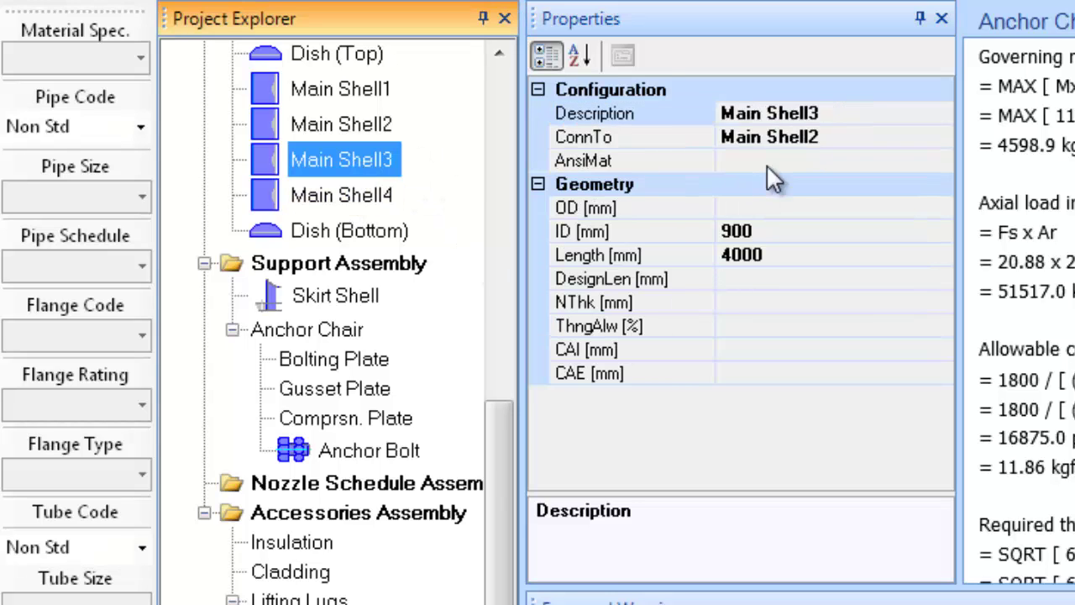
left_click(852, 114)
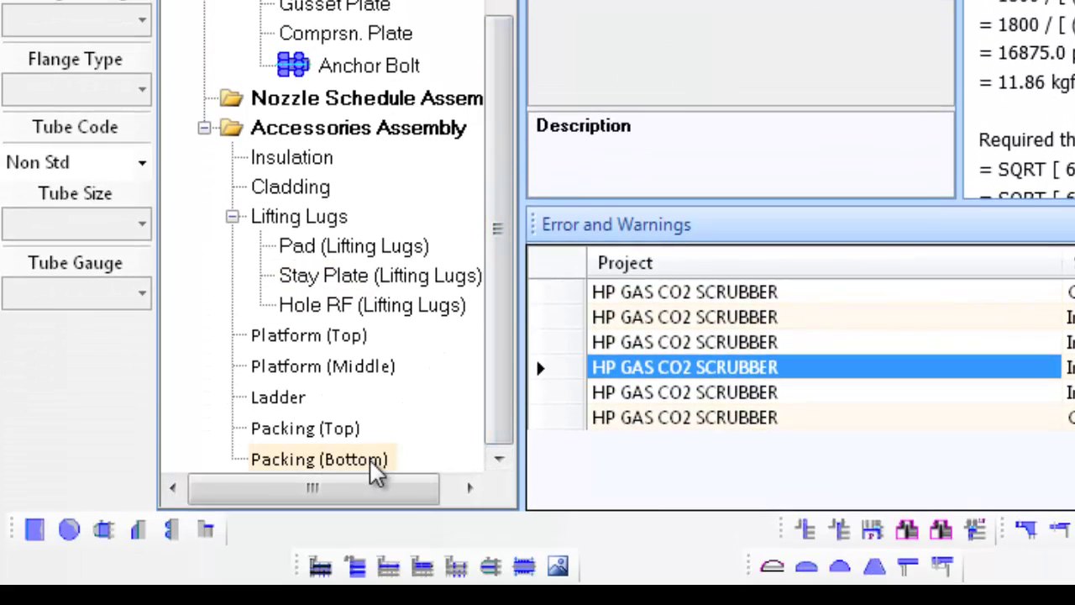
left_click(371, 461)
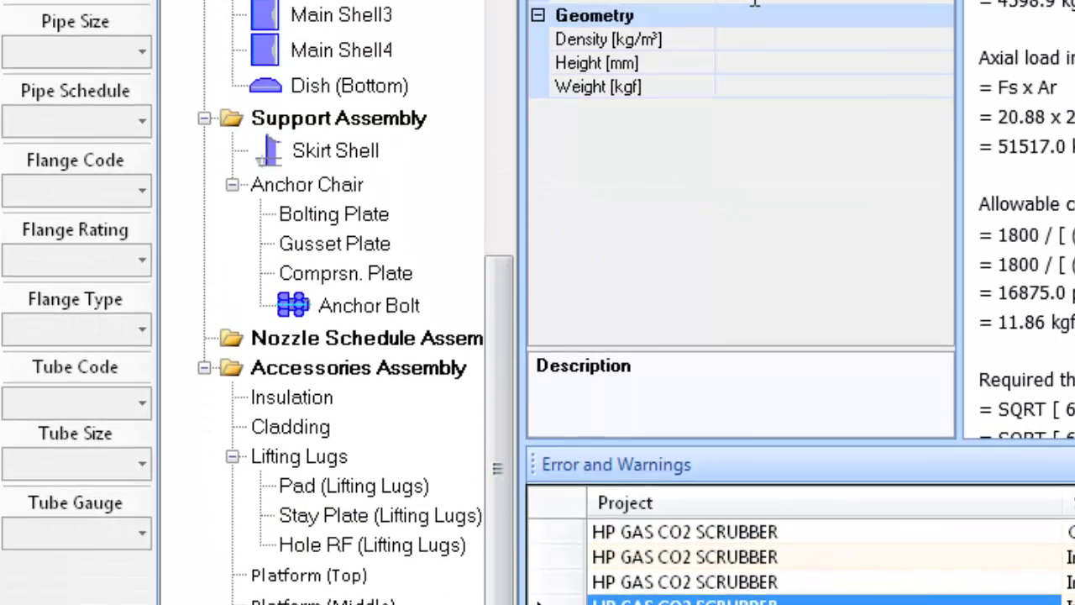
left_click(754, 152)
type("Main Shell3")
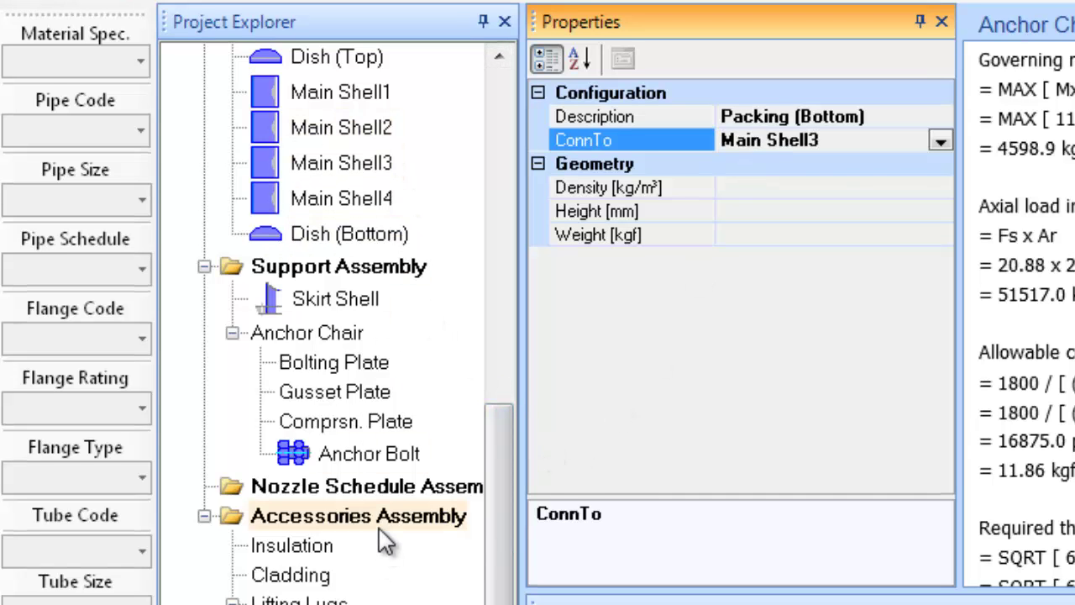
- Add a tray to the Accessories Assembly and name it Tray (Top)
left_click(381, 521)
right_click(383, 519)
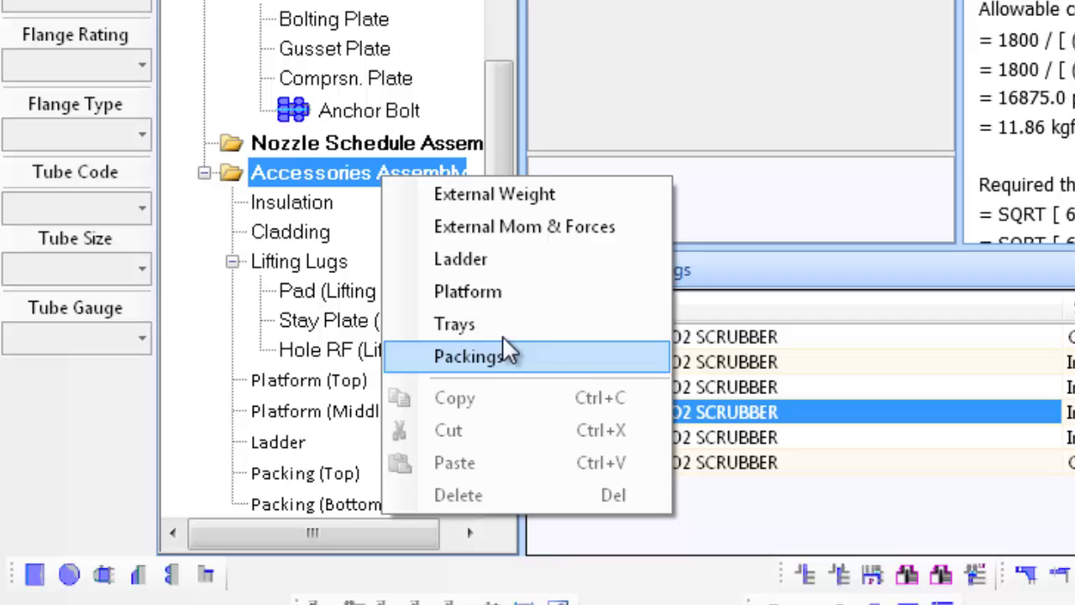
left_click(501, 326)
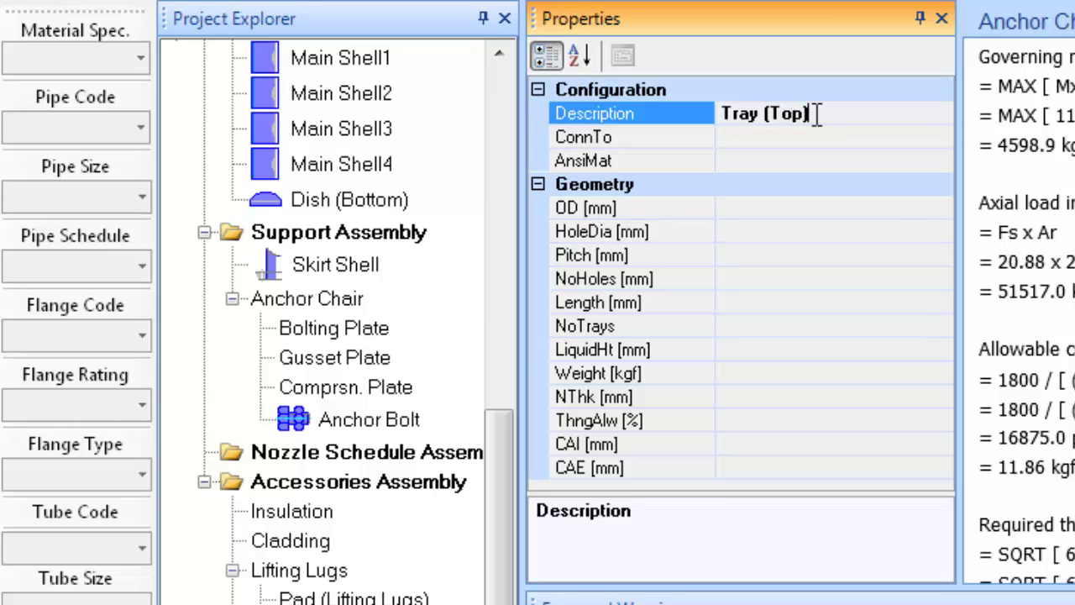
- Connect Tray (Top) to Main Shell1
left_click(372, 57)
left_click(848, 114)
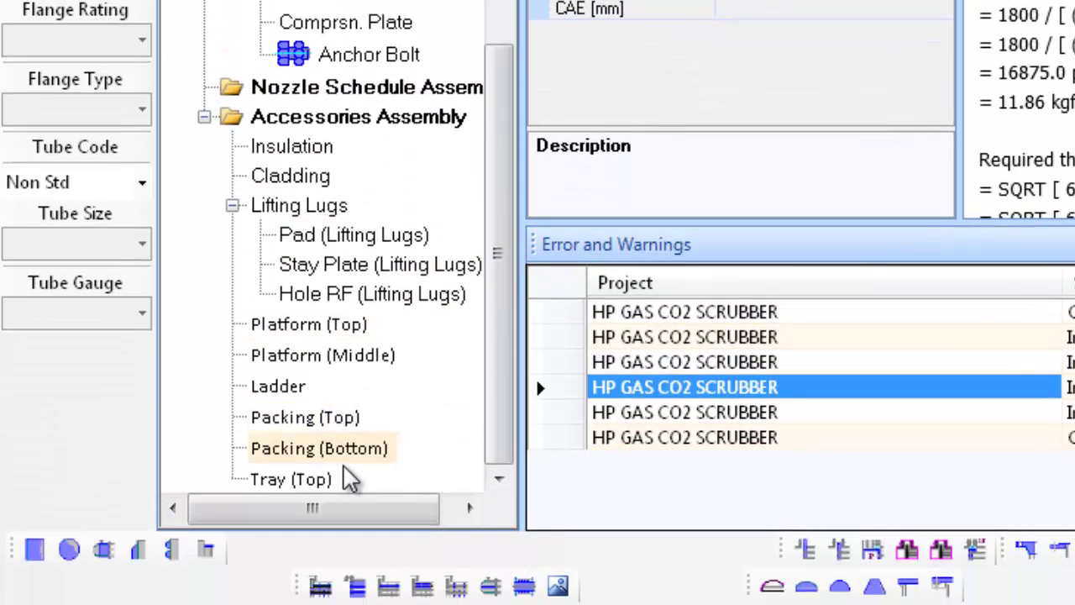
left_click(327, 486)
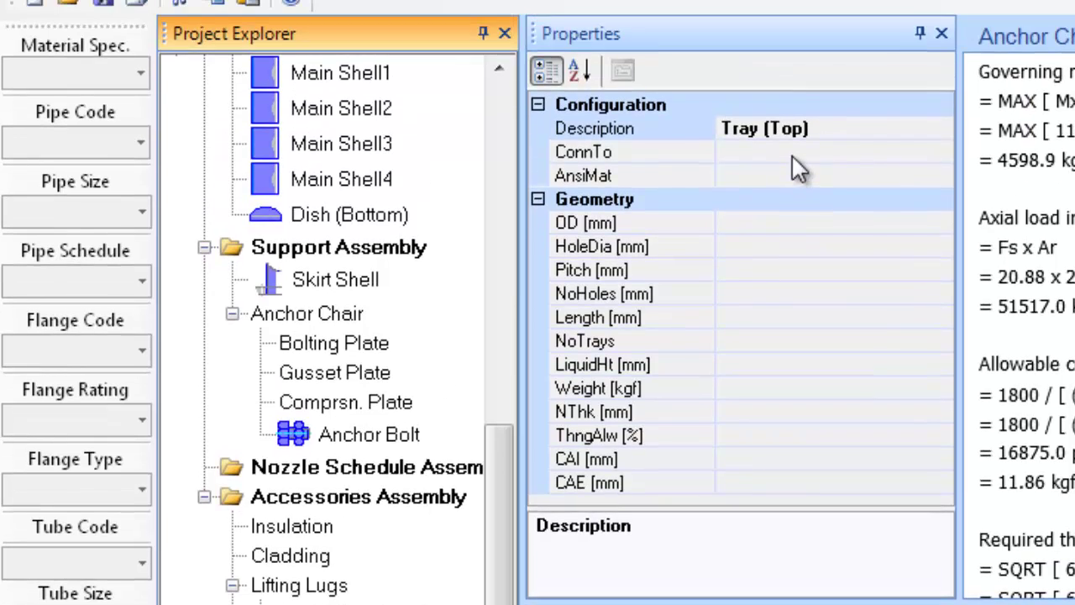
left_click(793, 153)
type("Main Shell1")
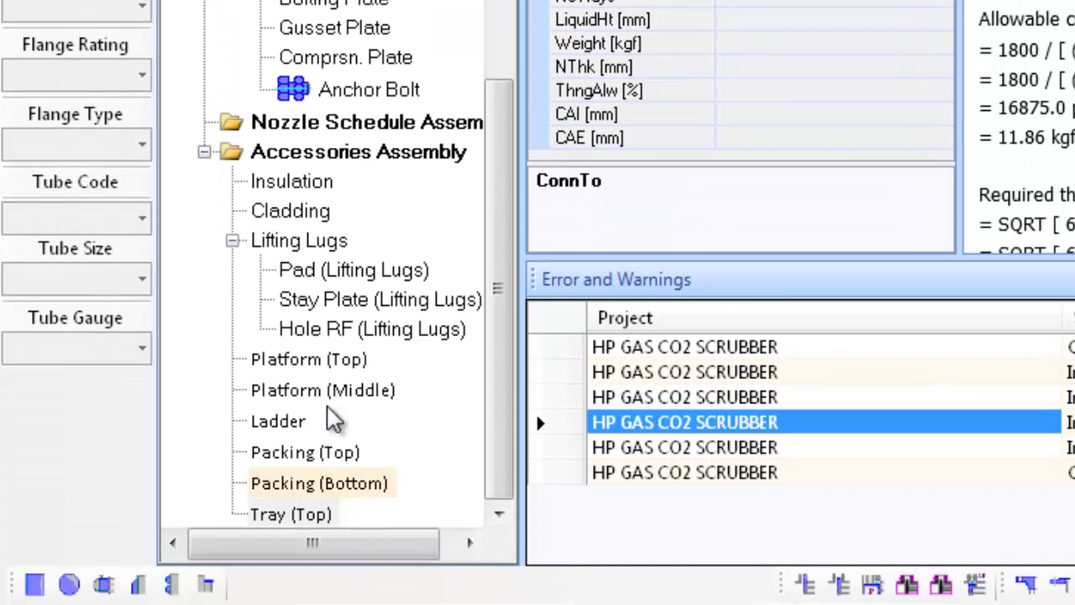
- Add a second tray to the Accessories Assembly and name it Tray (Botttom)
left_click(348, 153)
right_click(344, 153)
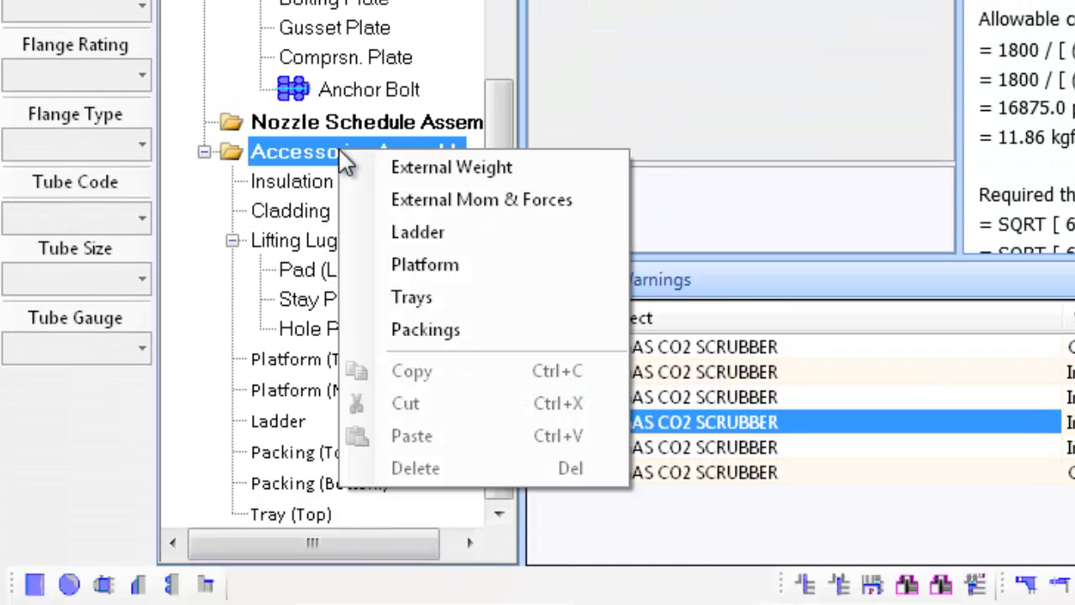
left_click(453, 299)
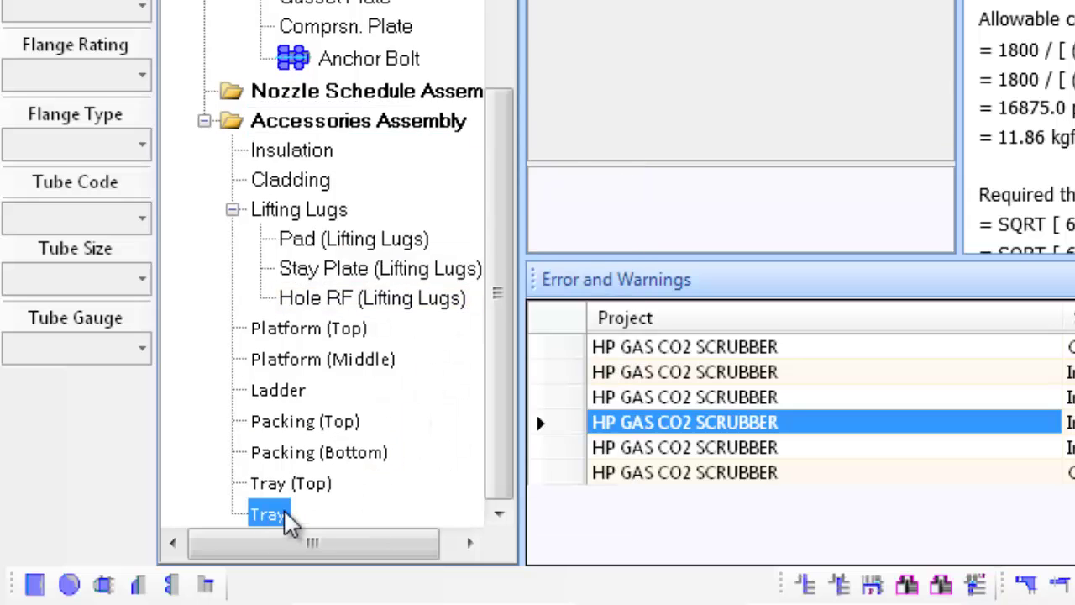
left_click(288, 579)
left_click(780, 35)
left_click(789, 19)
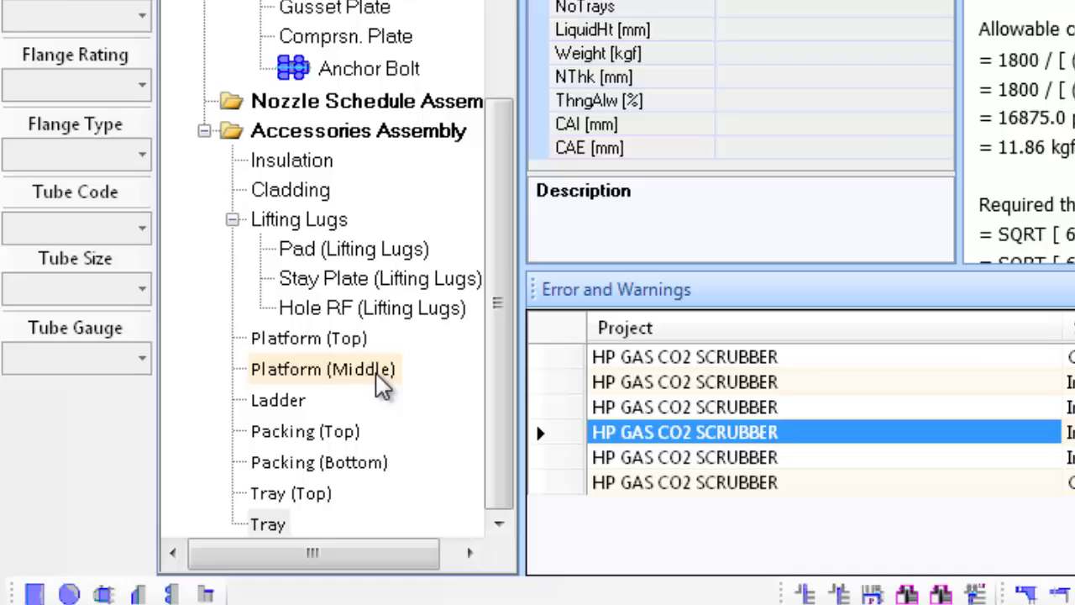
- Connect Tray (Botttom) to Main Shell4, copying the shell's description as the connection name
left_click(374, 376)
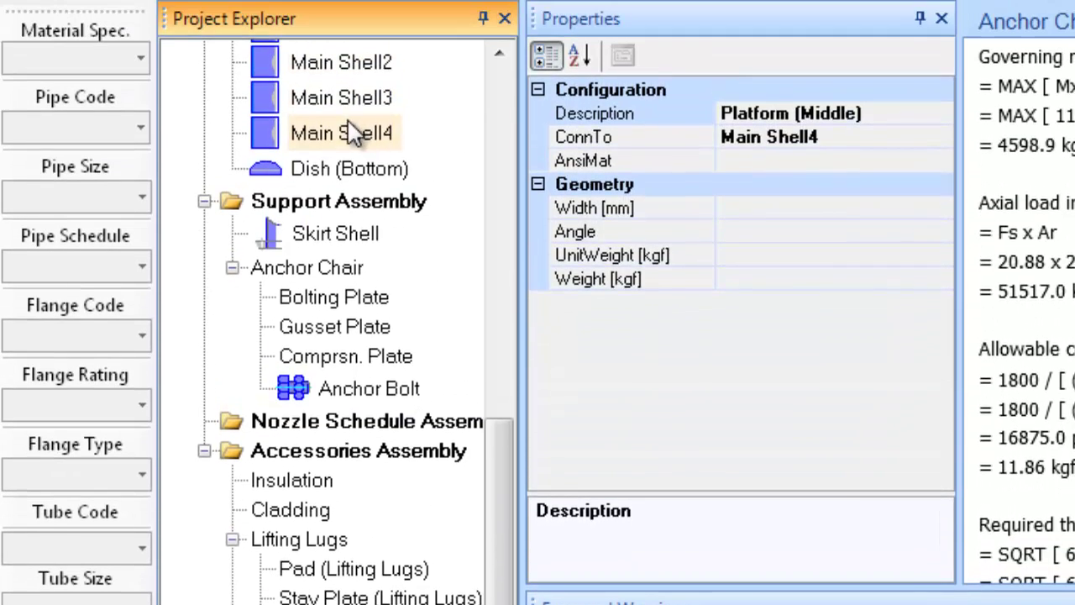
left_click(344, 132)
left_click(854, 113)
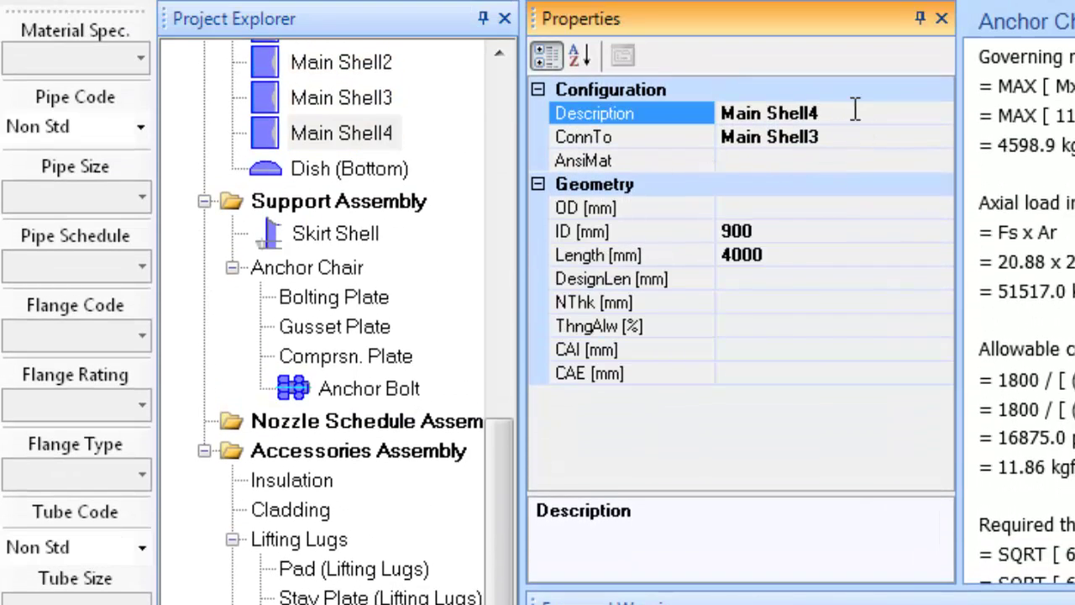
double_click(855, 112)
key("ctrl+c")
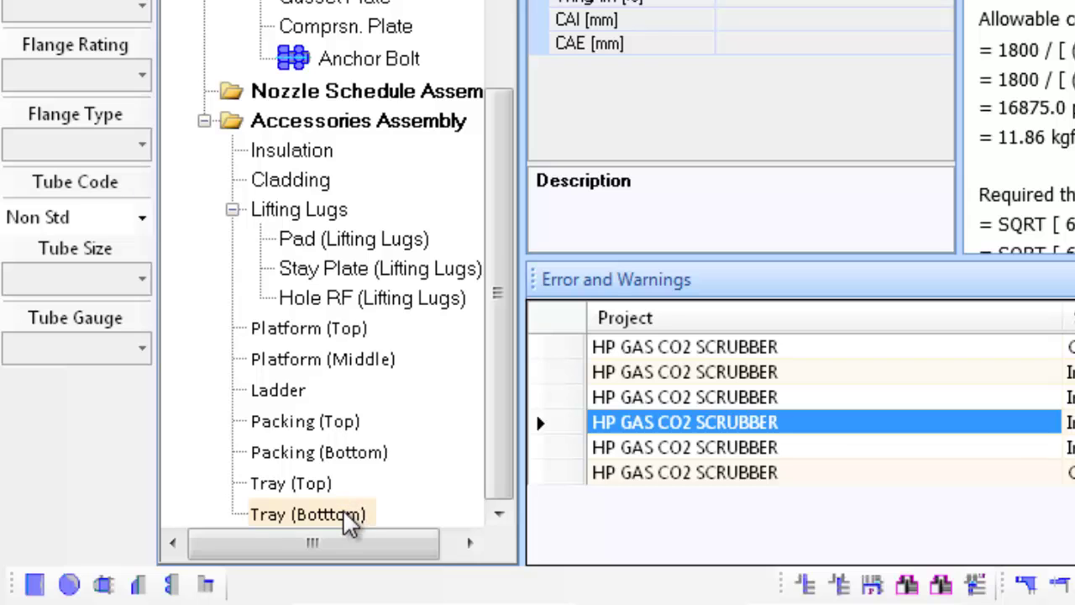
left_click(349, 517)
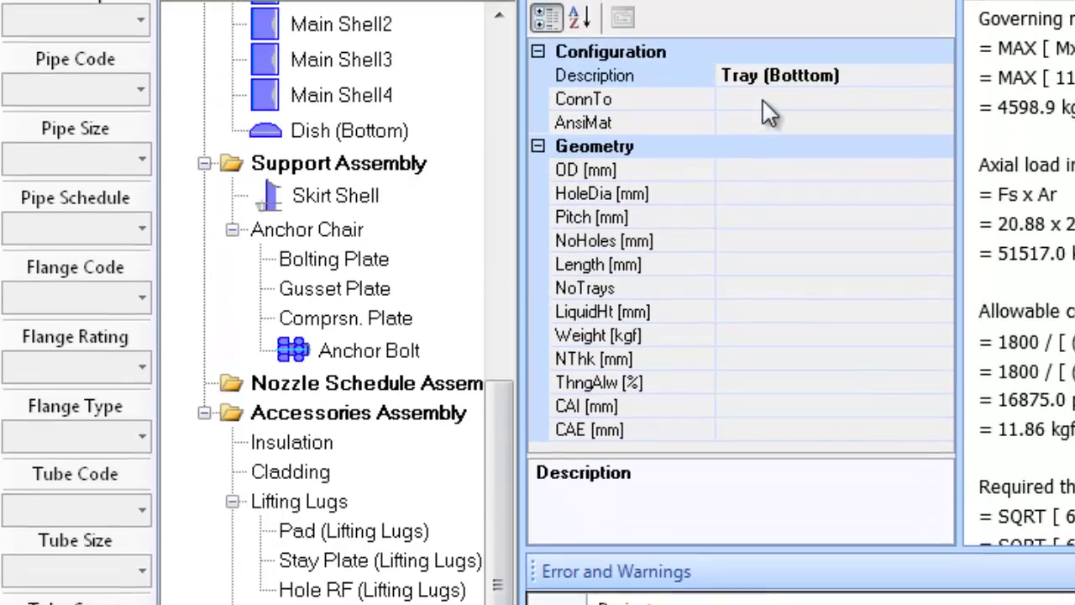
left_click(762, 97)
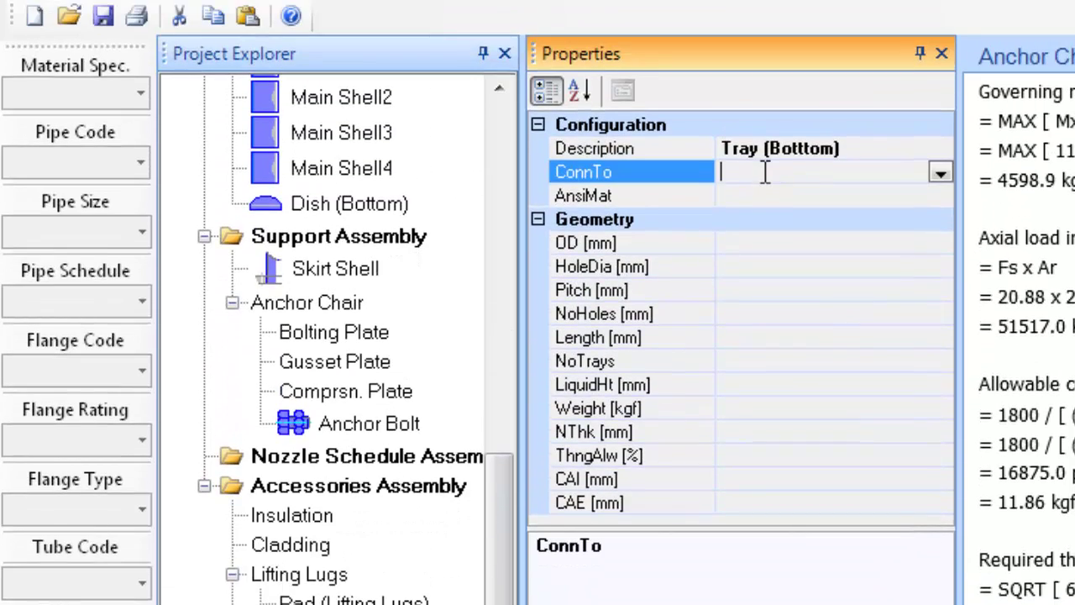
key("ctrl+v")
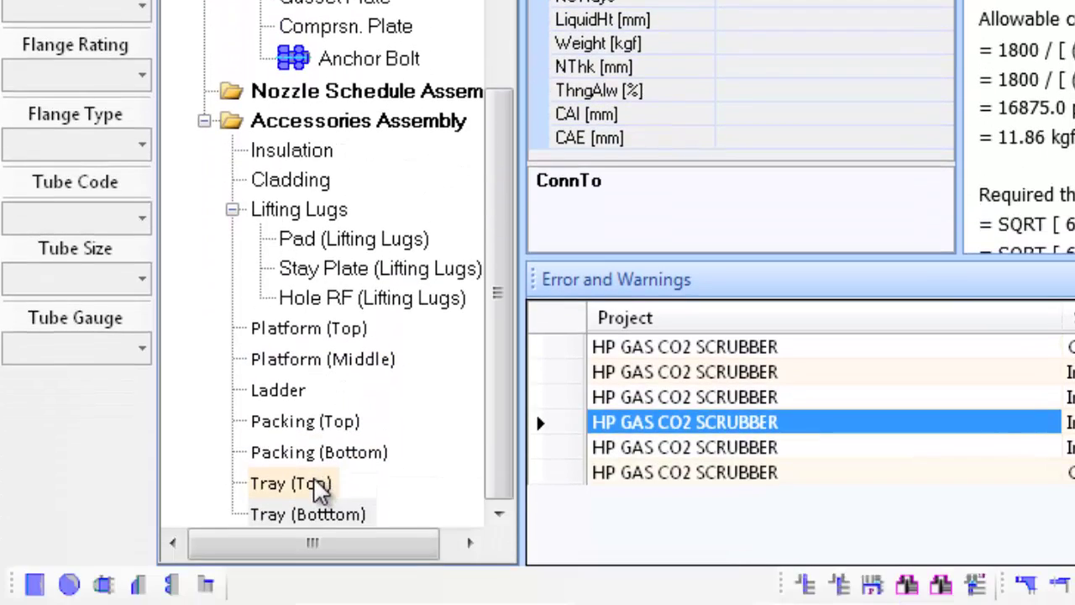
- Set the nominal thickness of Tray (Top) to 3 mm and the number of trays for Tray (Botttom) to 3
left_click(319, 485)
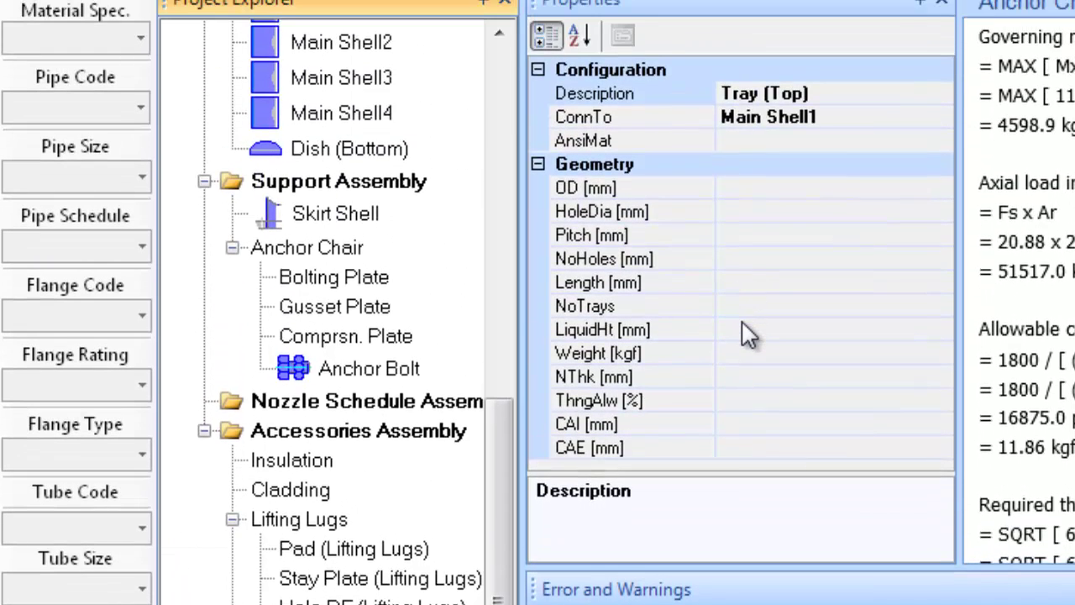
left_click(739, 376)
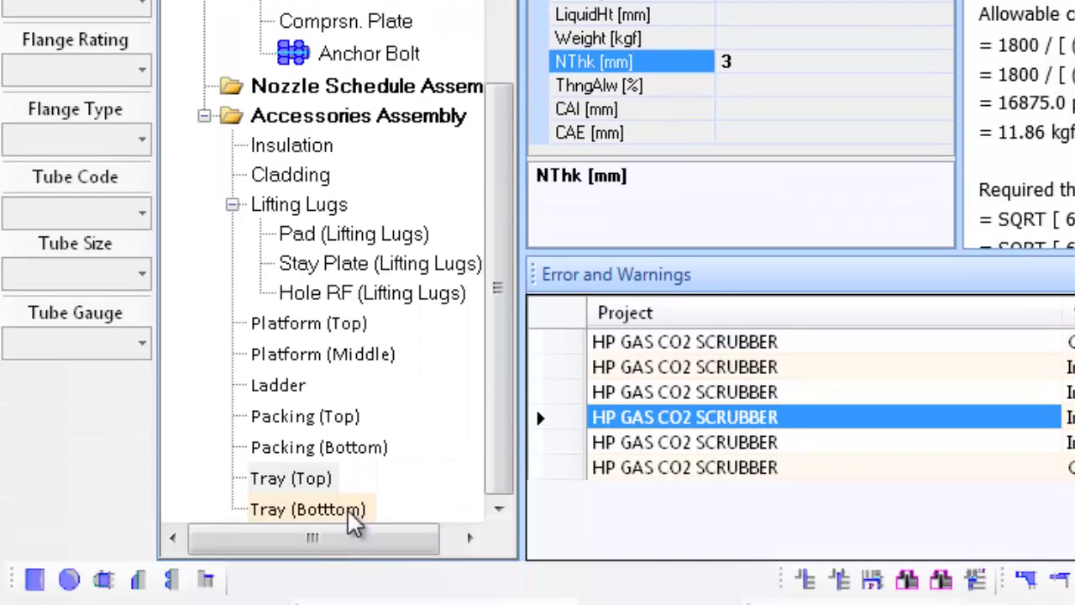
left_click(345, 577)
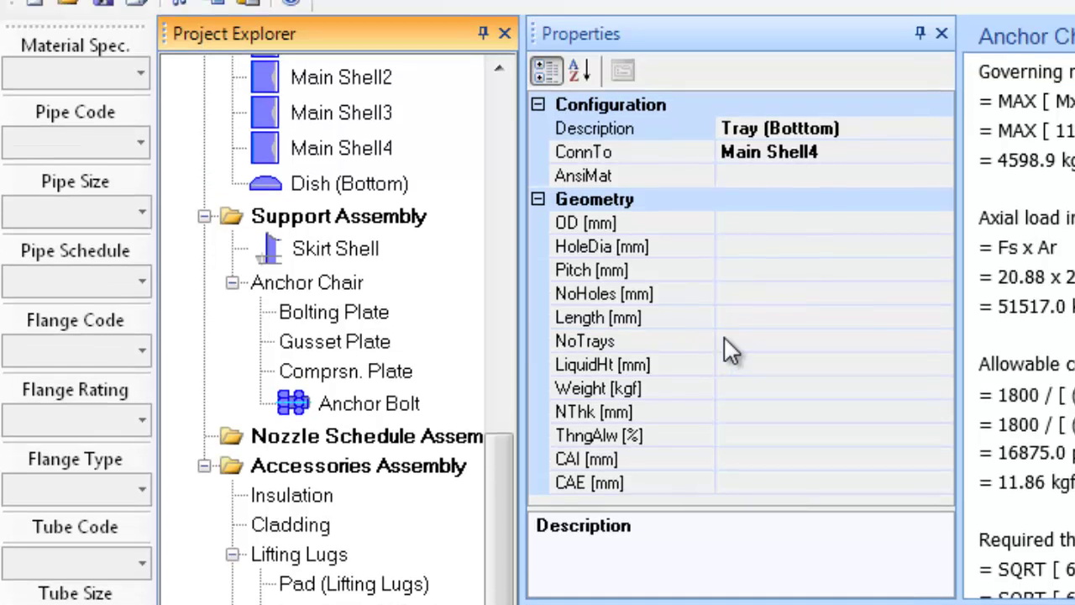
left_click(733, 270)
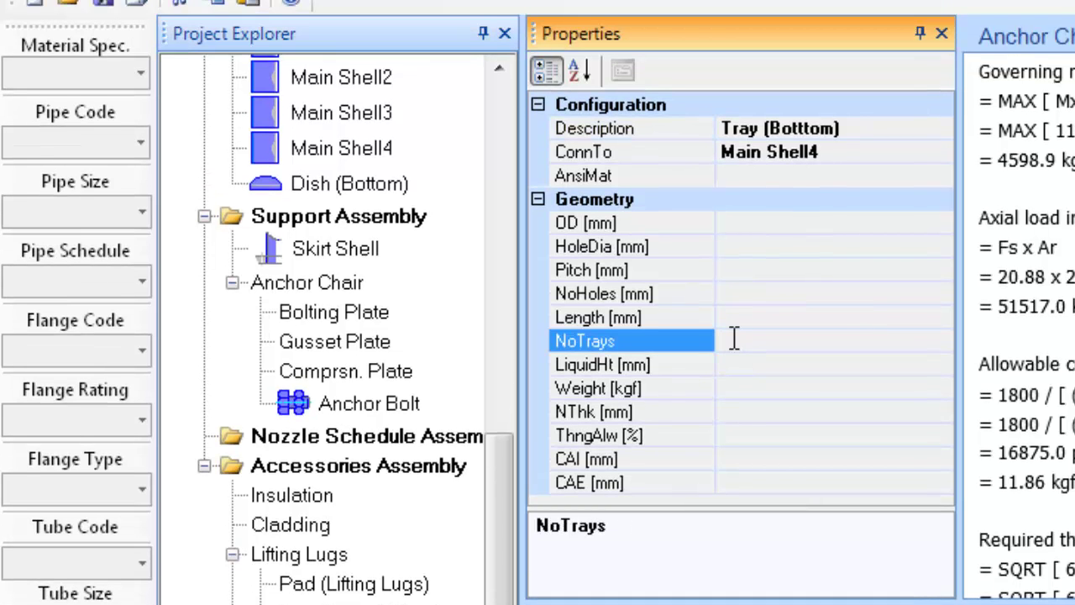
type("3")
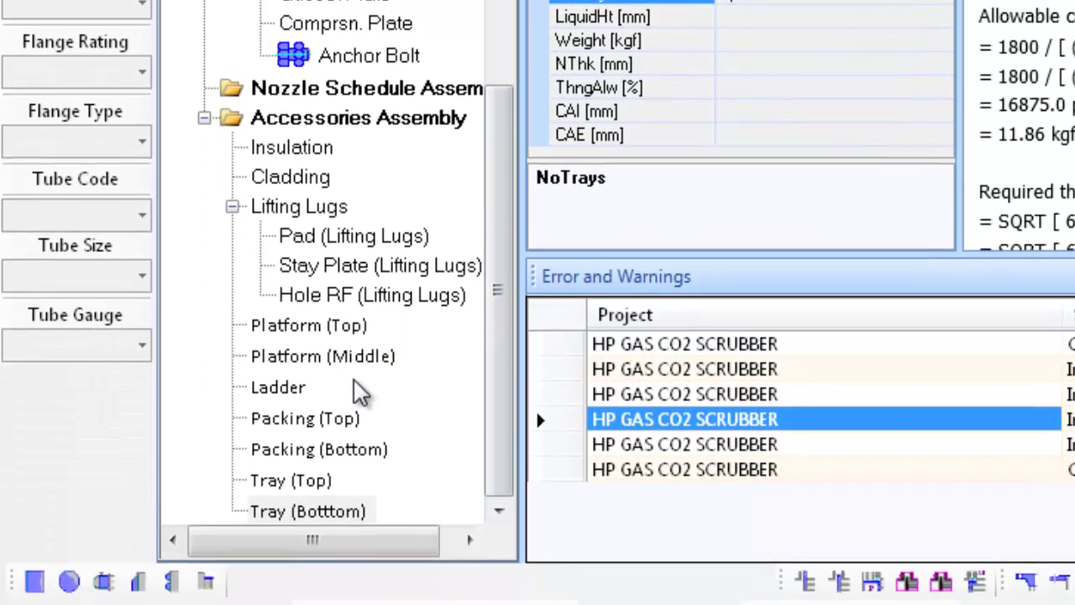
left_click(365, 566)
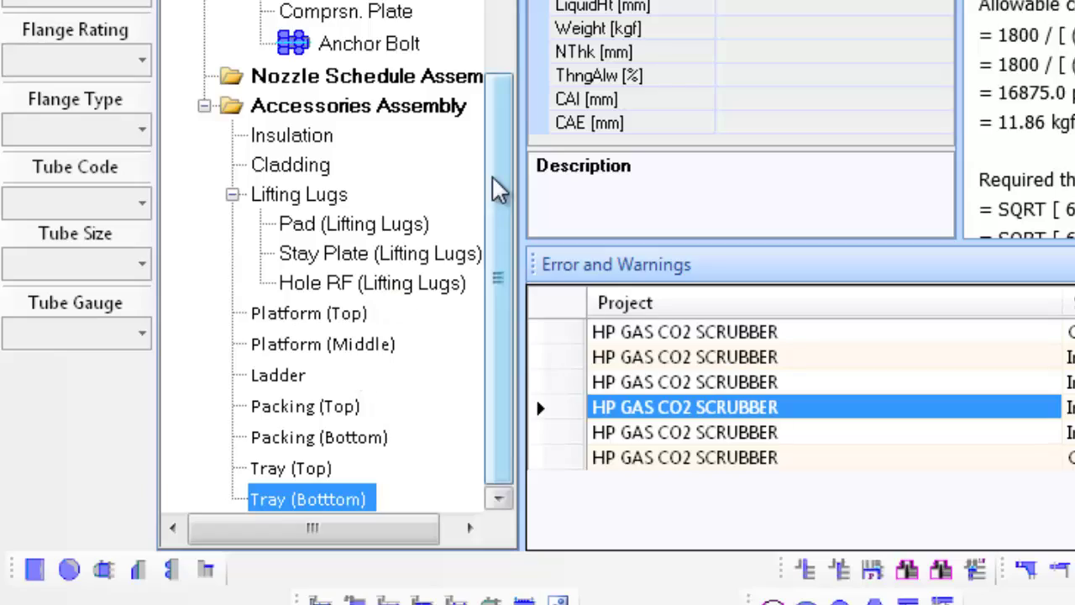
- Run the equipment design for HP GAS CO2 SCRUBBER and generate its code reports
left_click_drag(499, 384, 502, 309)
scroll(500, 118, "up", 5)
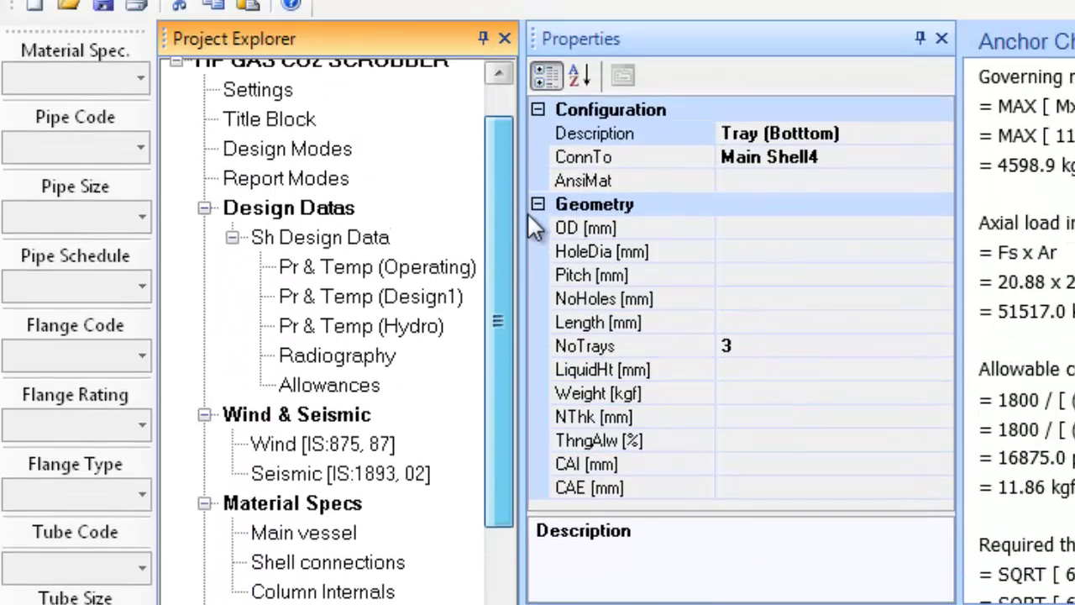
left_click(441, 117)
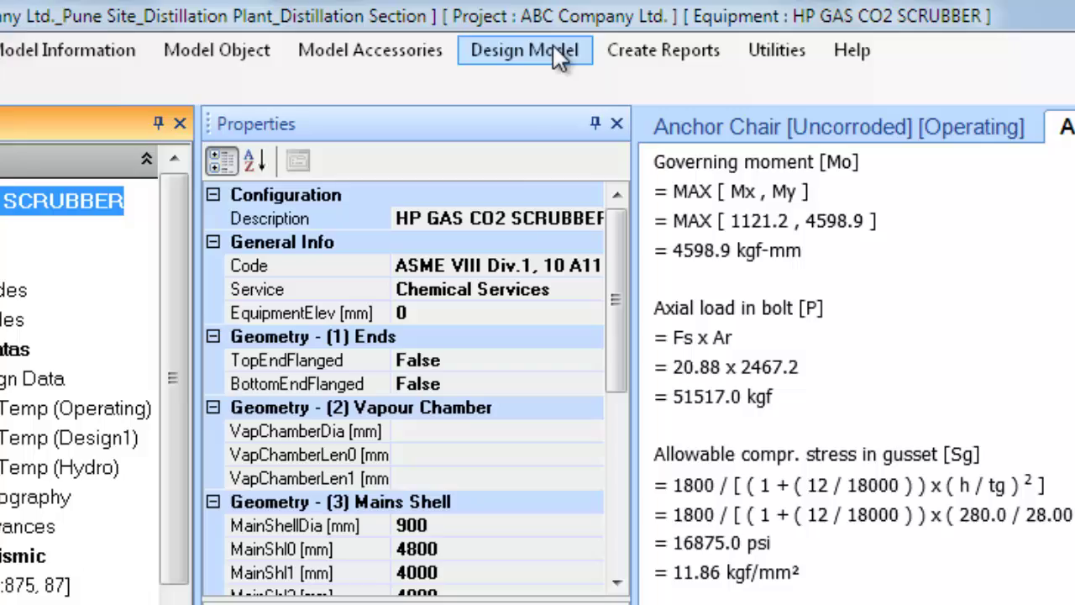
left_click(547, 52)
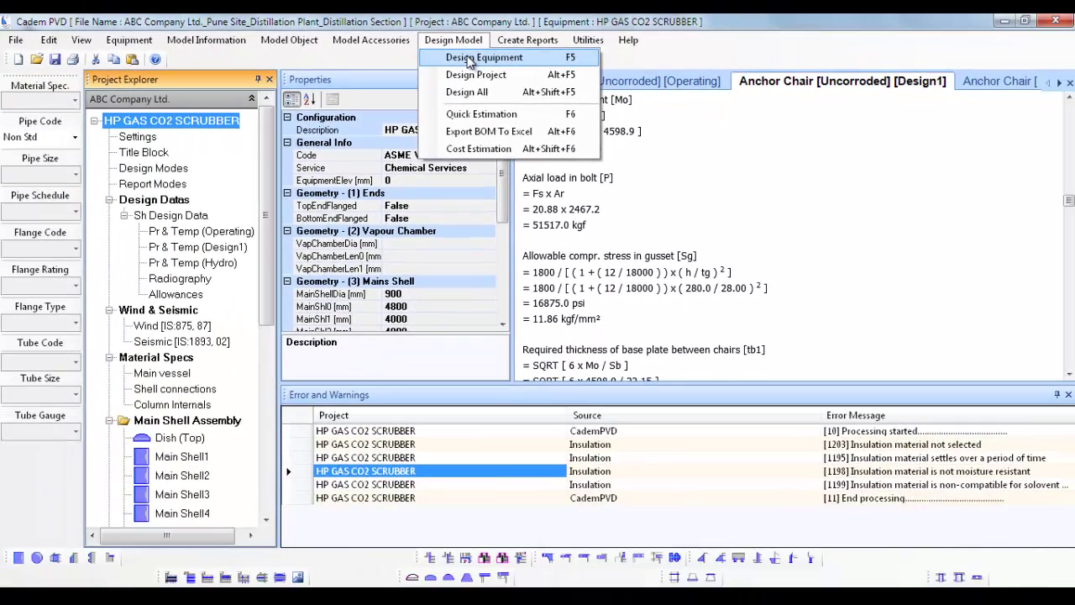
left_click(469, 58)
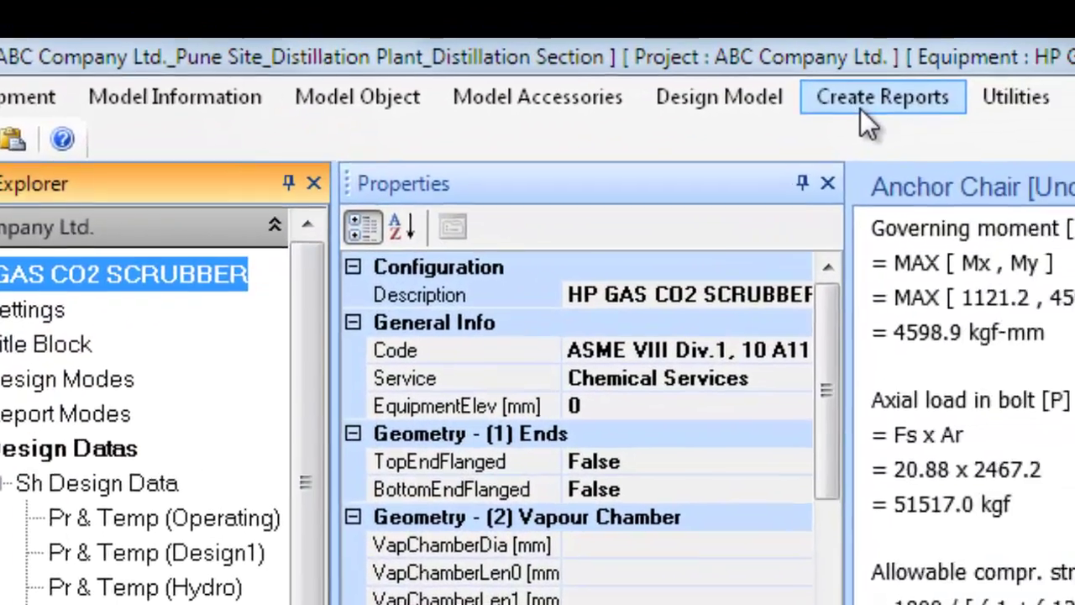
left_click(1041, 82)
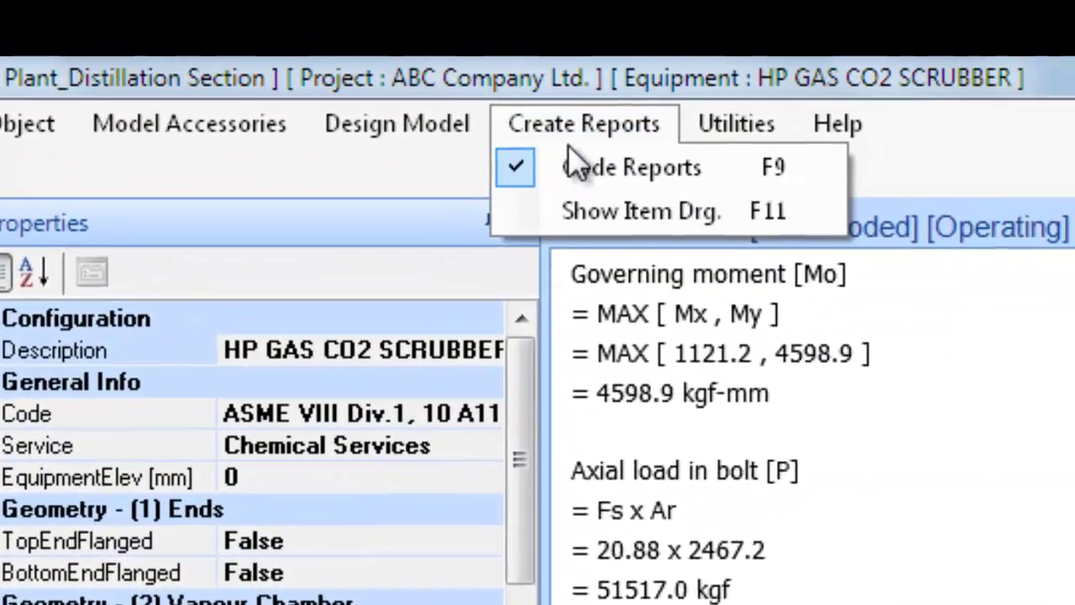
left_click(1073, 116)
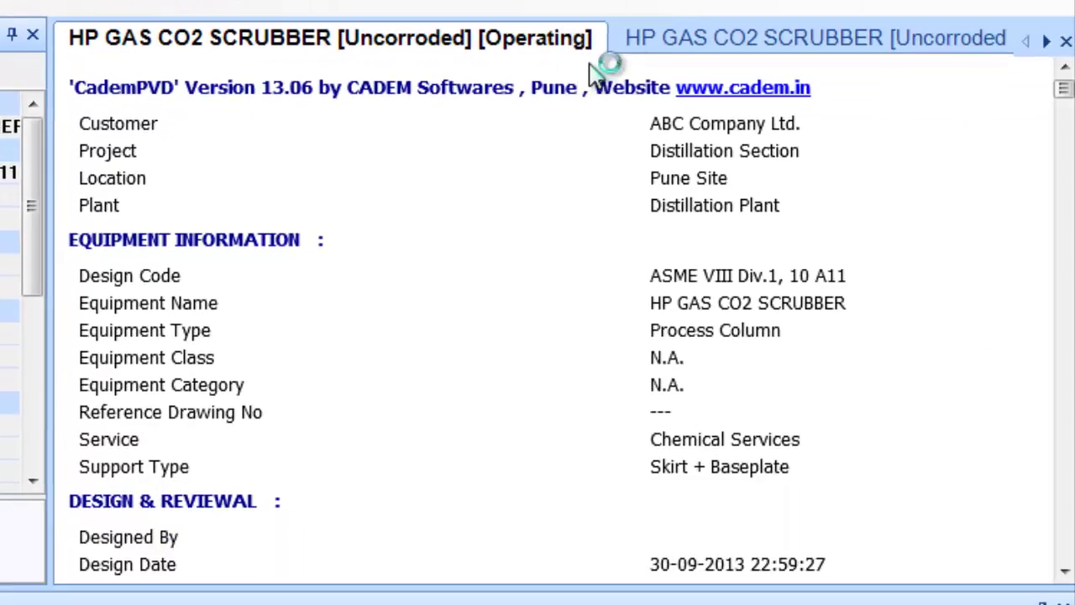
- Review the uncorroded Design1 report from equipment data through materials, design pressures and the item weight summary to the test pressure calculation
left_click(652, 45)
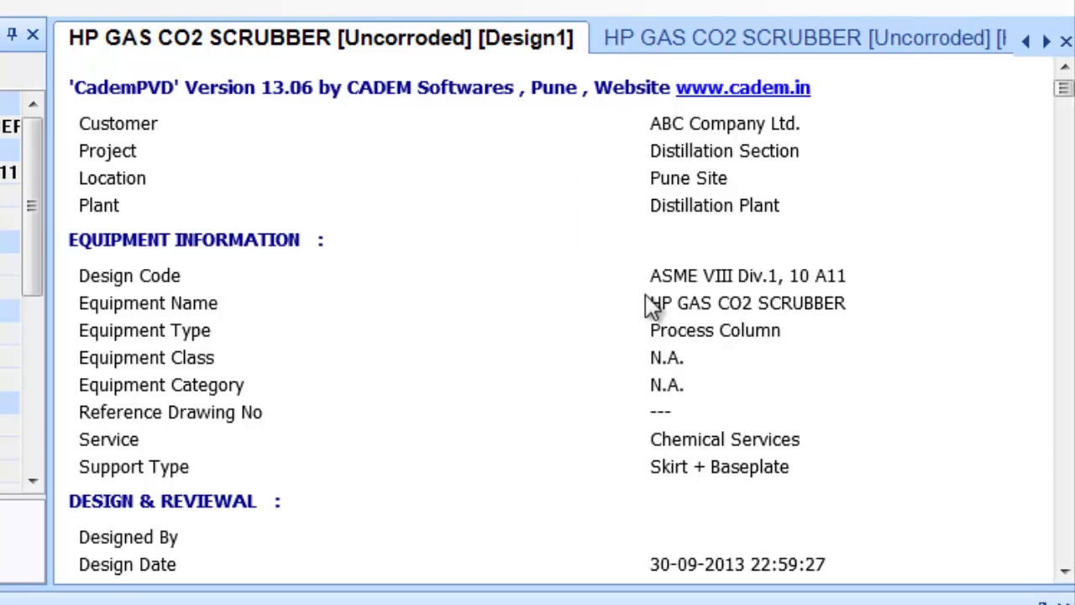
scroll(653, 311, "down", 10)
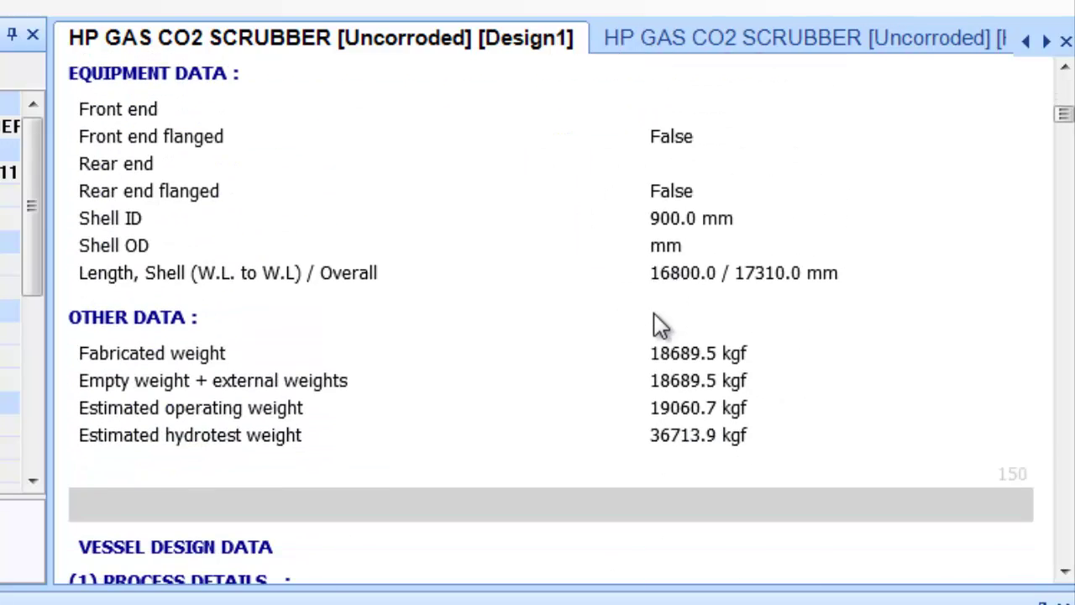
scroll(659, 325, "down", 10)
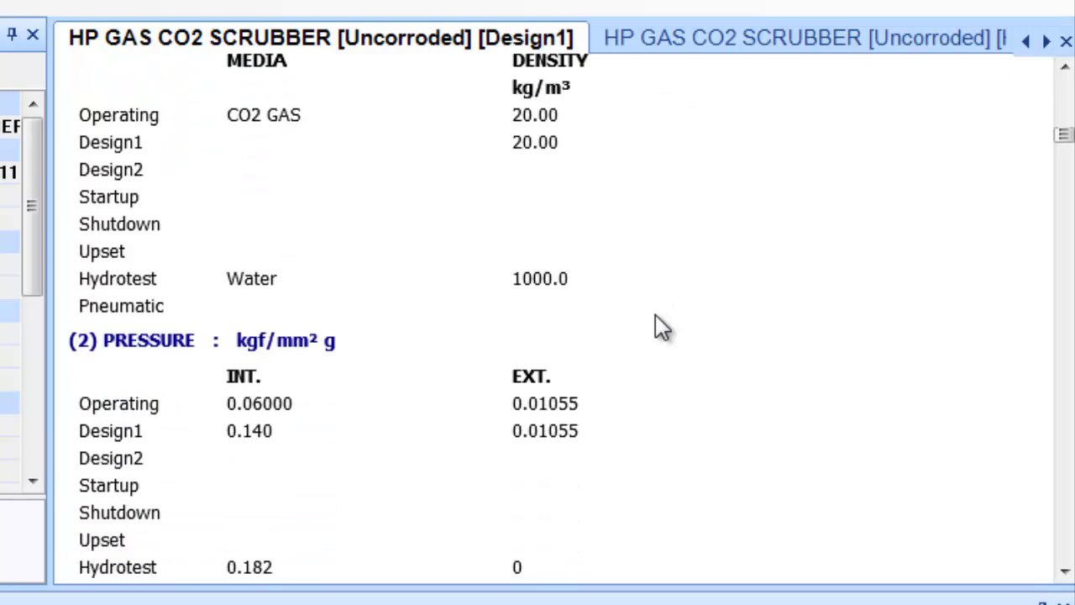
scroll(661, 325, "down", 10)
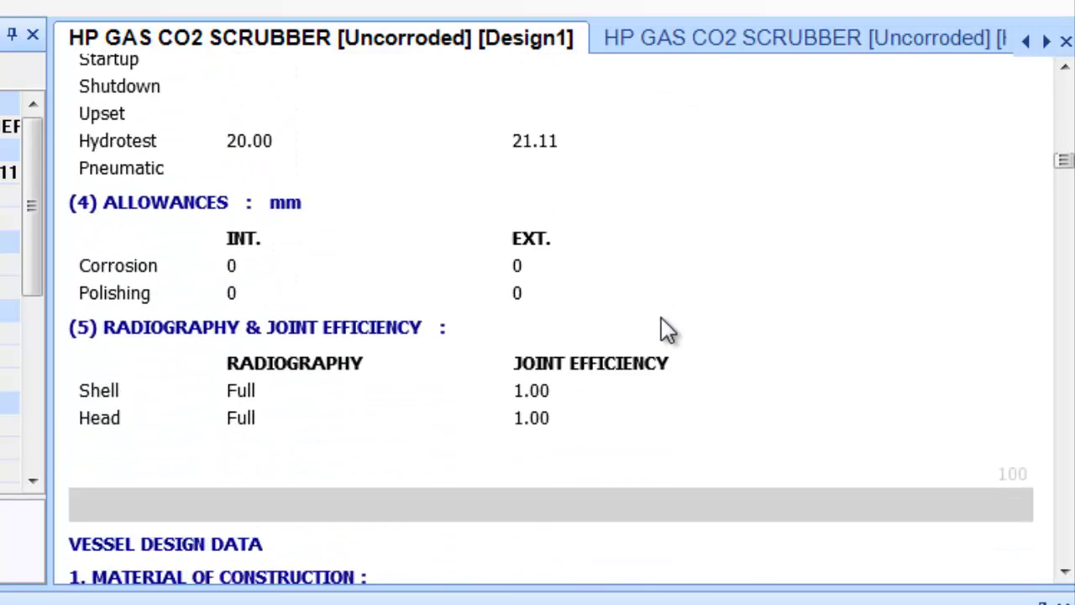
scroll(669, 334, "down", 8)
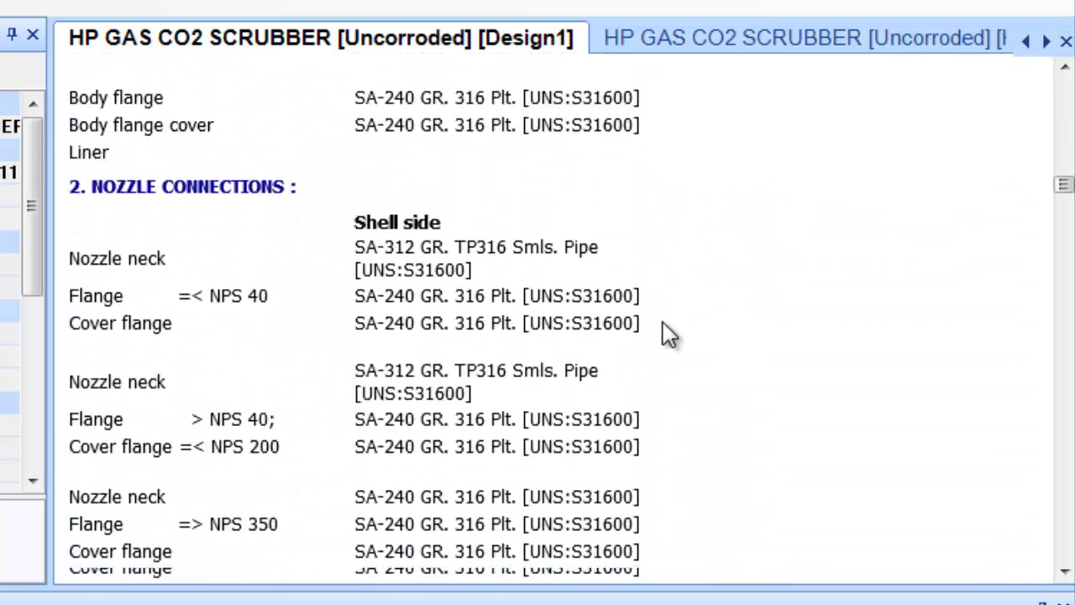
scroll(669, 334, "down", 10)
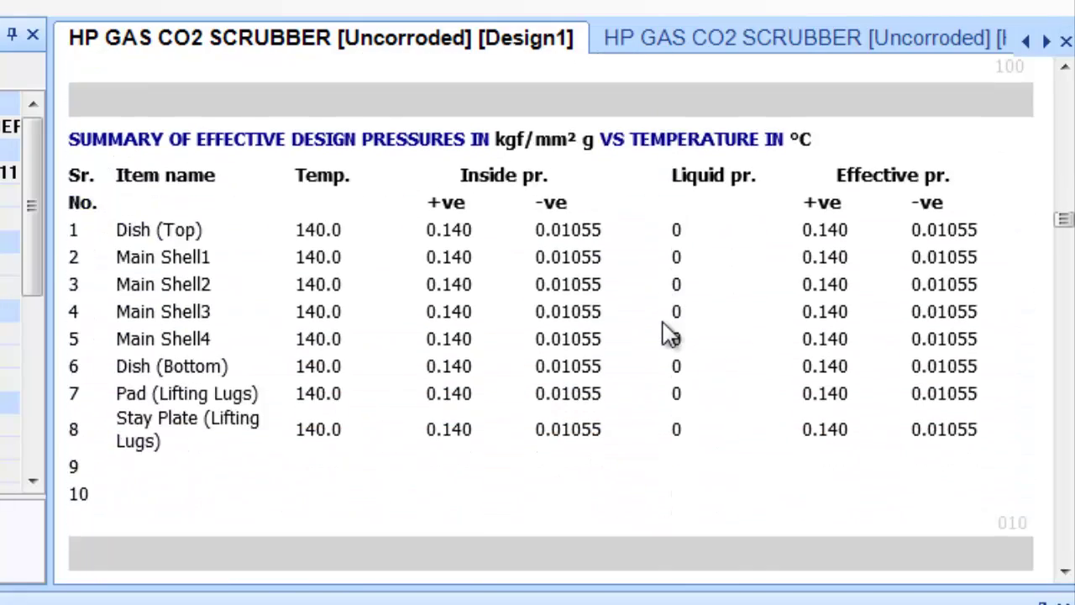
scroll(669, 335, "down", 10)
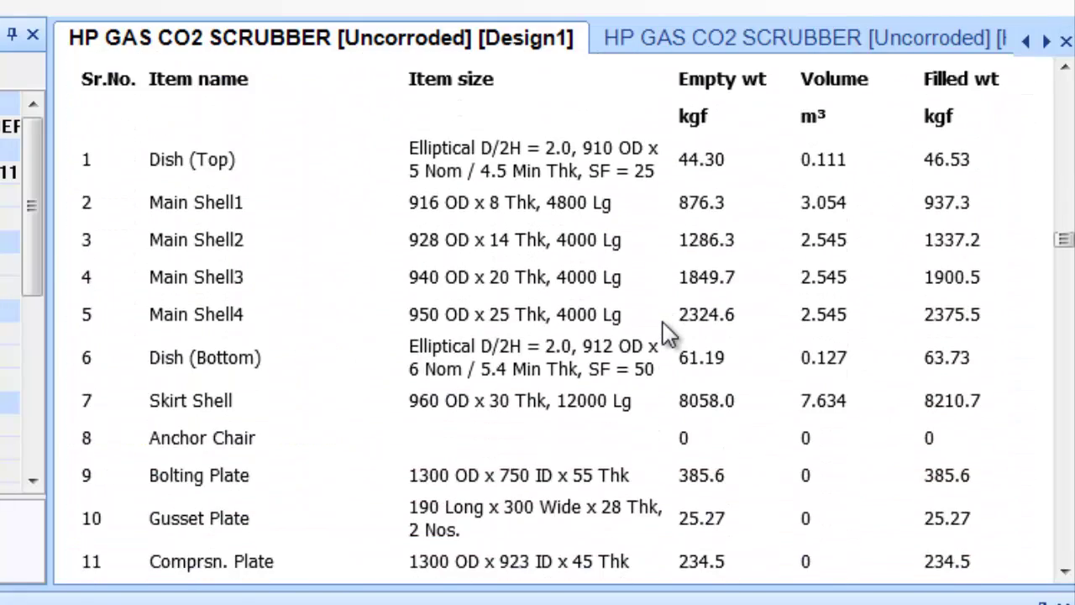
scroll(669, 334, "down", 5)
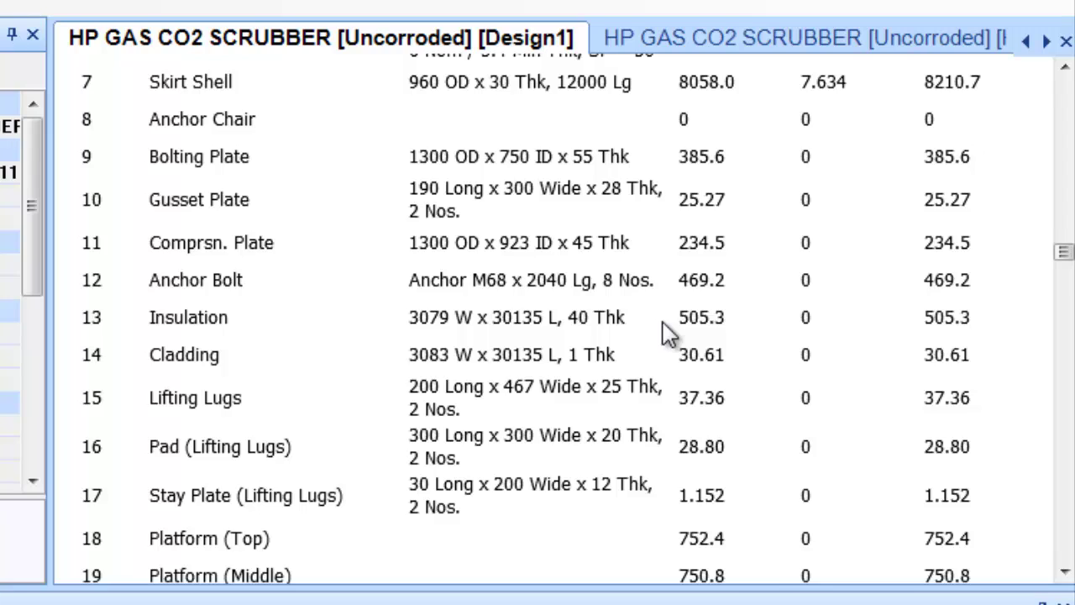
scroll(668, 335, "down", 4)
scroll(668, 334, "down", 4)
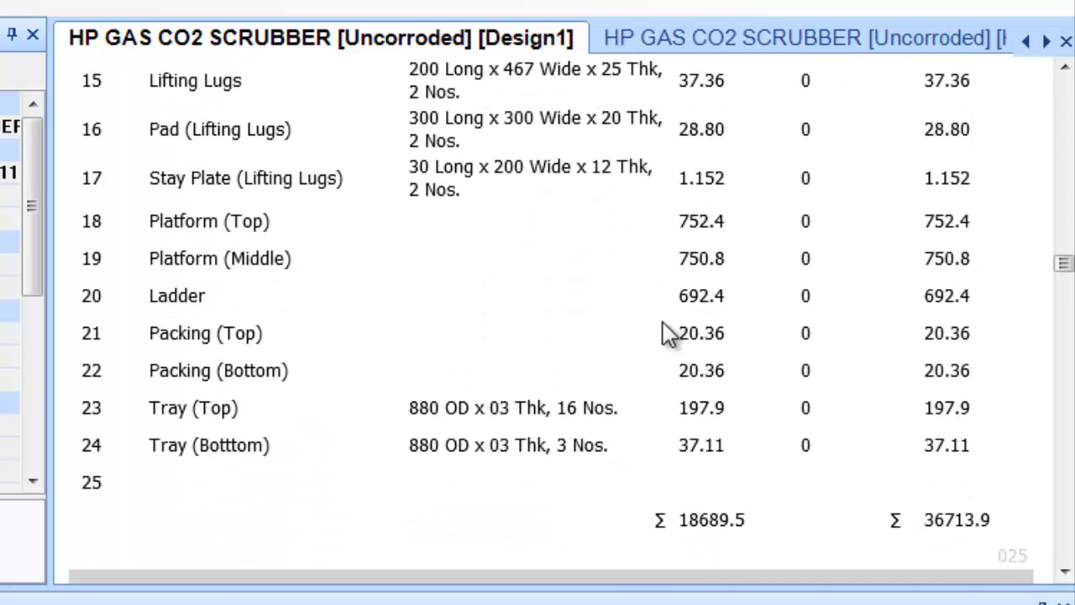
scroll(669, 334, "down", 14)
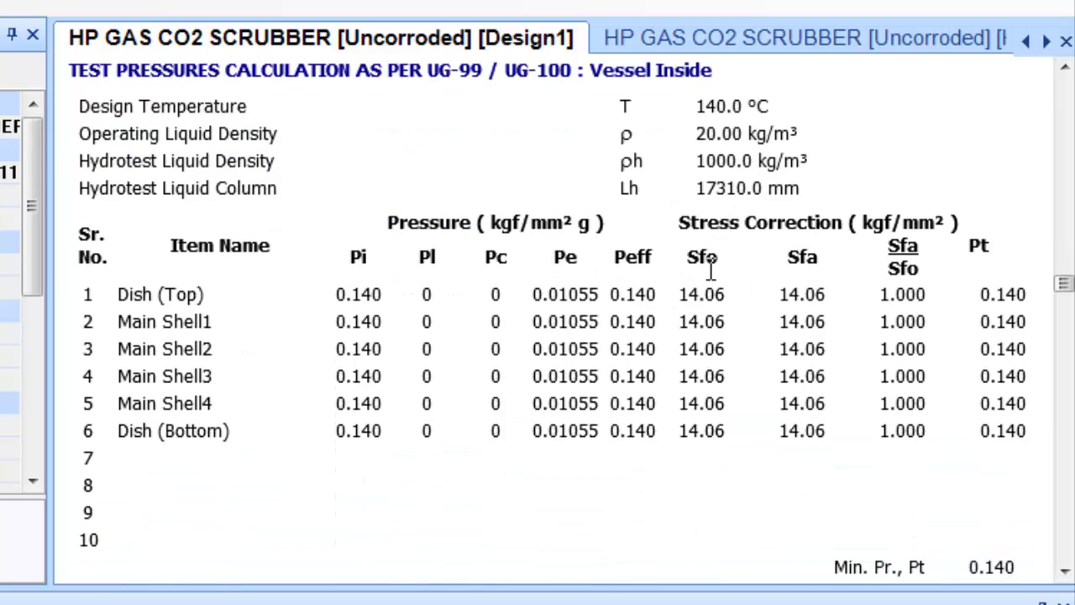
- Open the Foundation Loads report of HP GAS CO2 SCRUBBER and examine its weight, wind and seismic load table
left_click(1045, 41)
left_click(1047, 41)
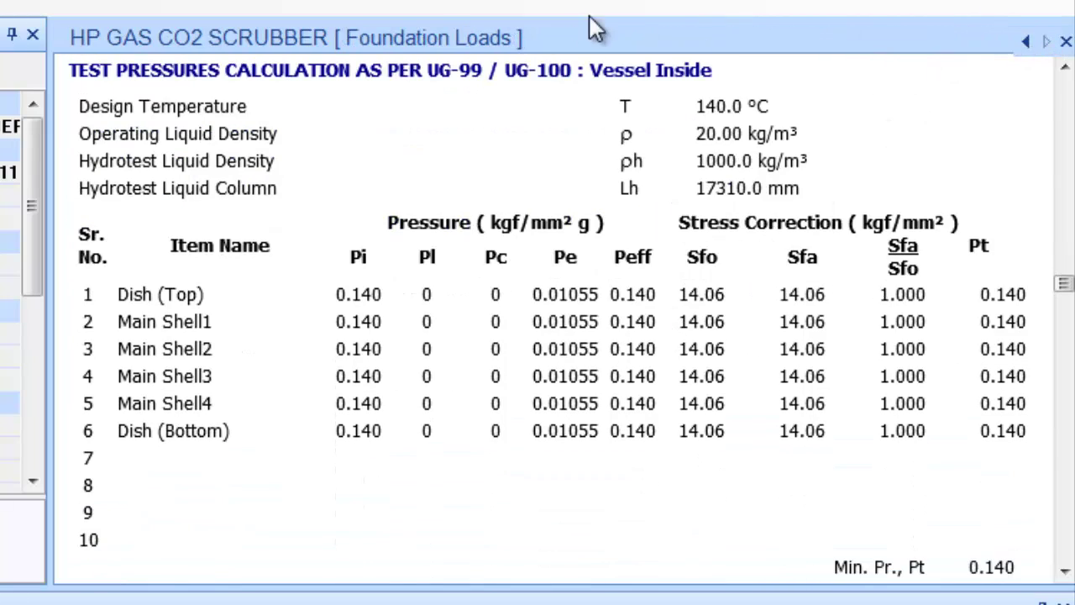
left_click(445, 44)
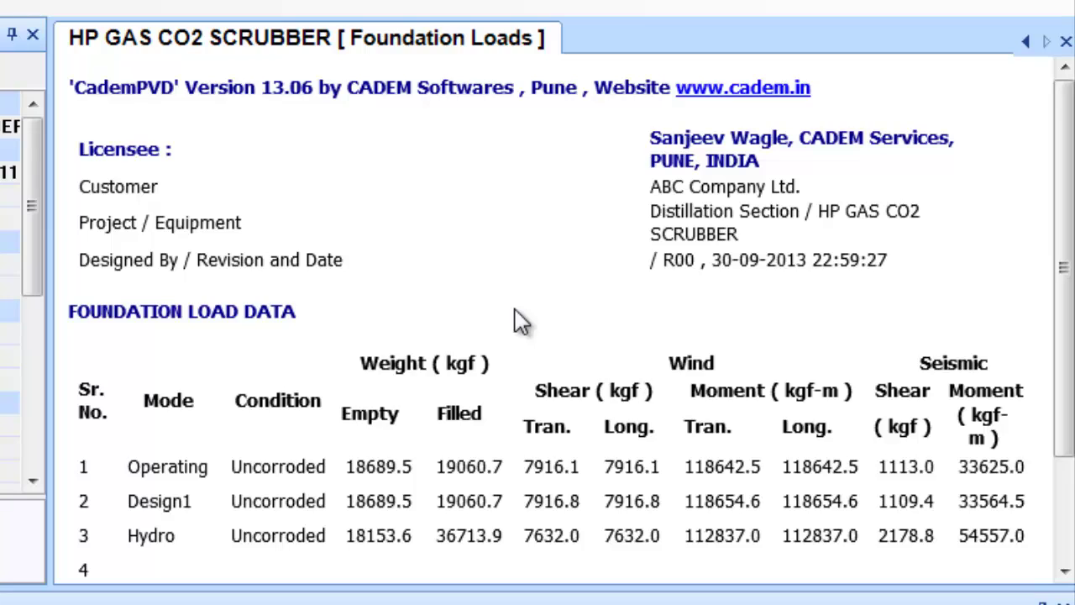
scroll(521, 320, "down", 3)
scroll(520, 320, "up", 1)
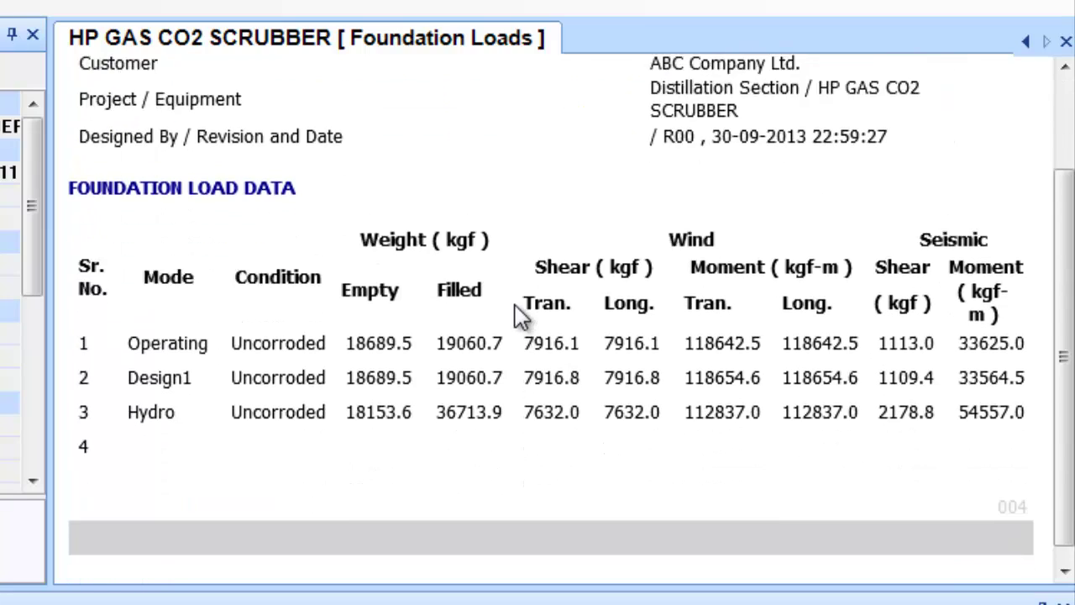
scroll(521, 320, "down", 1)
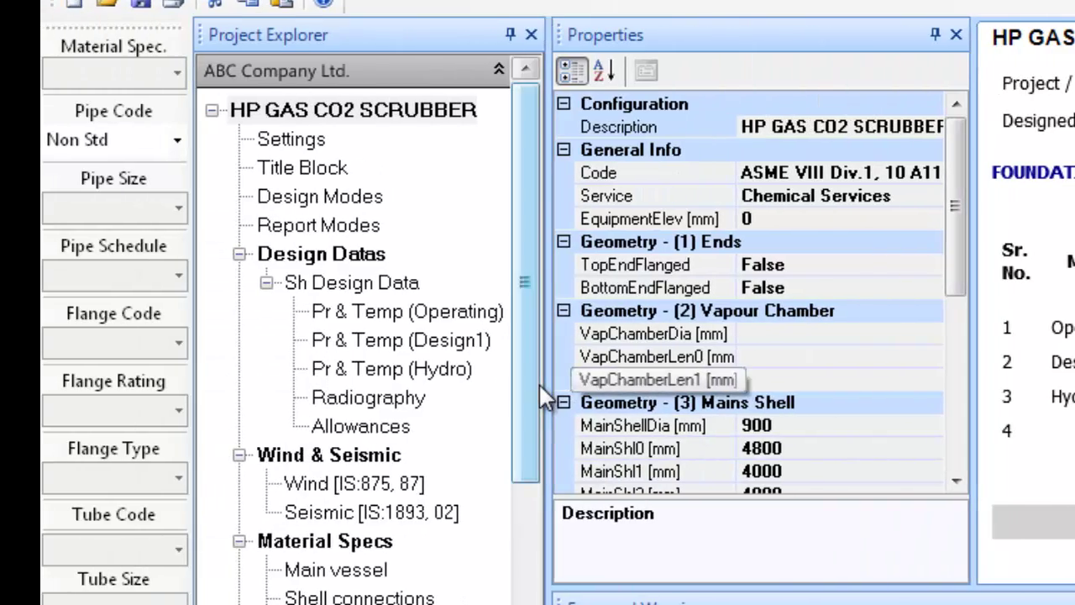
- Open the Lifting Lugs design report and review it from the lug, stay plate, pad and weld data through design loads to the reference dimension calculations
scroll(542, 403, "down", 8)
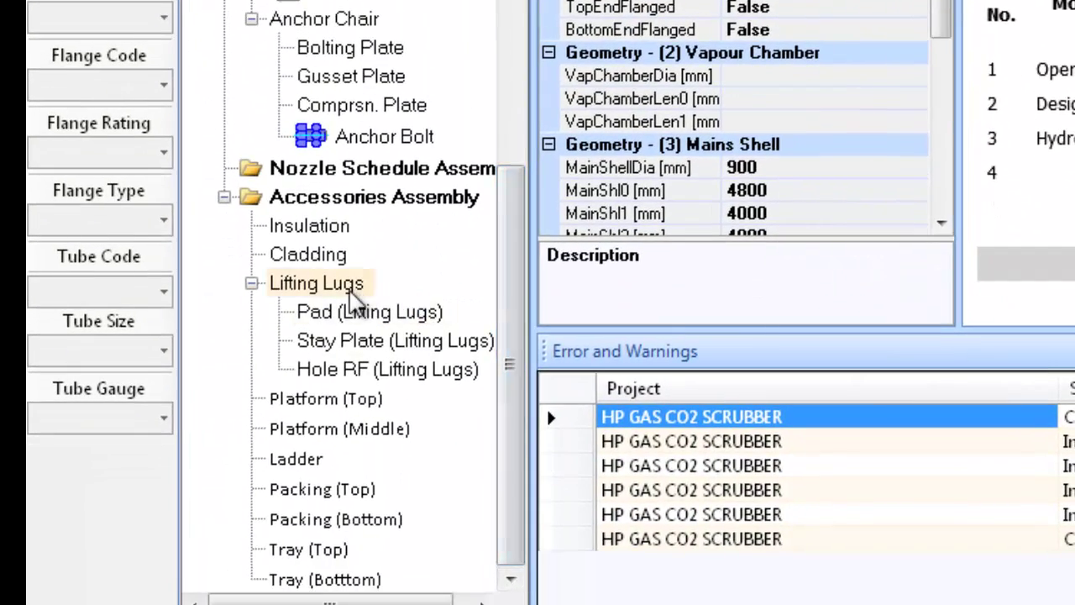
left_click(356, 292)
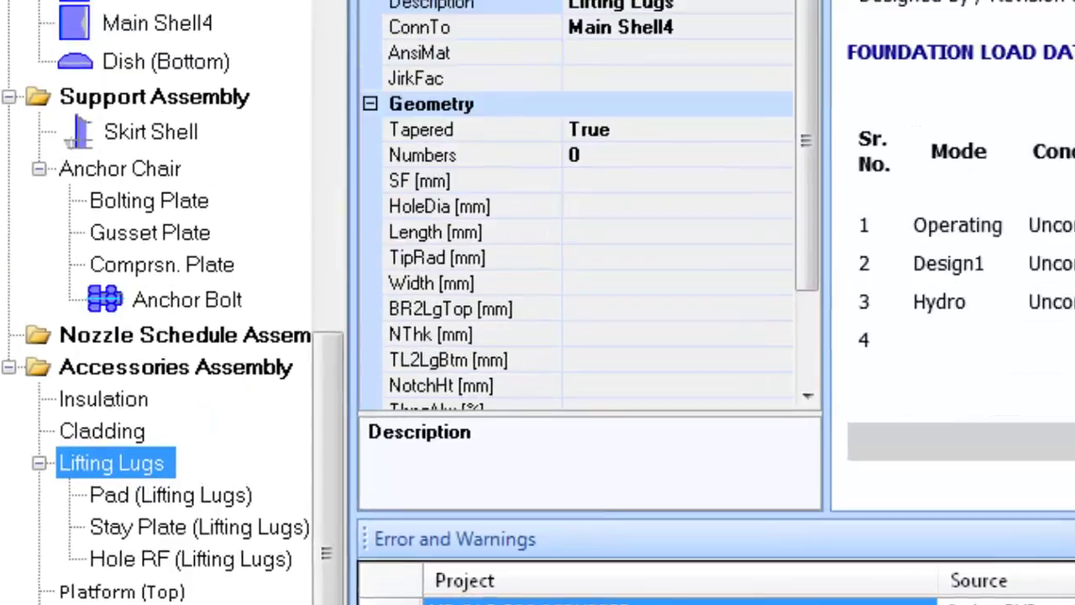
left_click(576, 65)
left_click(612, 110)
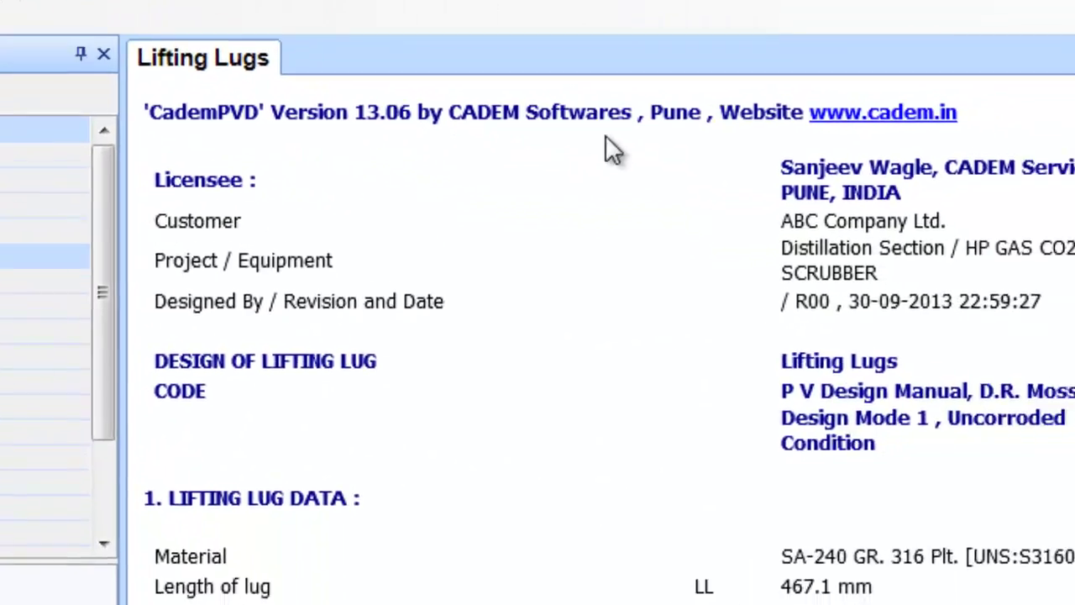
scroll(617, 370, "down", 6)
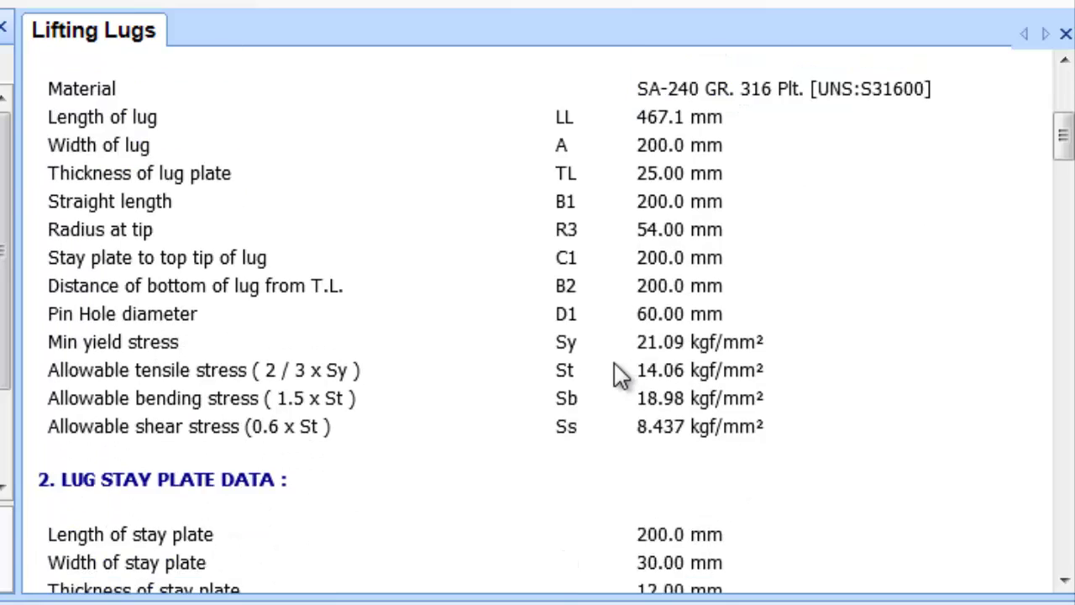
scroll(617, 373, "down", 6)
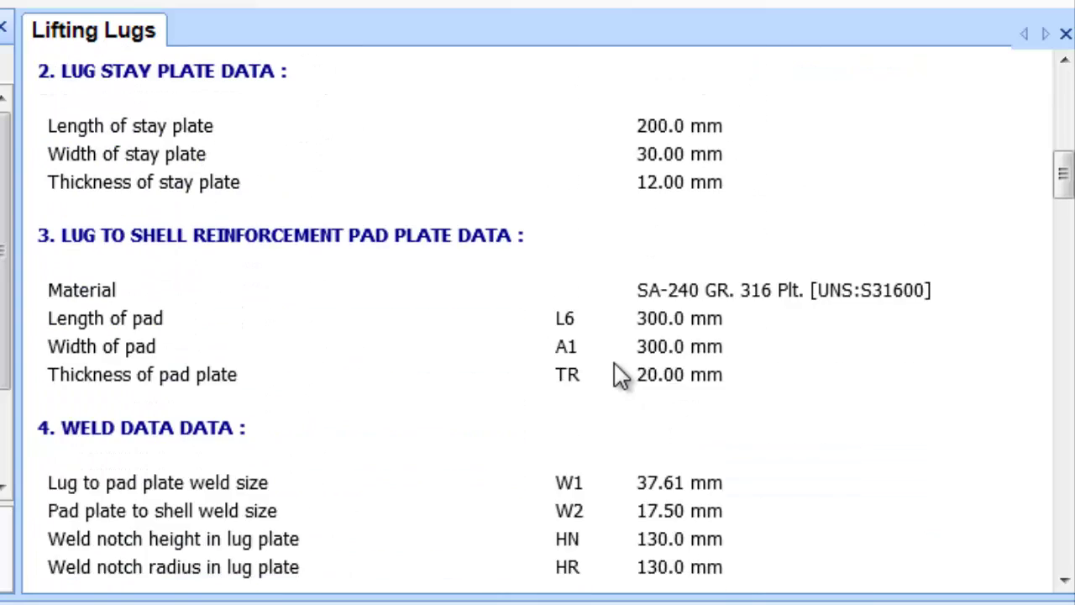
scroll(617, 374, "down", 7)
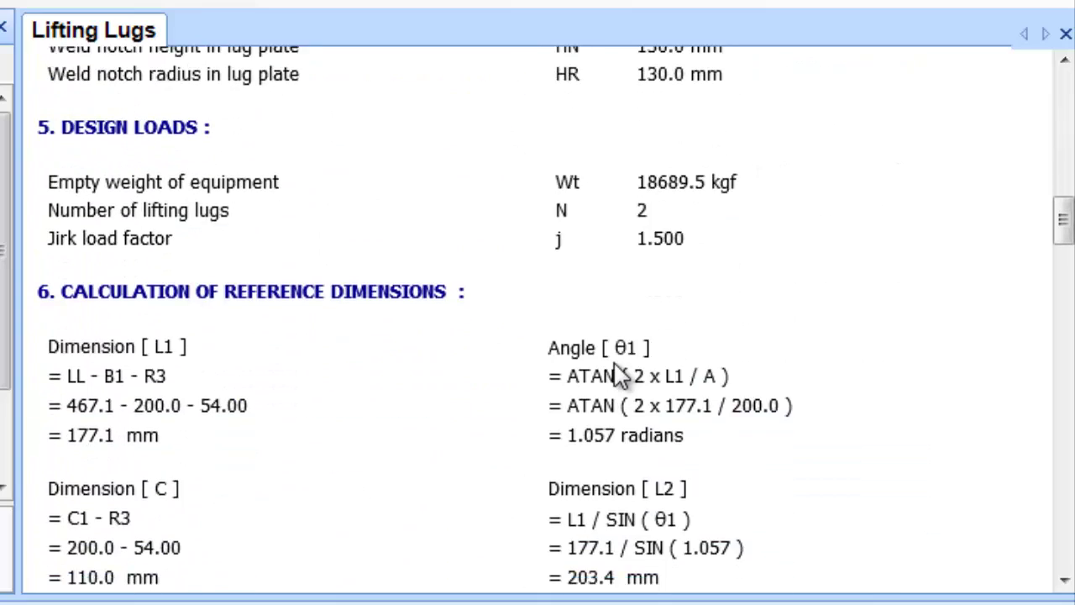
scroll(617, 372, "down", 6)
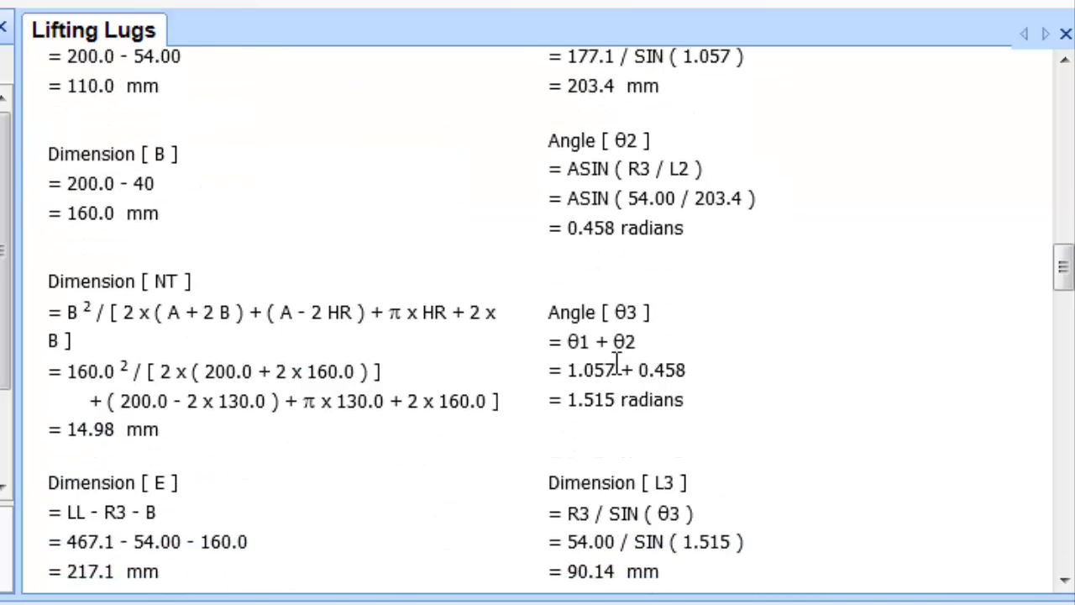
scroll(617, 374, "down", 3)
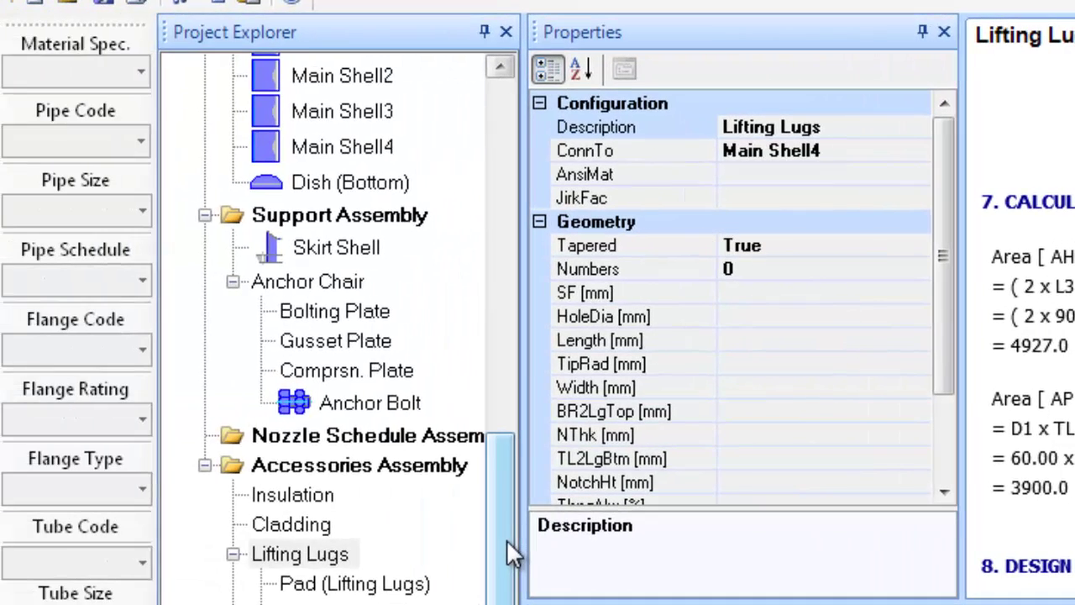
left_click_drag(511, 546, 518, 196)
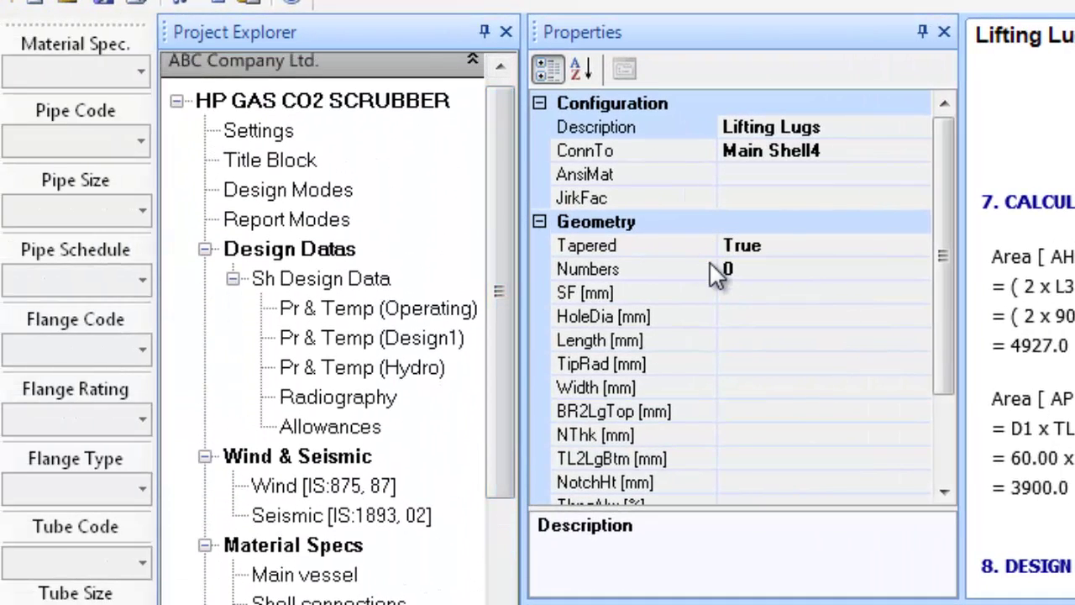